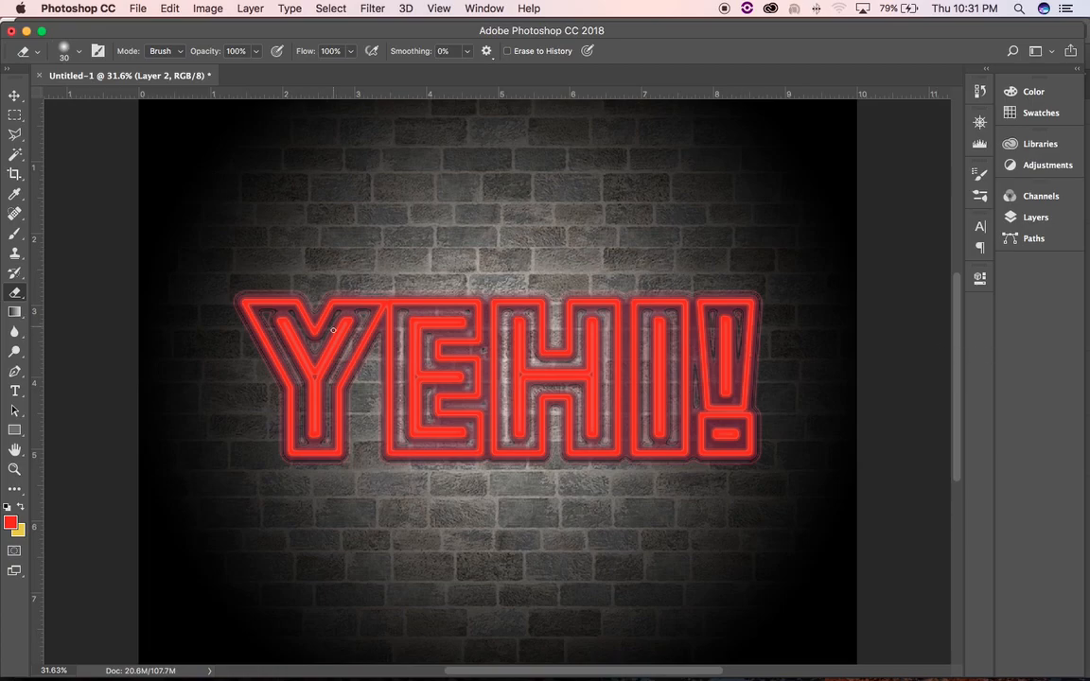
- Examine how the neon text, the black-and-white gradient and the grey brick layer build up the finished sign by toggling their visibility
click(1010, 217)
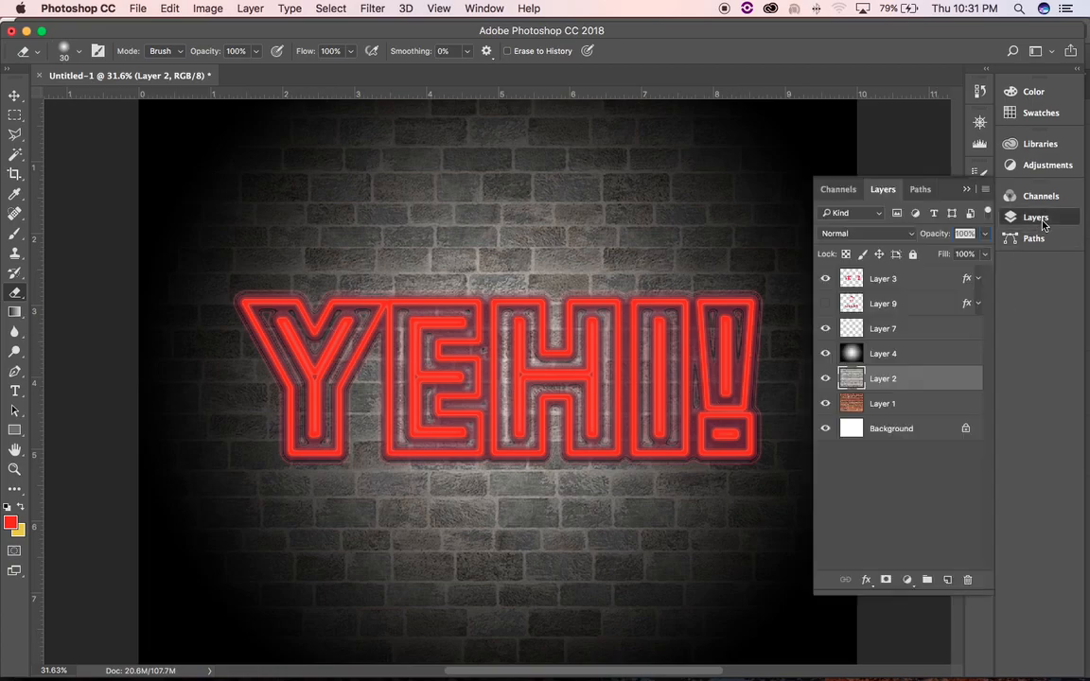
click(824, 379)
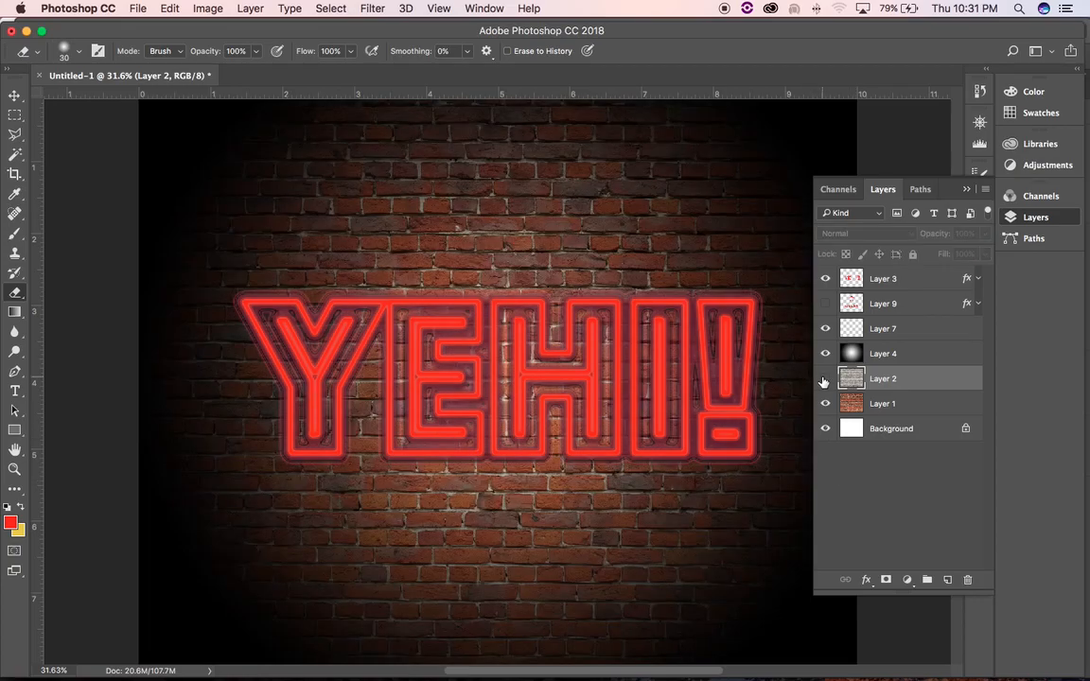
click(825, 378)
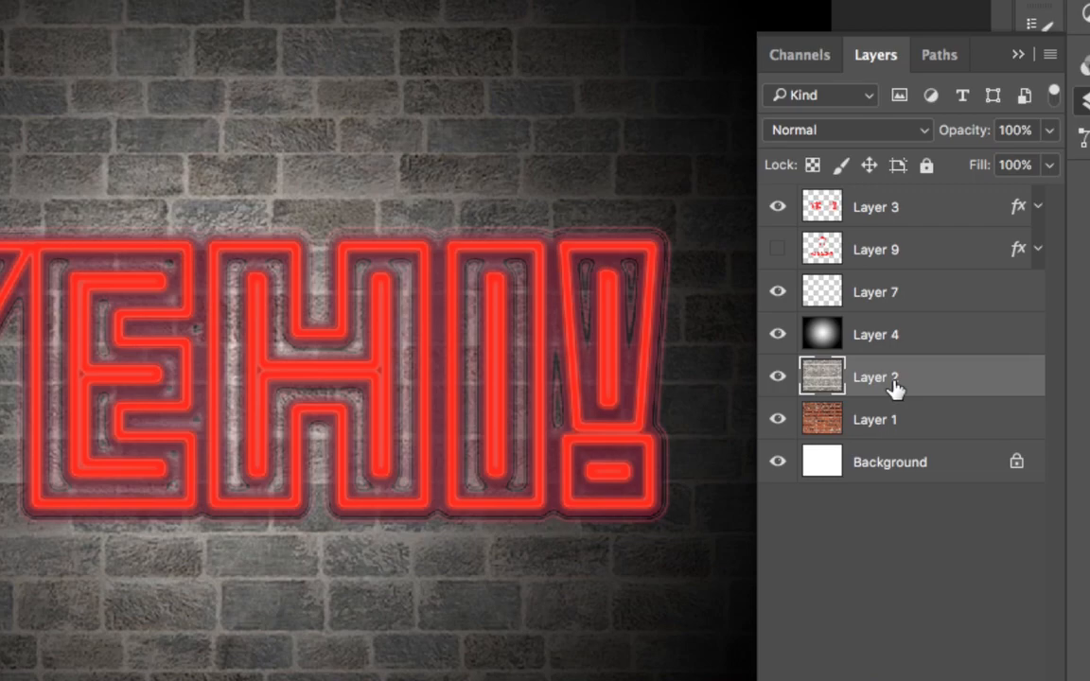
click(776, 209)
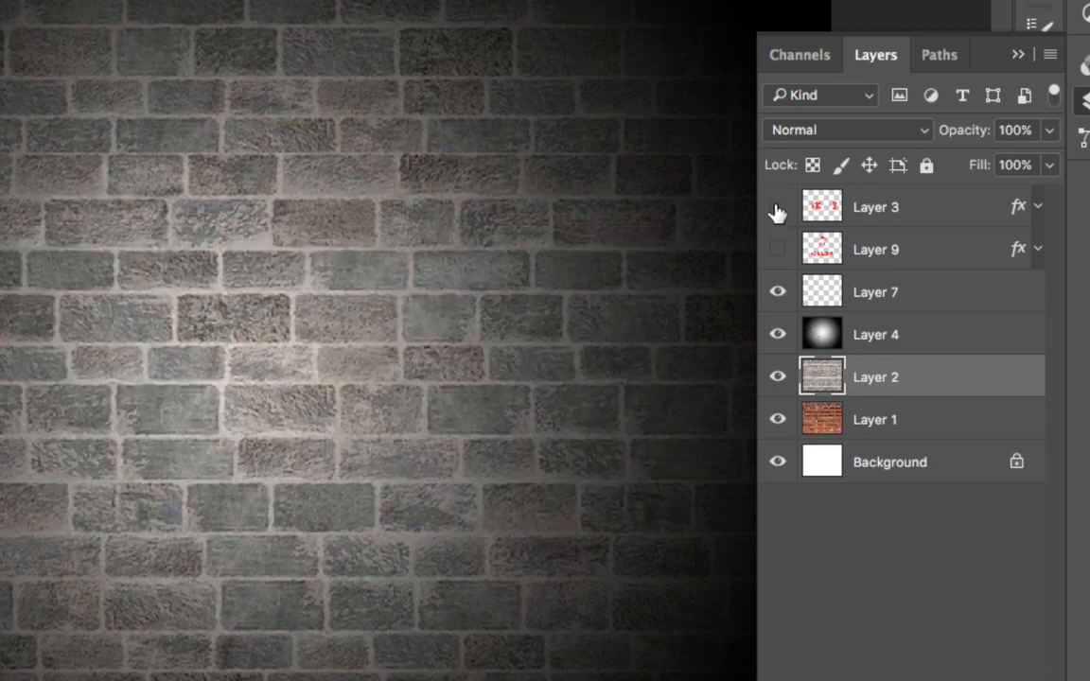
click(776, 208)
click(778, 334)
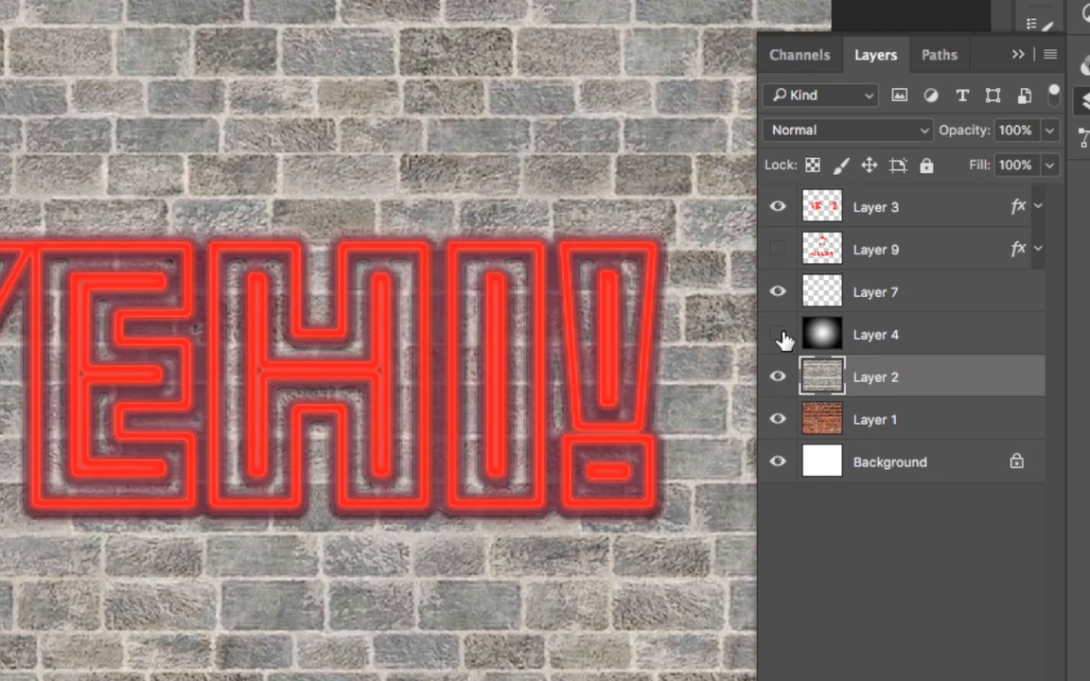
click(778, 334)
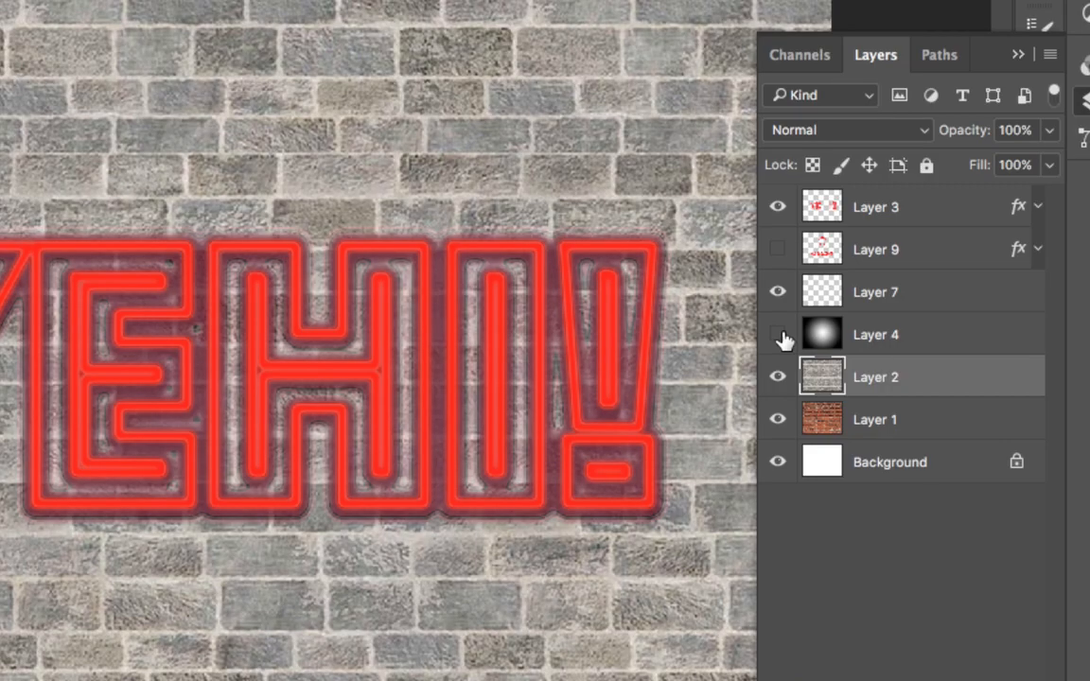
click(778, 334)
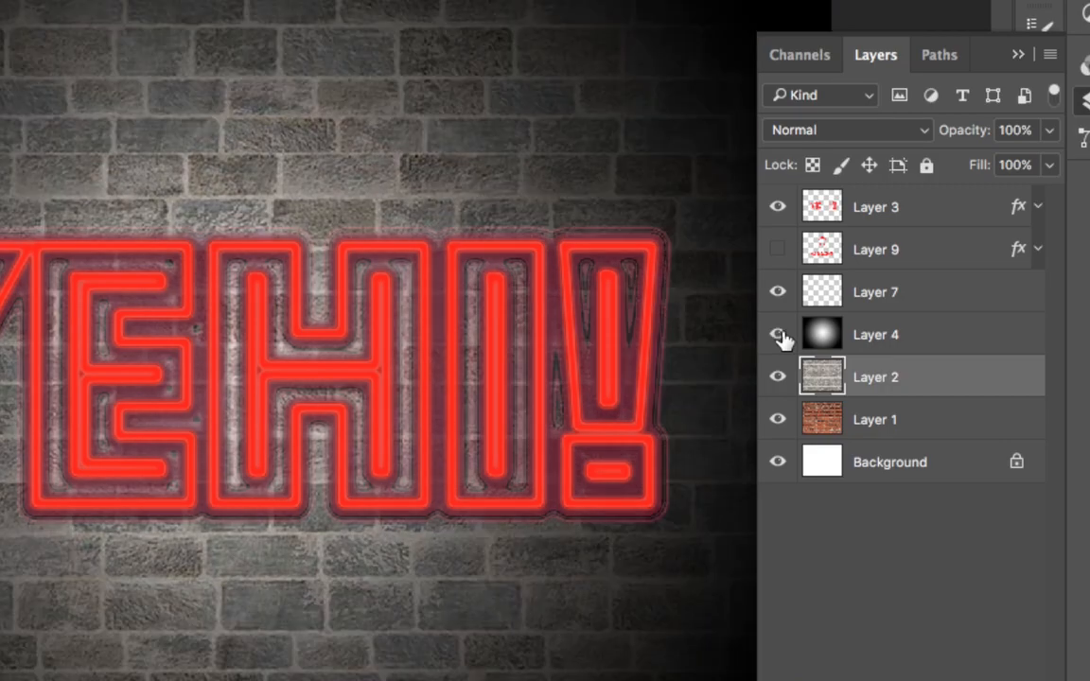
click(778, 377)
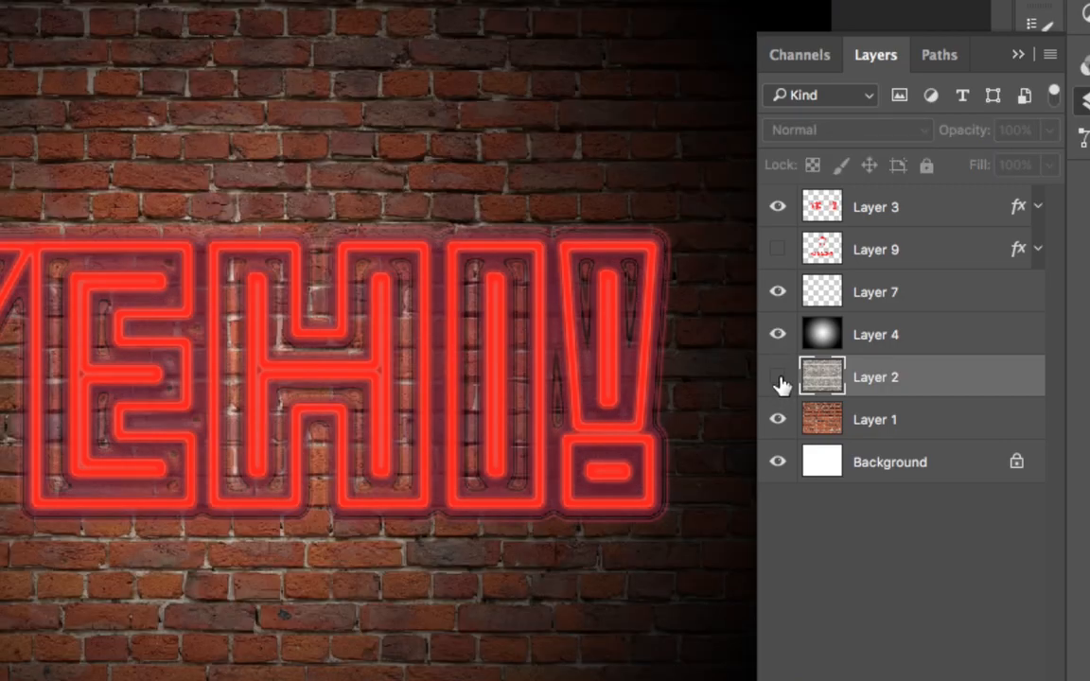
click(778, 377)
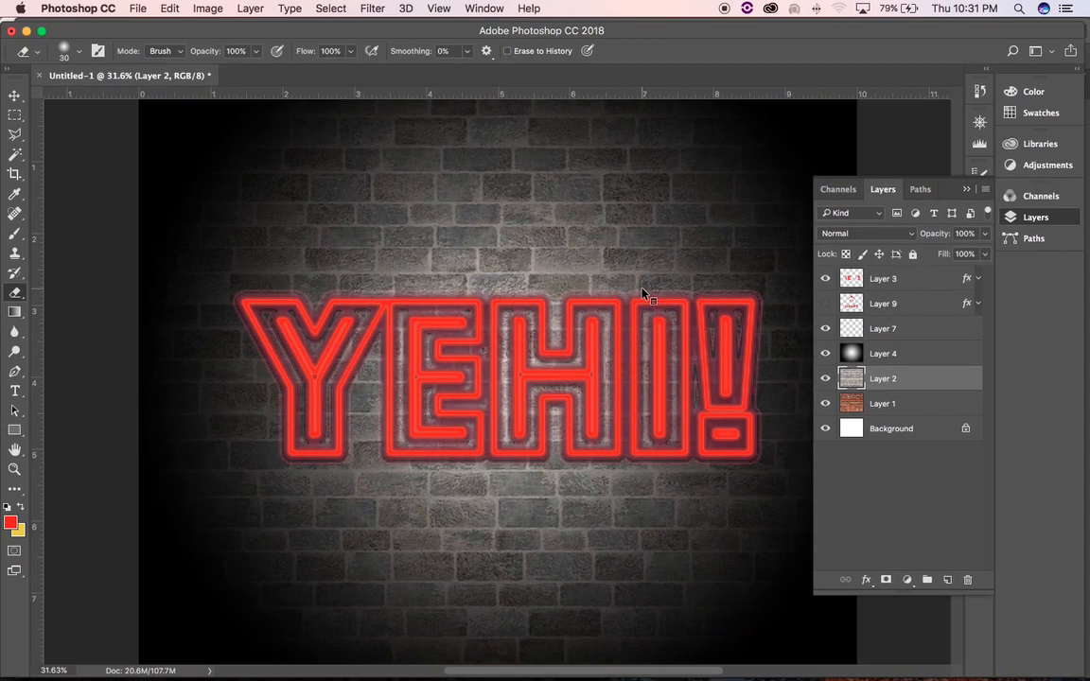
click(825, 378)
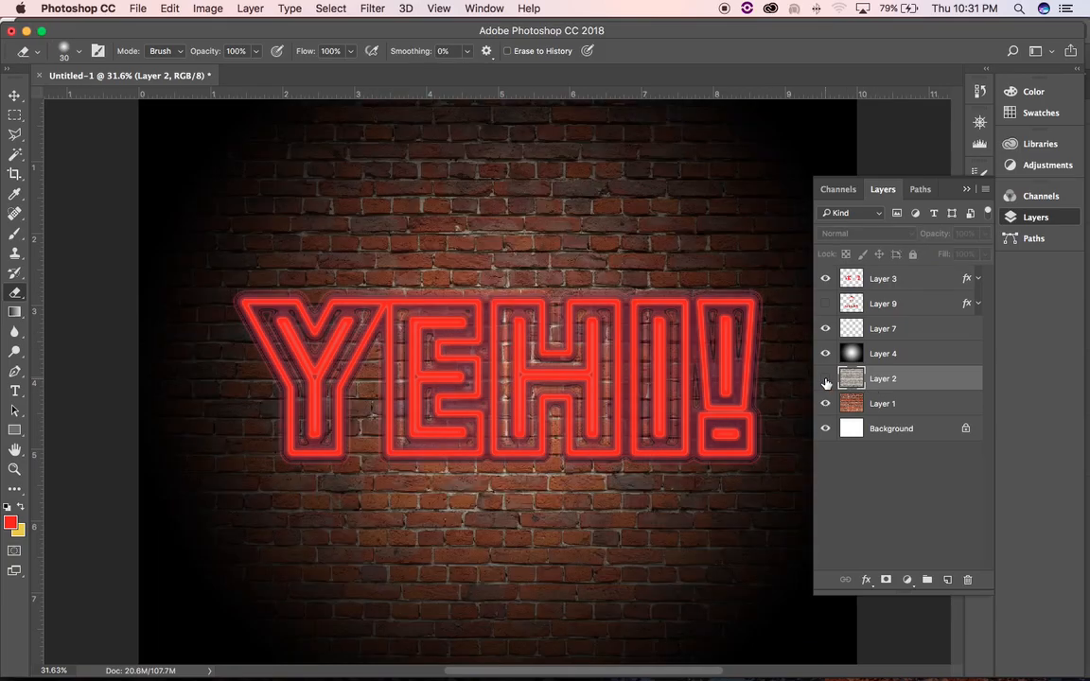
click(825, 378)
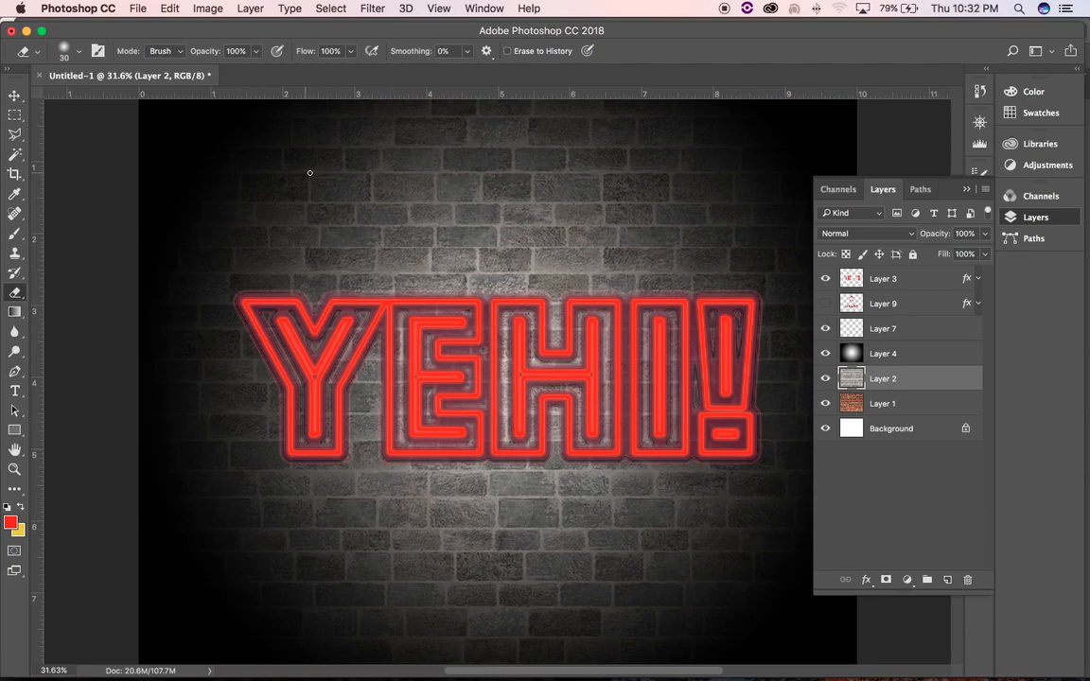
- Create a new document from the Landscape, 8 x 10 photo preset, 10 x 8 in at 300 ppi
click(137, 8)
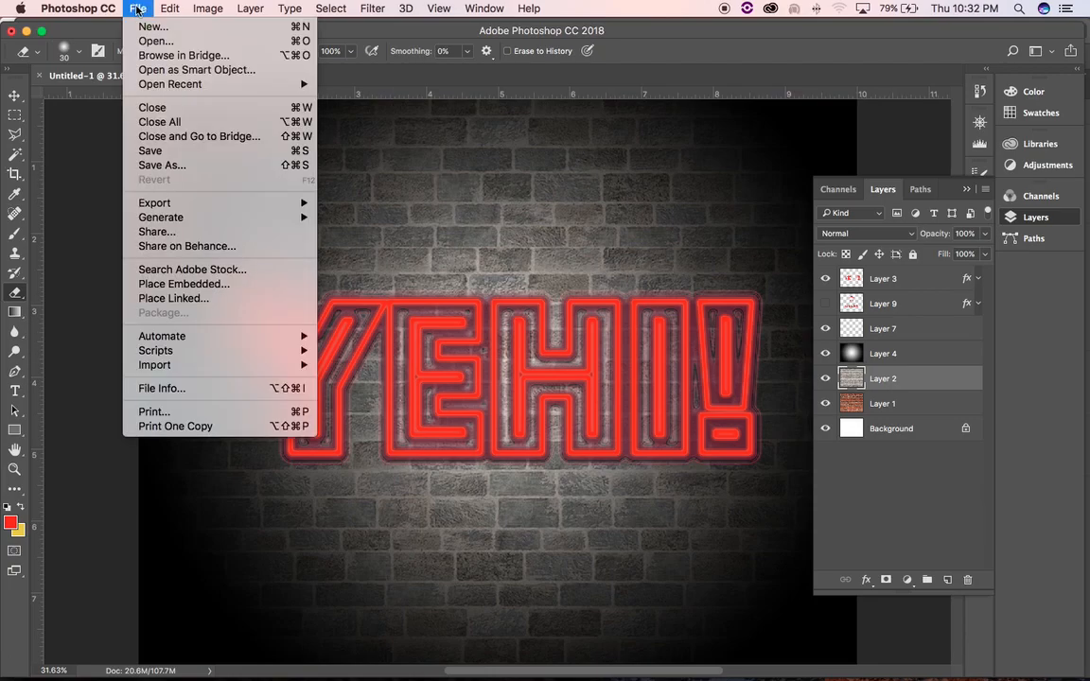
click(162, 30)
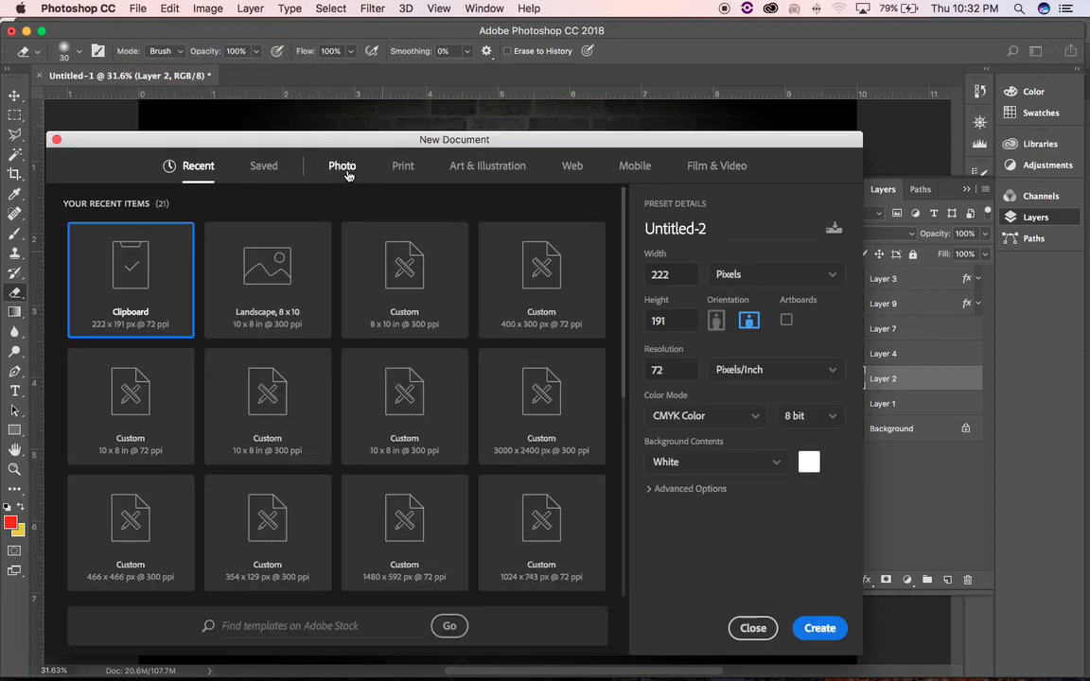
click(343, 169)
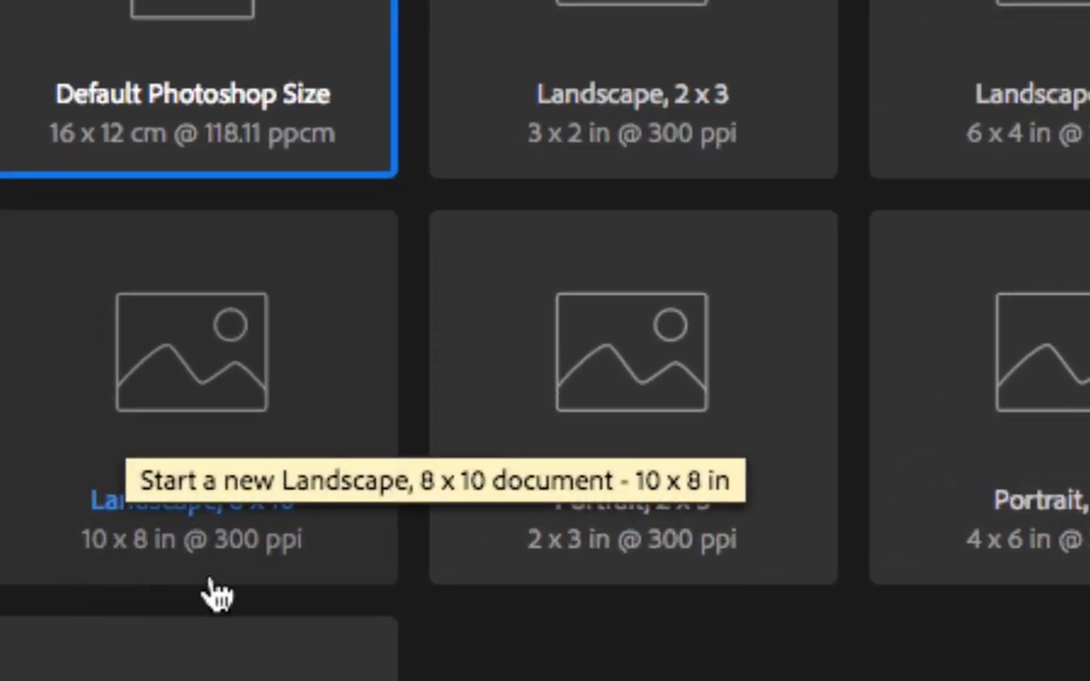
click(142, 409)
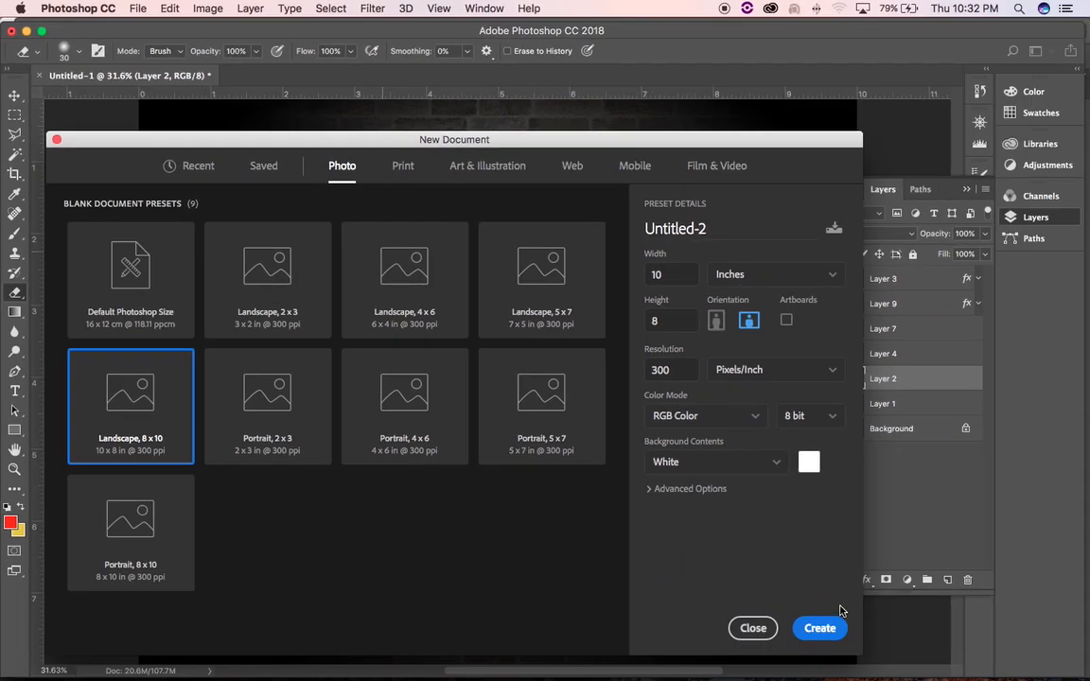
click(820, 629)
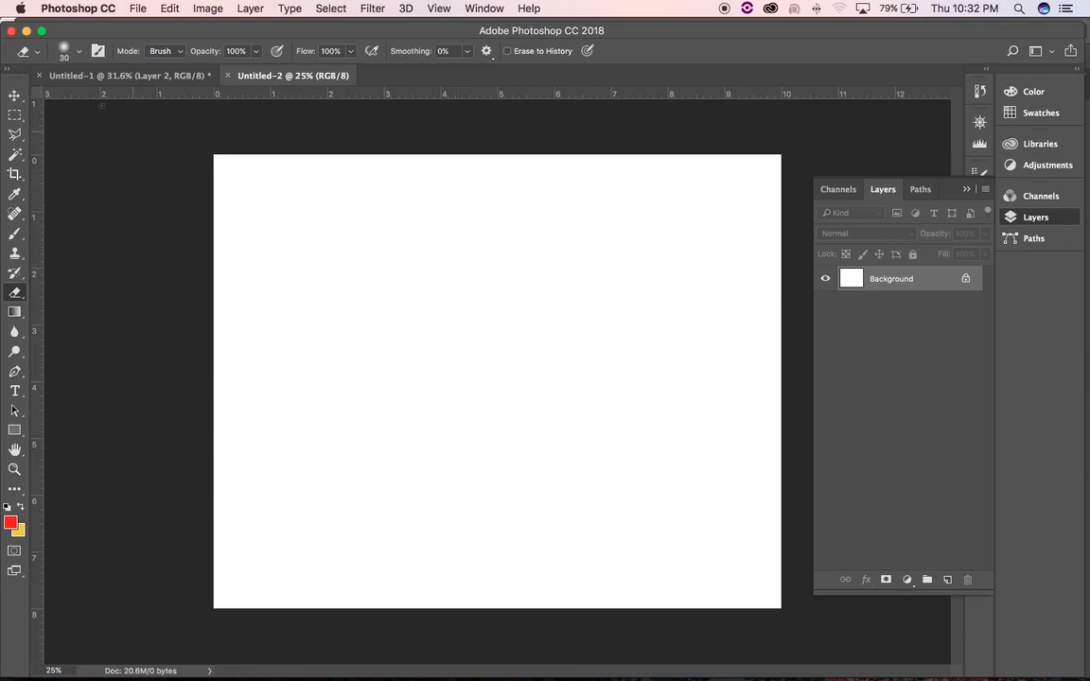
- Copy the grey brick layer from Untitled-1 into Untitled-2 and position it to cover the canvas
click(152, 76)
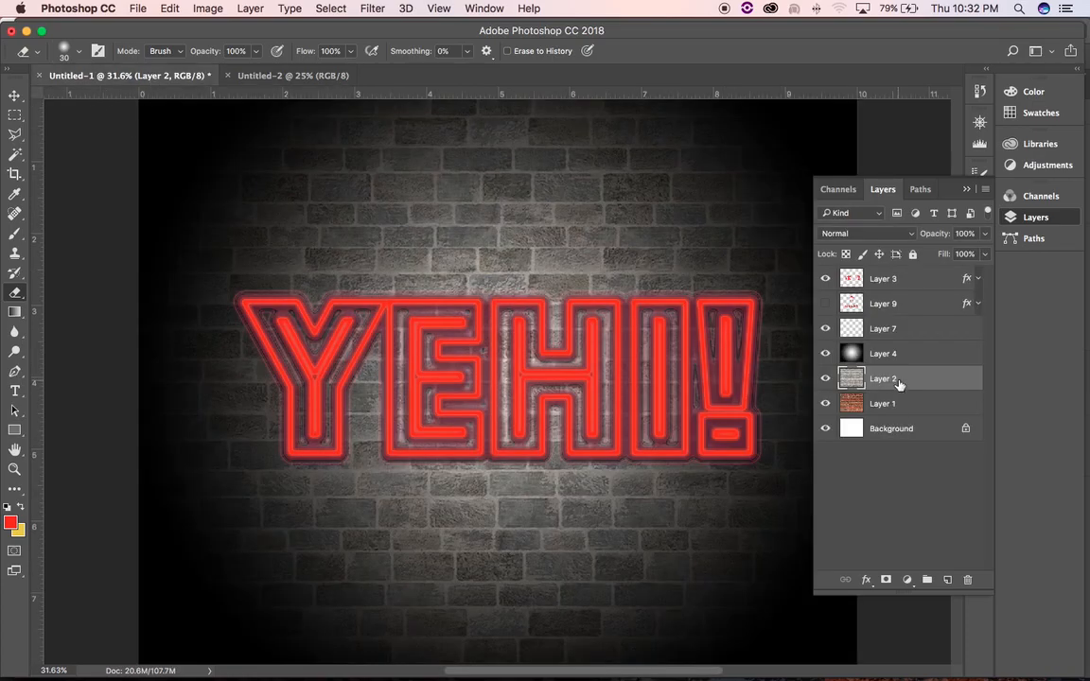
click(14, 95)
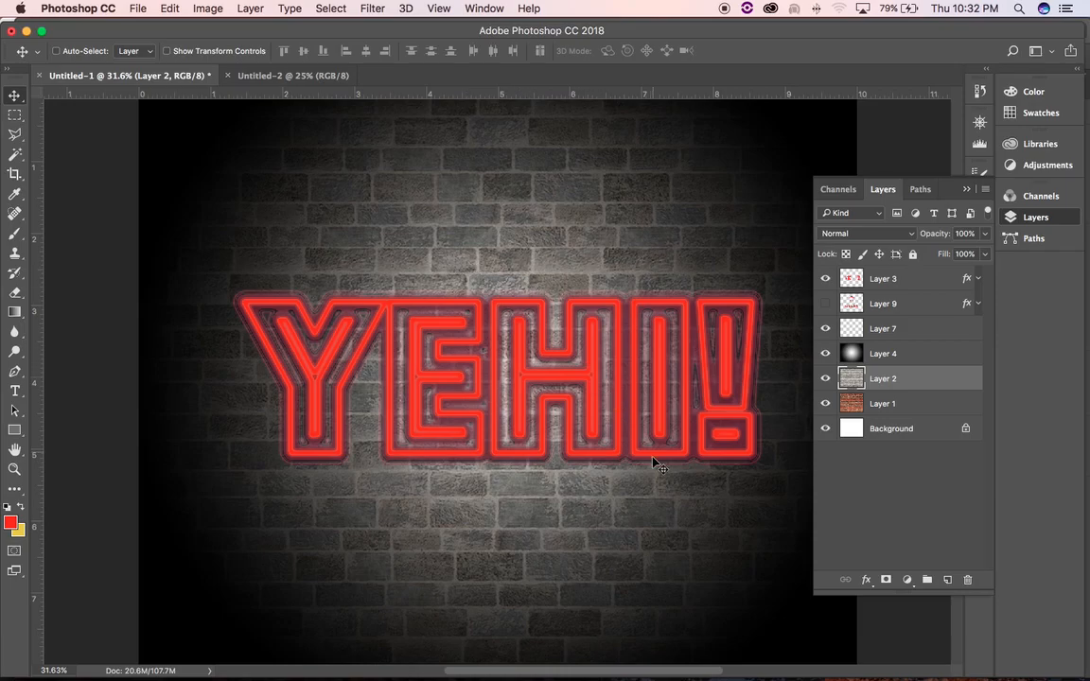
drag(648, 483, 325, 77)
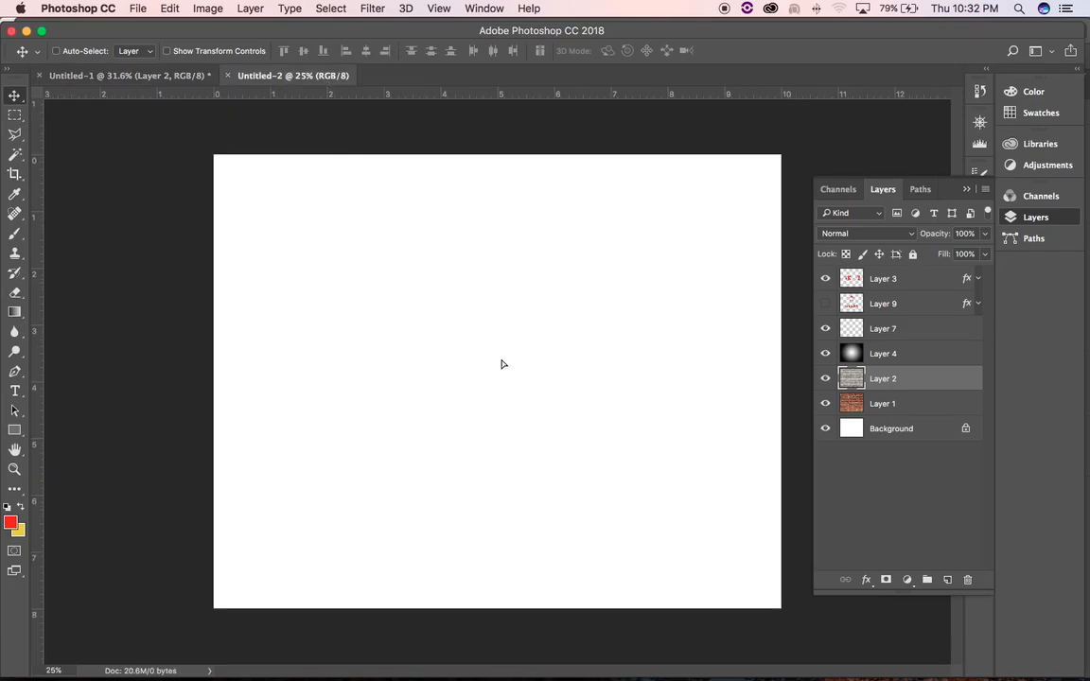
drag(502, 364, 506, 366)
drag(533, 251, 535, 271)
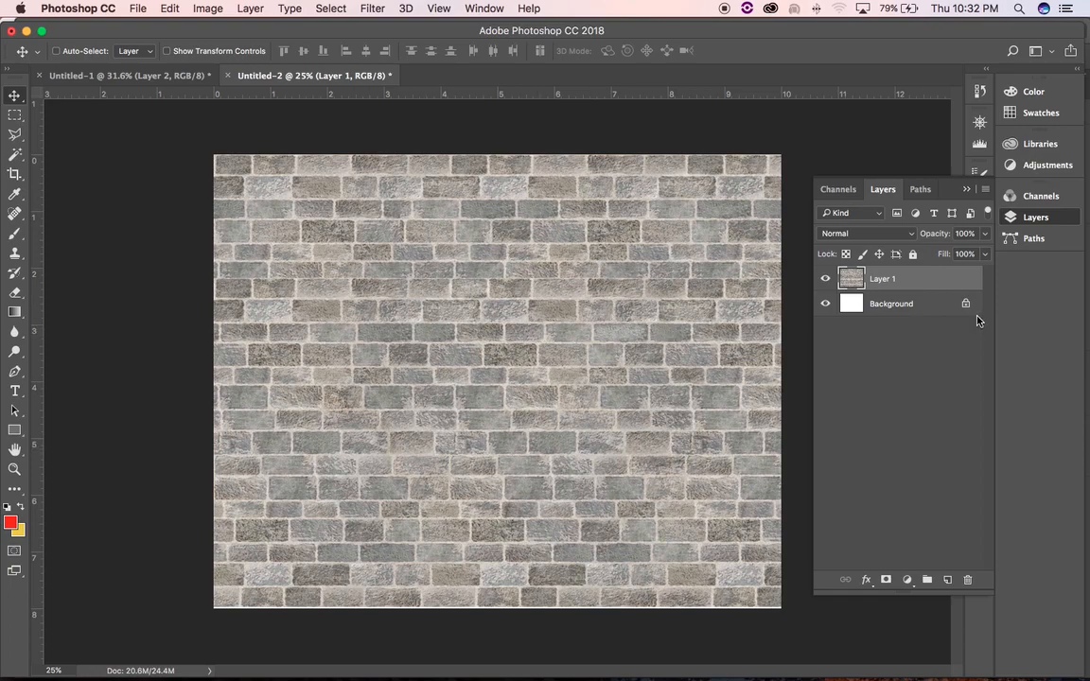
- Add the text "YEHI!" over the brick wall in red Phosphate Inline at 125 pt, discarding the extra empty layer
click(948, 581)
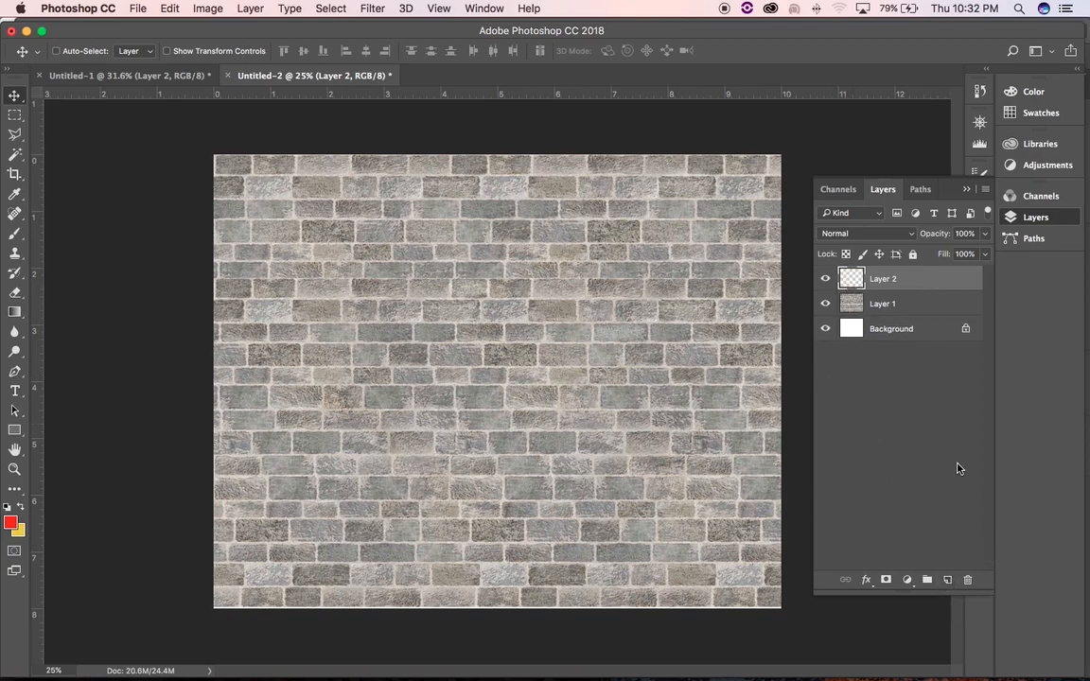
drag(885, 279, 968, 581)
click(14, 391)
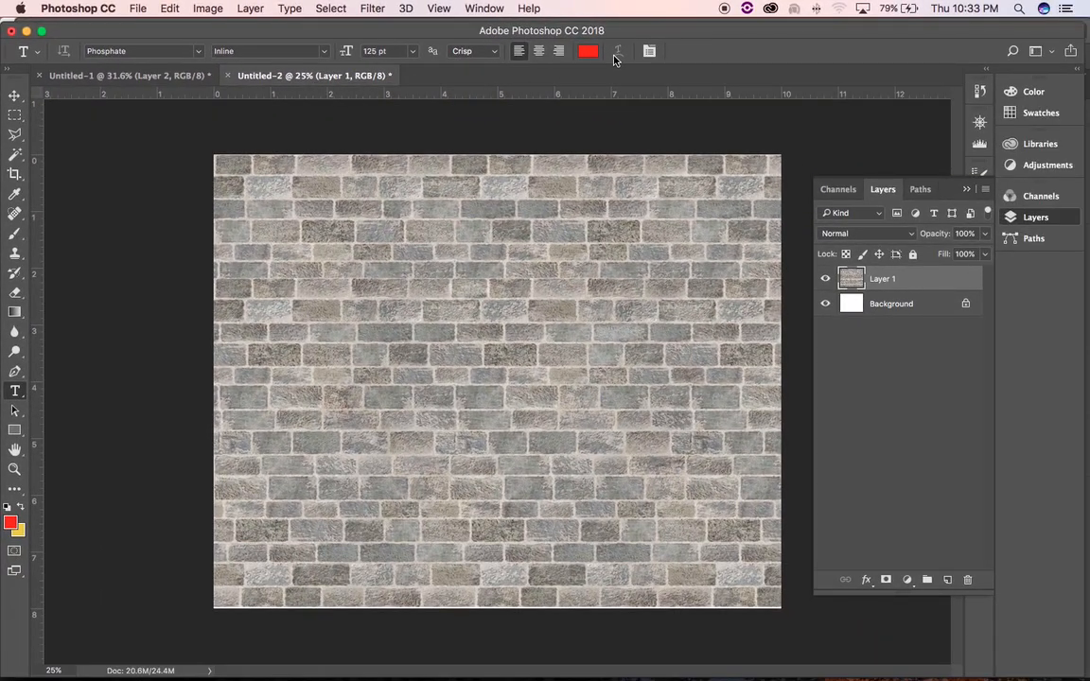
click(332, 339)
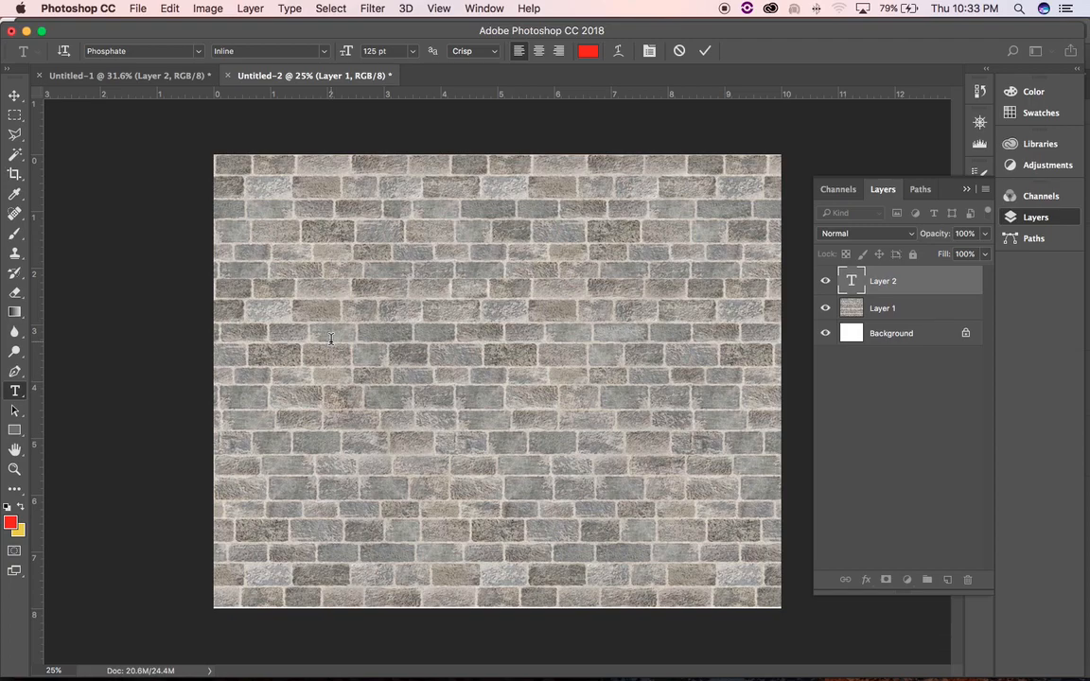
text(TE)
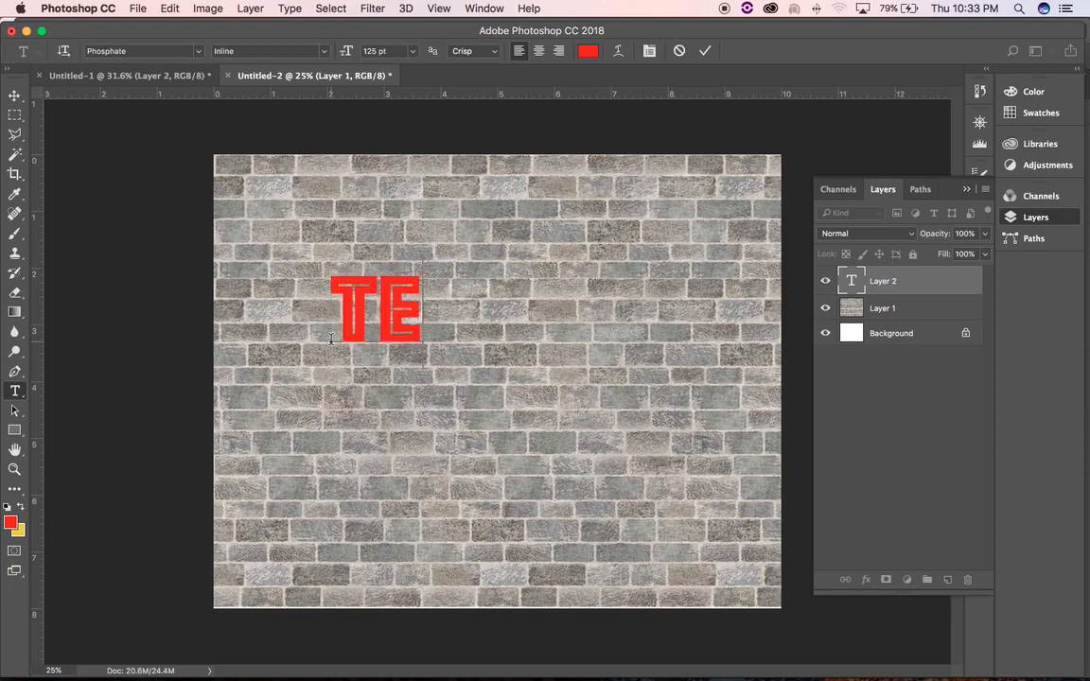
key(BackSpace)
key(BackSpace)
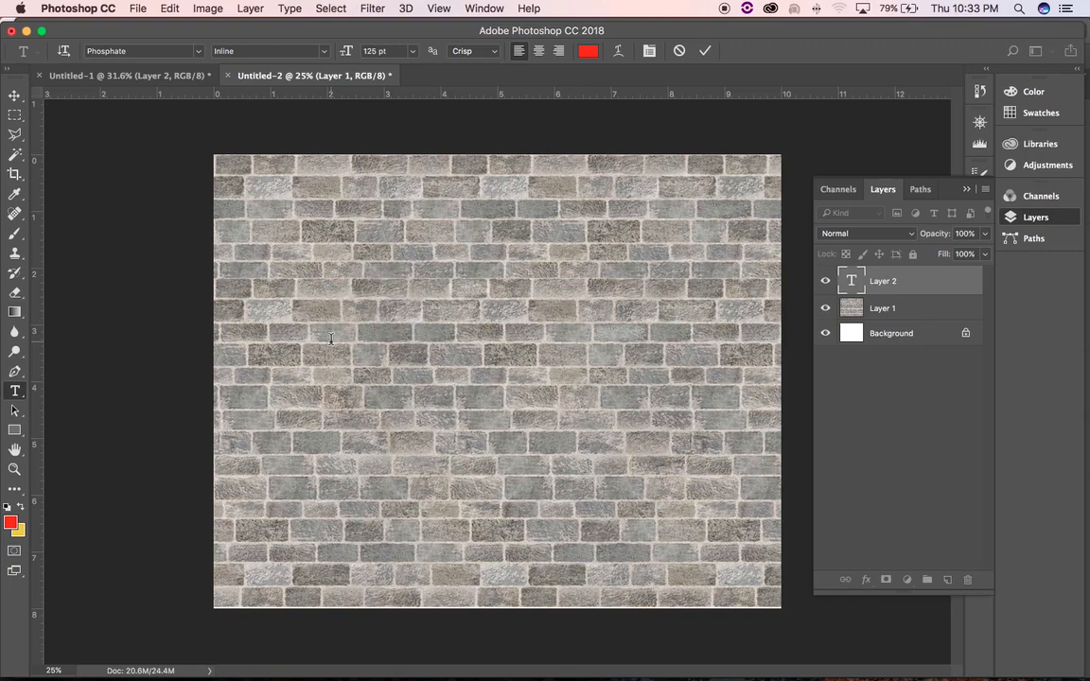
text(YEHI)
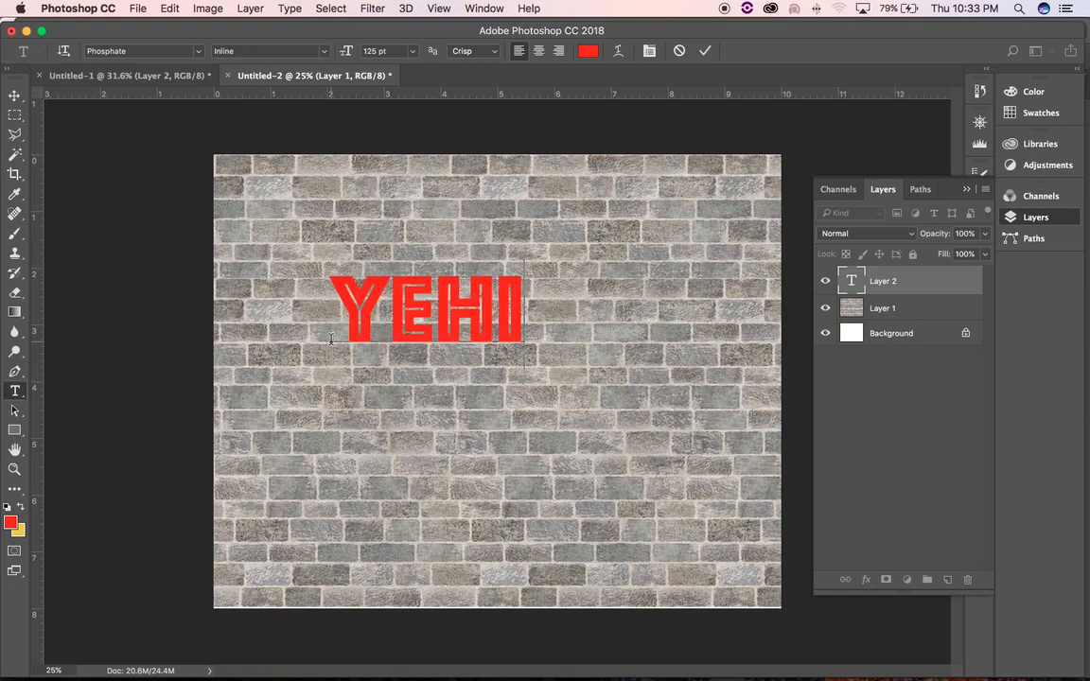
text(!)
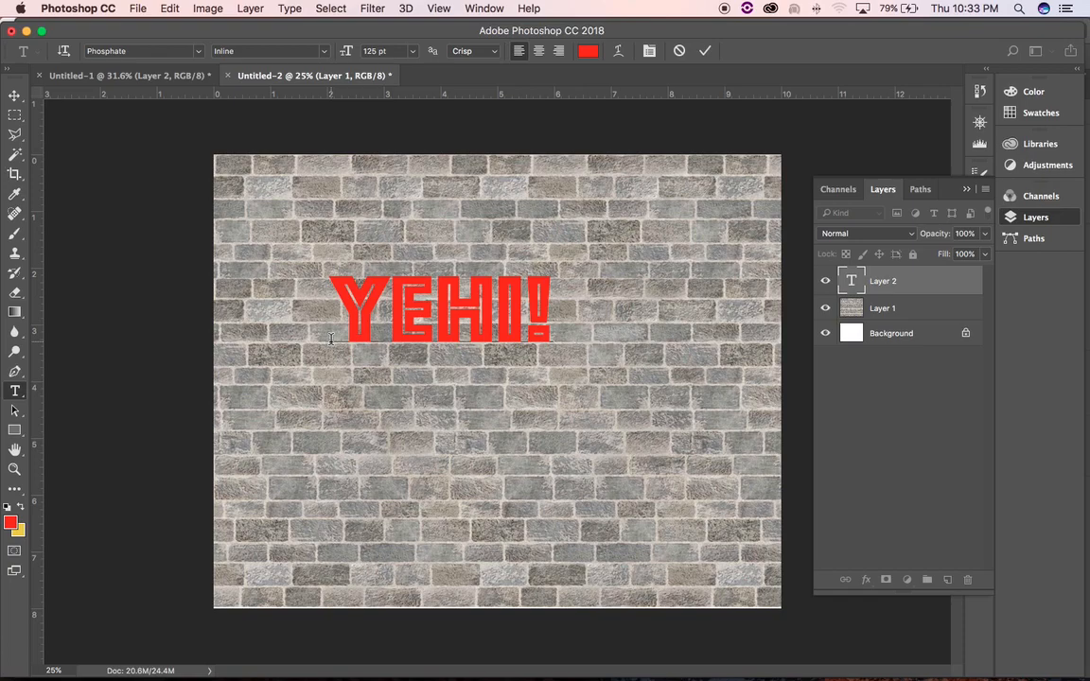
click(14, 96)
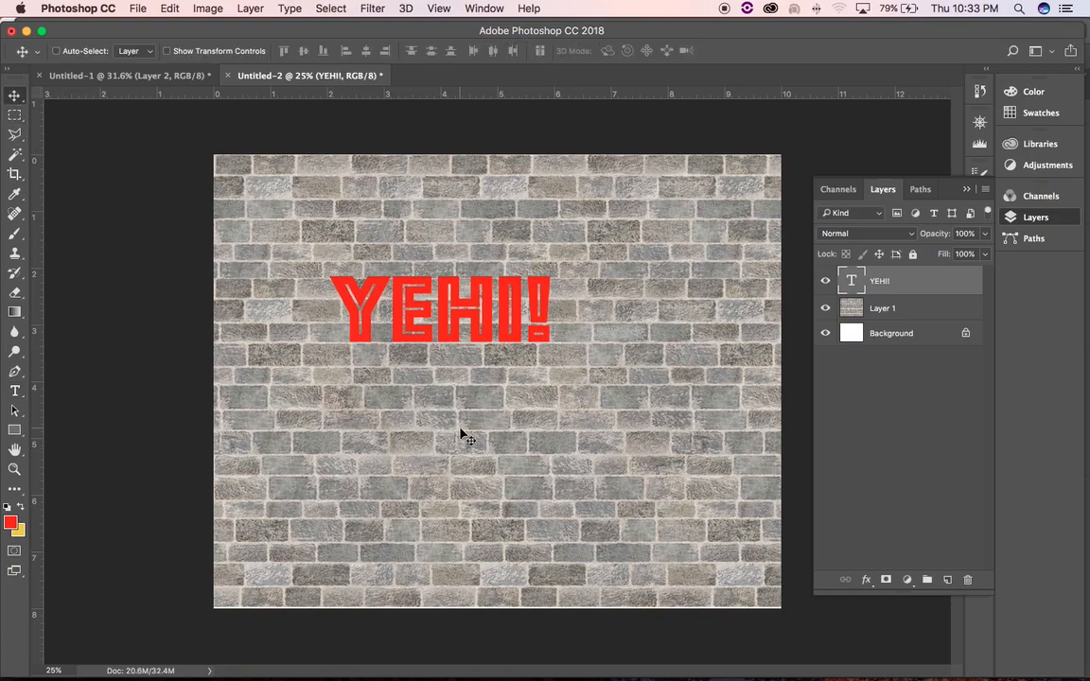
- Scale the YEHI! text proportionally about its centre to about 191%
key(ctrl+t)
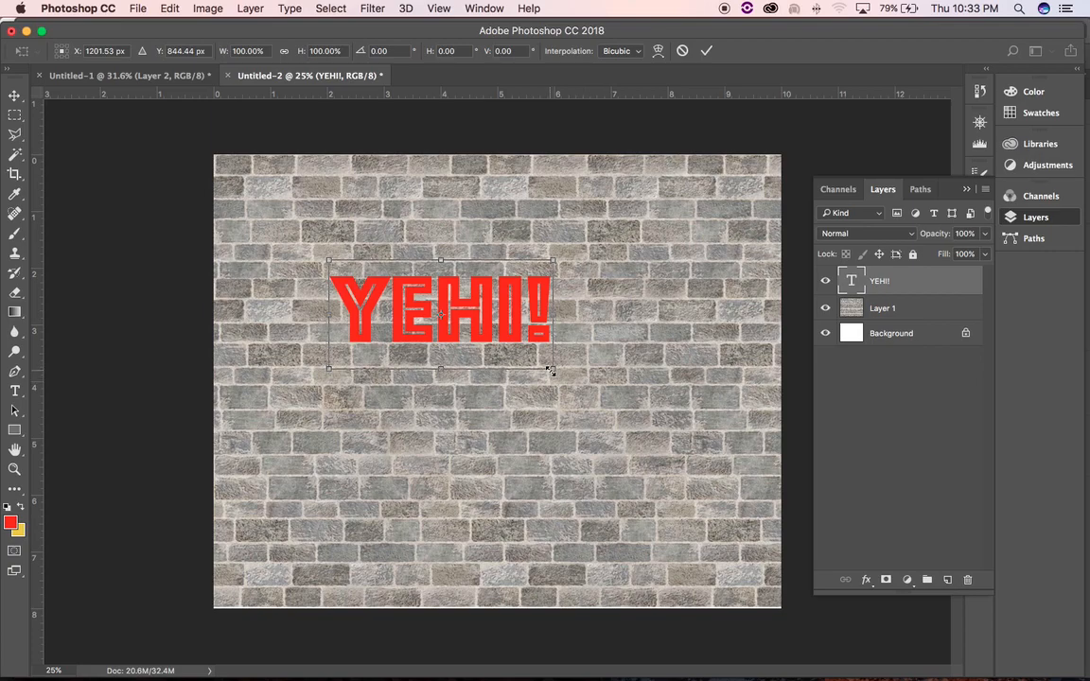
drag(552, 368, 630, 462)
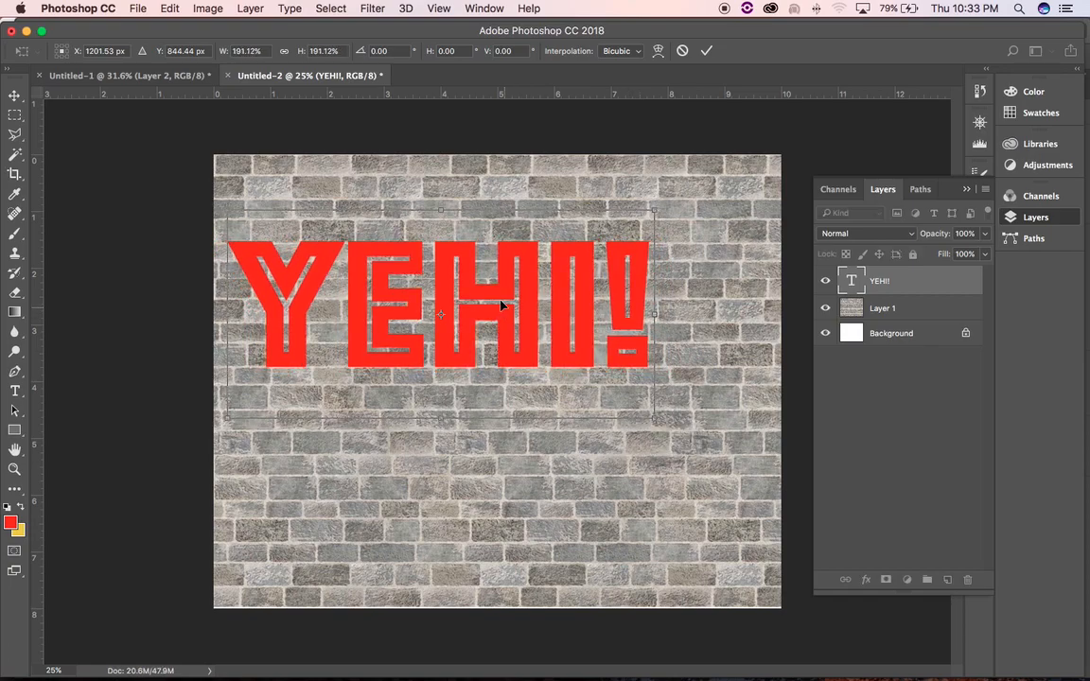
key(Return)
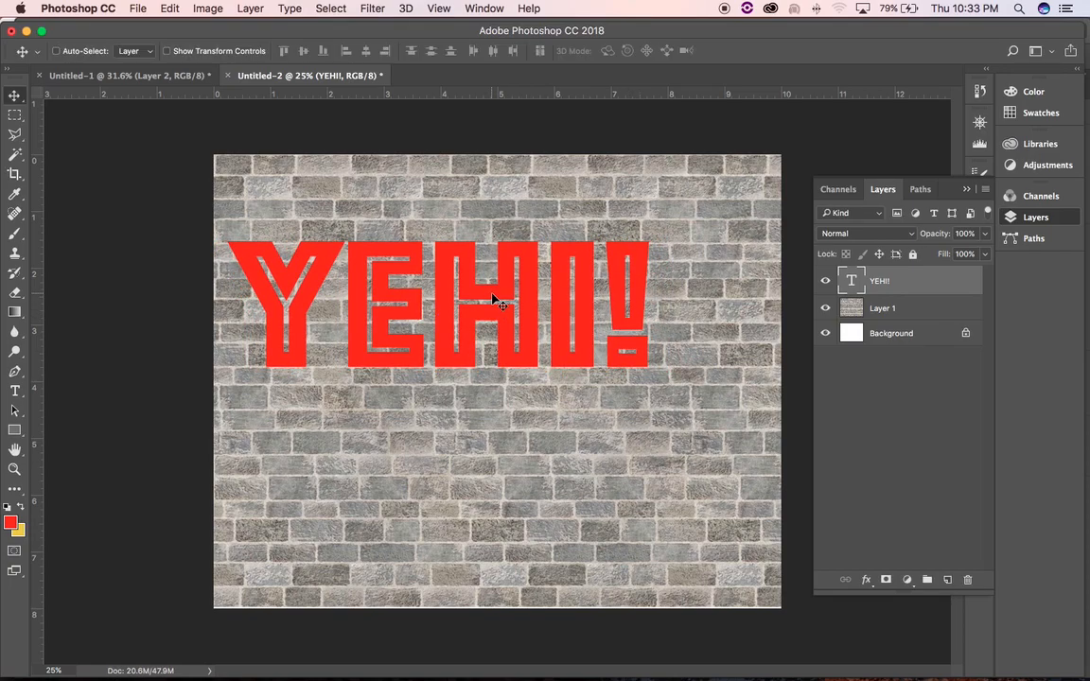
- Select the Background together with the YEHI! text layer and align their vertical and horizontal centers
super+click(923, 334)
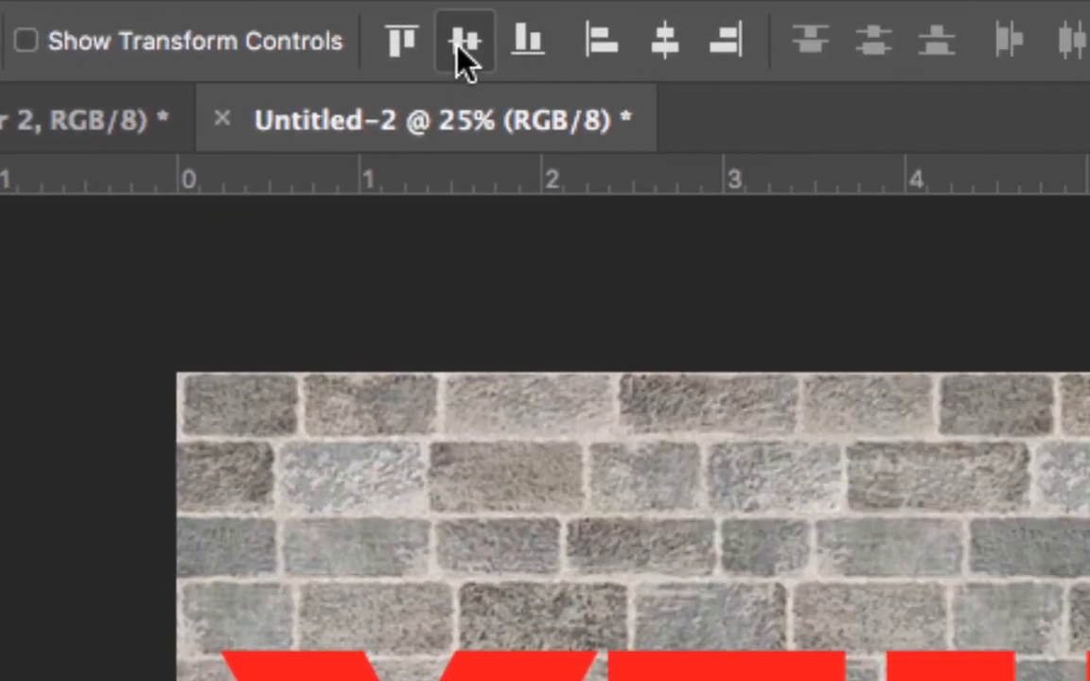
click(458, 46)
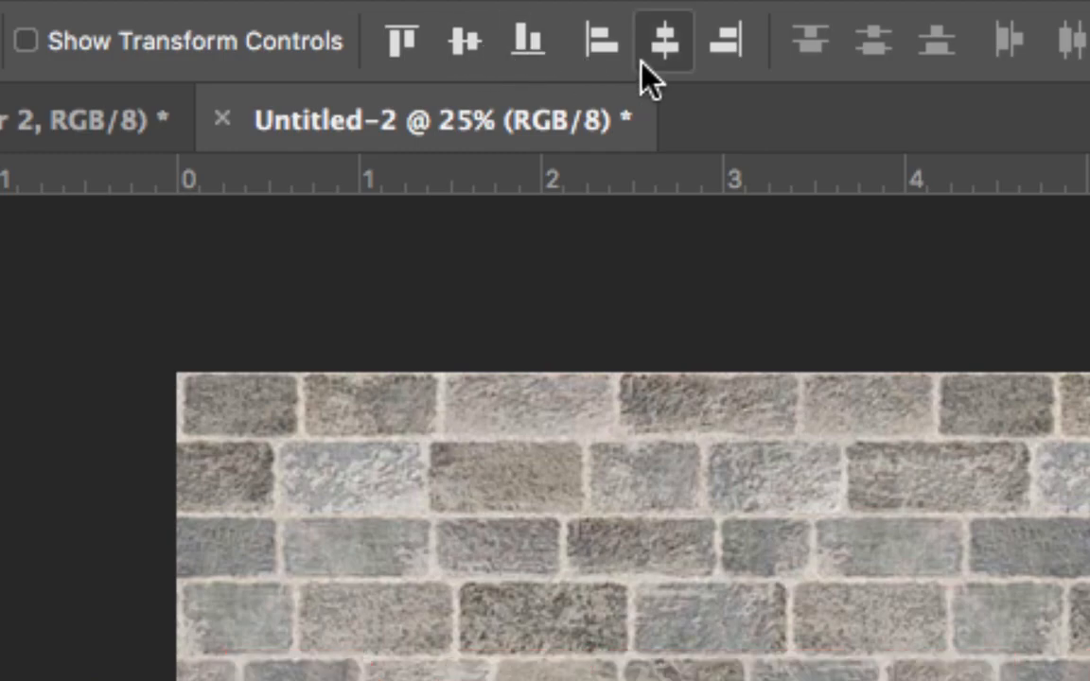
click(662, 57)
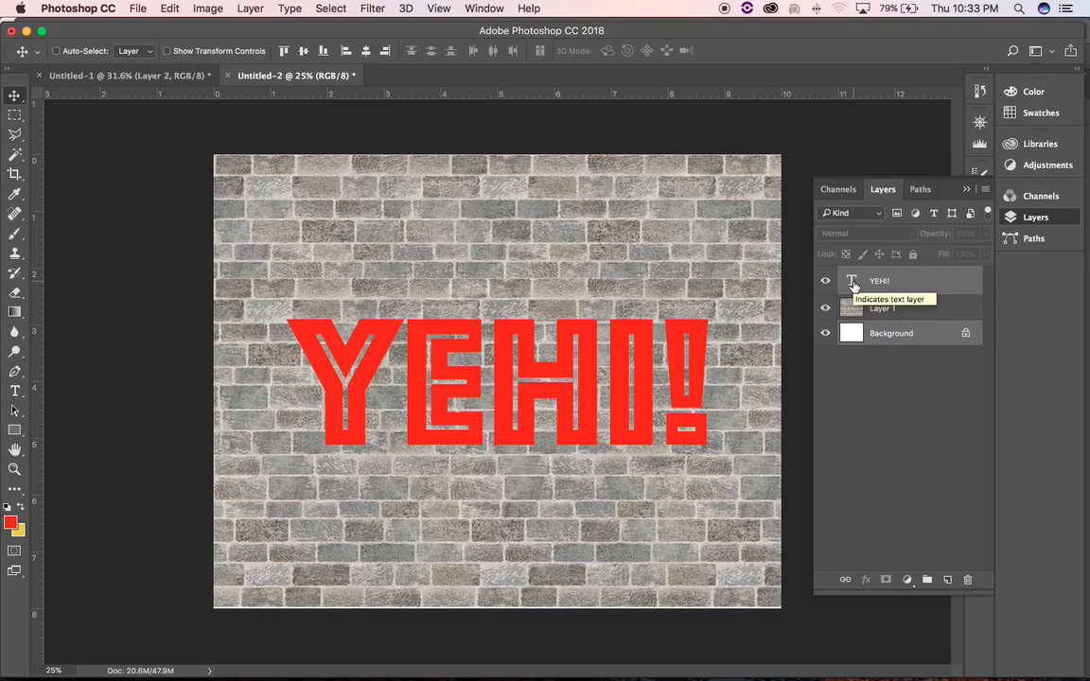
- Load the YEHI! letter shapes as a selection on a new empty layer, with the text layer hidden
key(super)
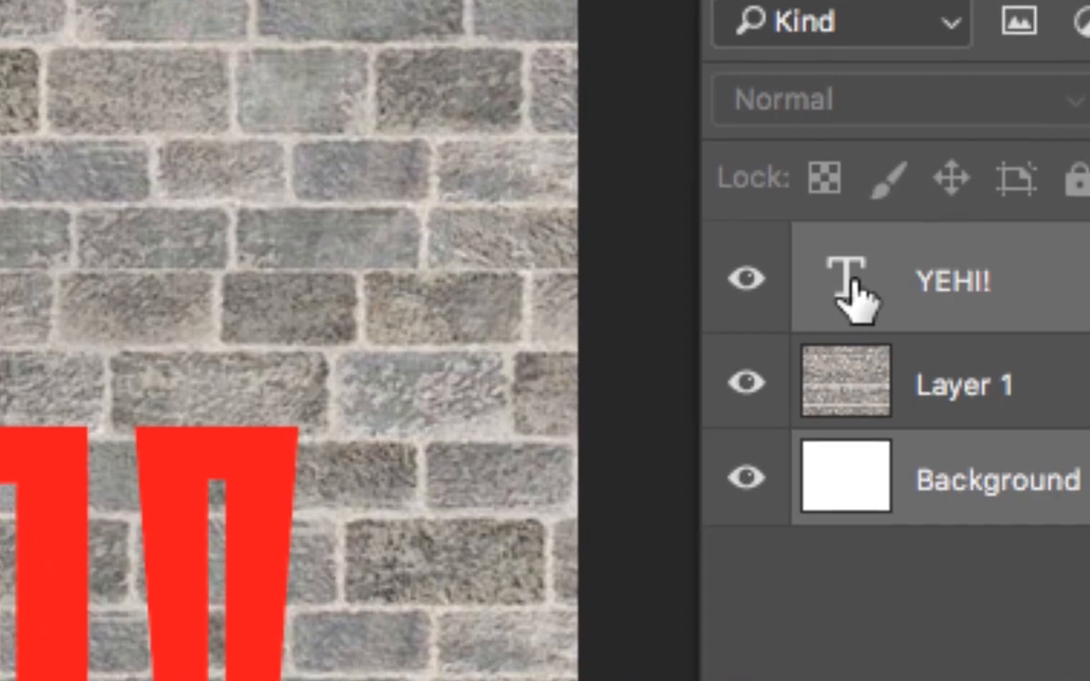
click(851, 286)
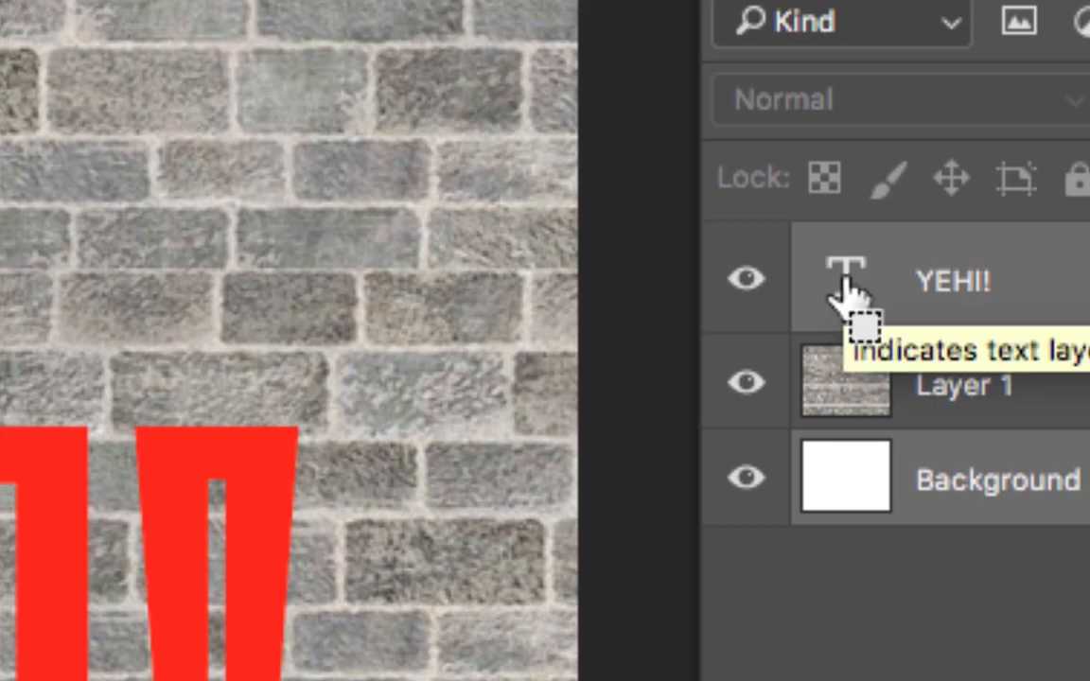
ctrl+click(849, 294)
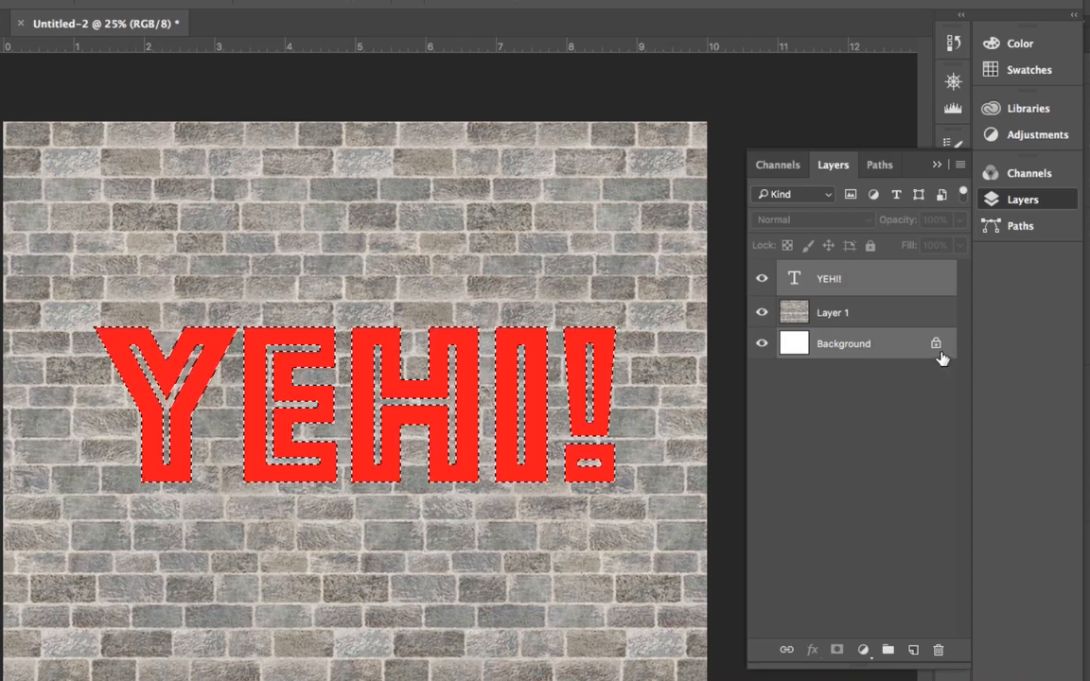
click(914, 651)
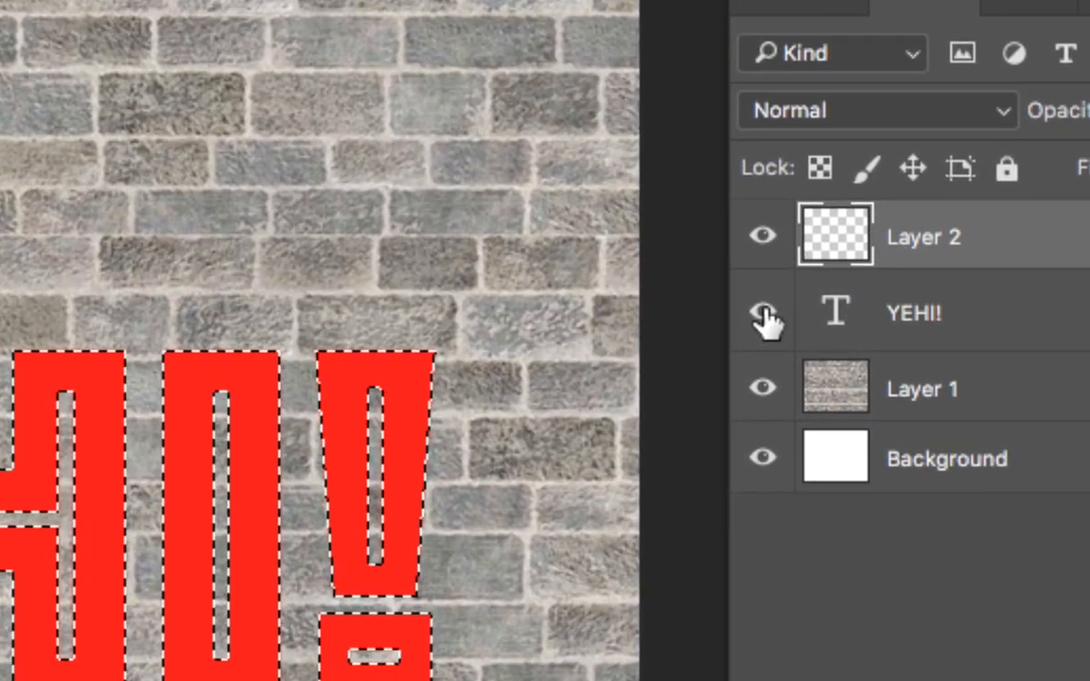
click(762, 311)
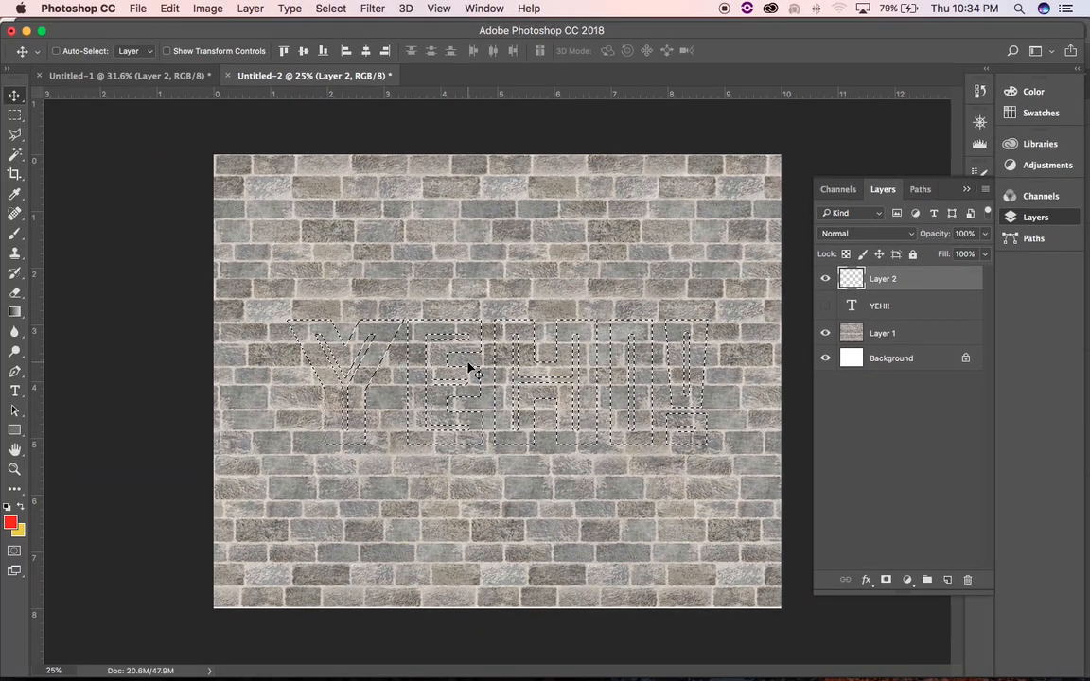
- Check the finished neon sign in Untitled-1 as a reference and return to Untitled-2
scroll(292, 429, down, 8)
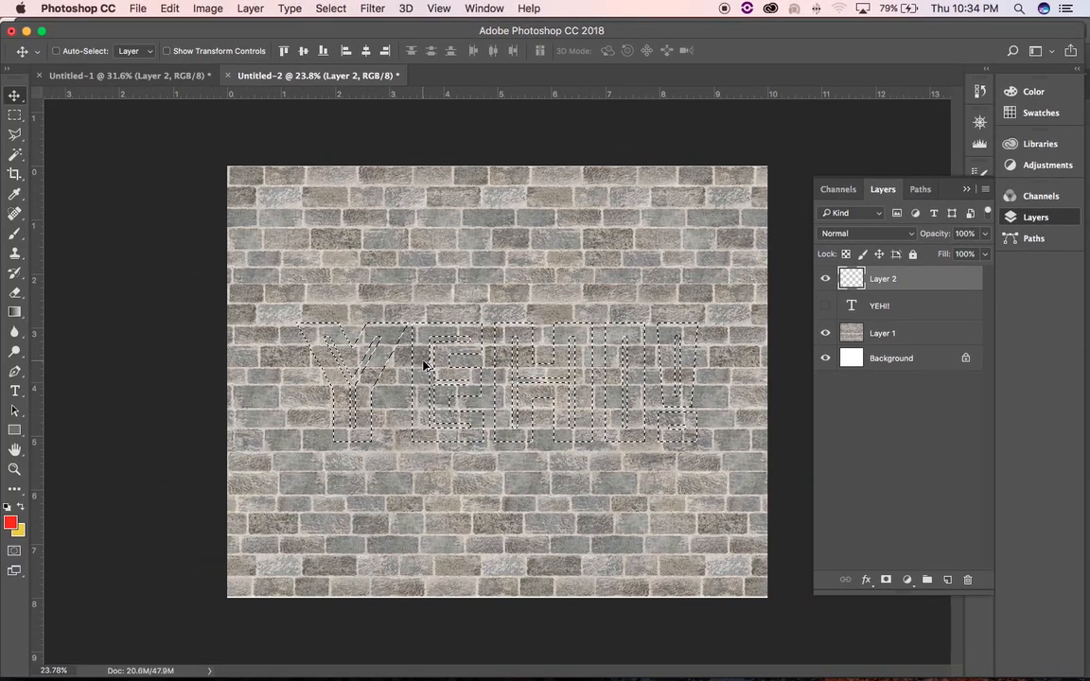
scroll(424, 365, up, 5)
scroll(424, 365, down, 5)
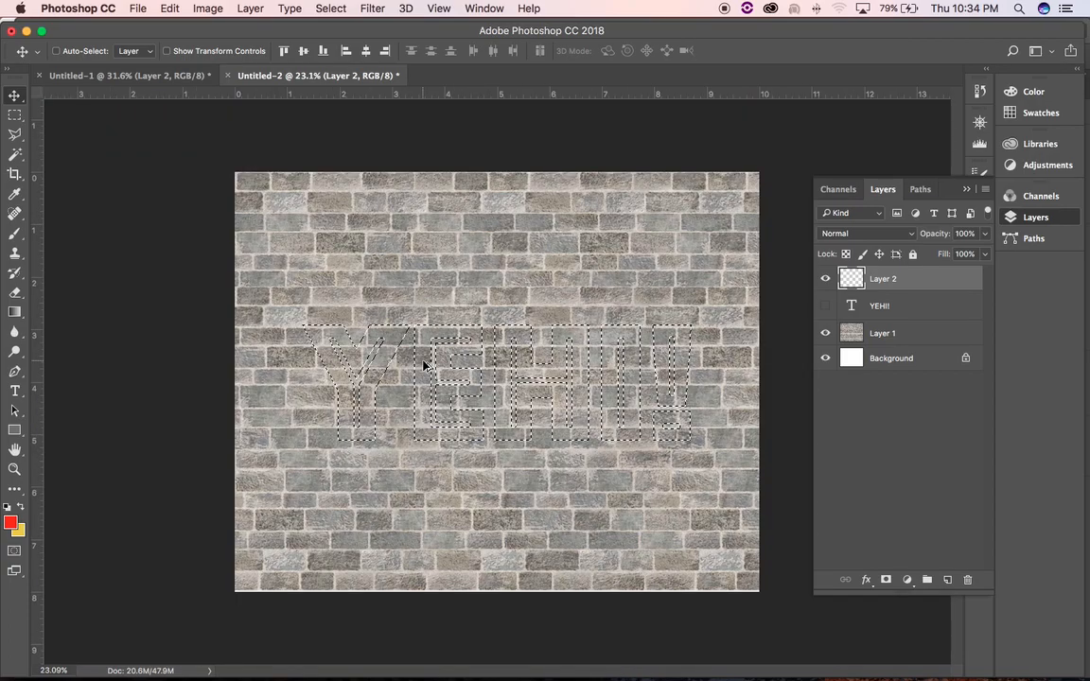
scroll(424, 365, up, 1)
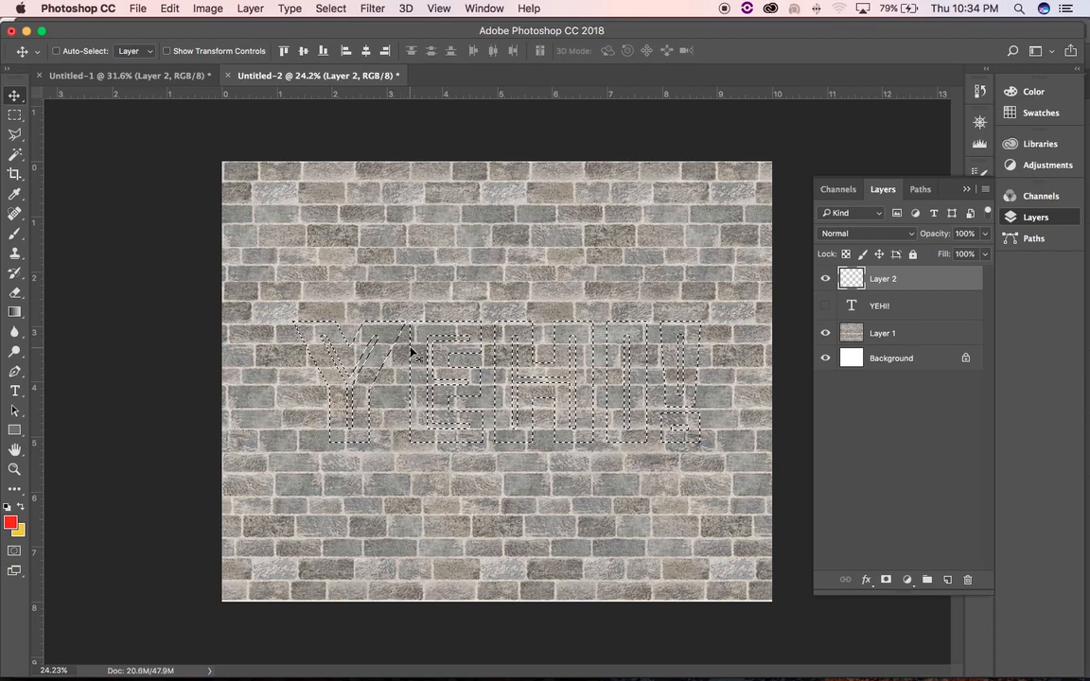
click(149, 79)
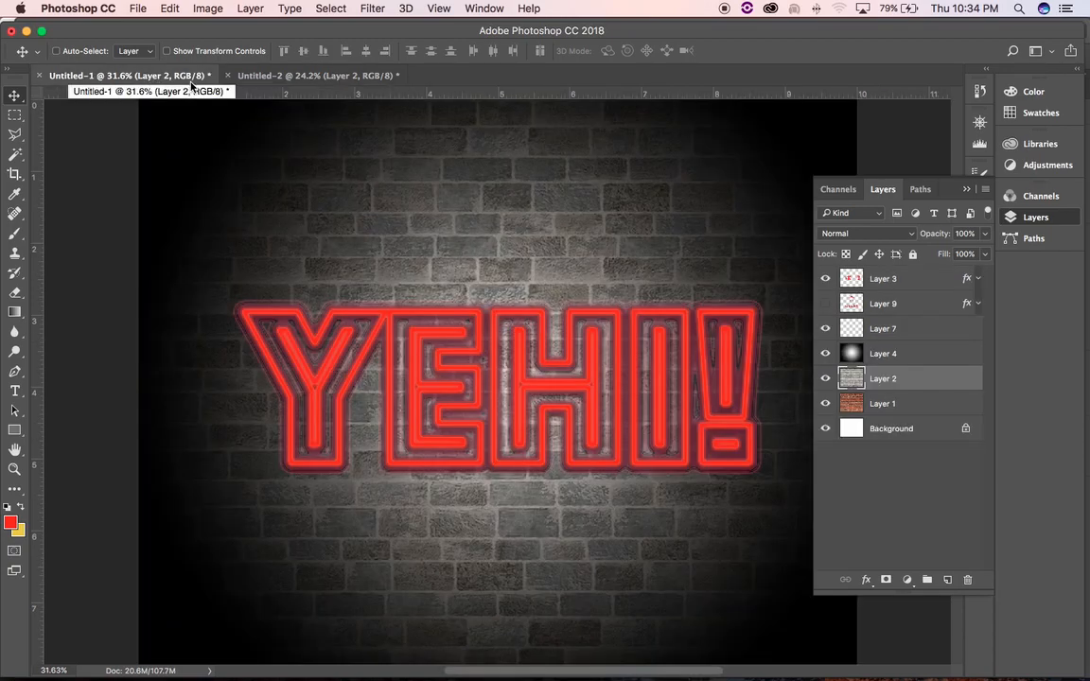
click(271, 73)
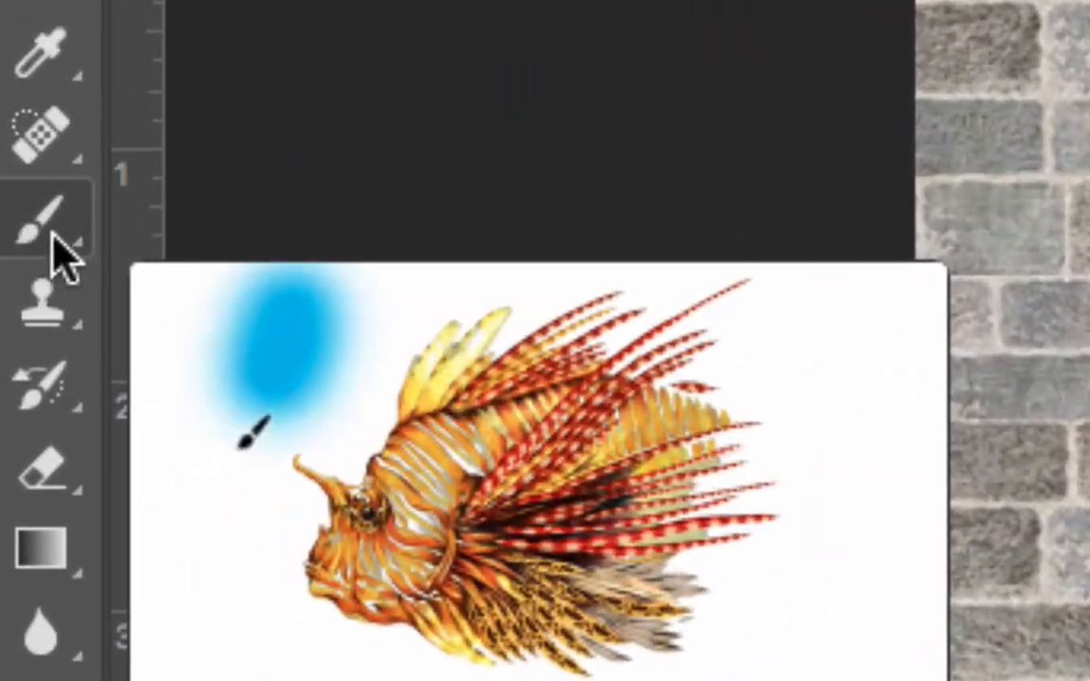
- Activate the Brush tool and set the foreground color to magenta fb08b4
click(28, 227)
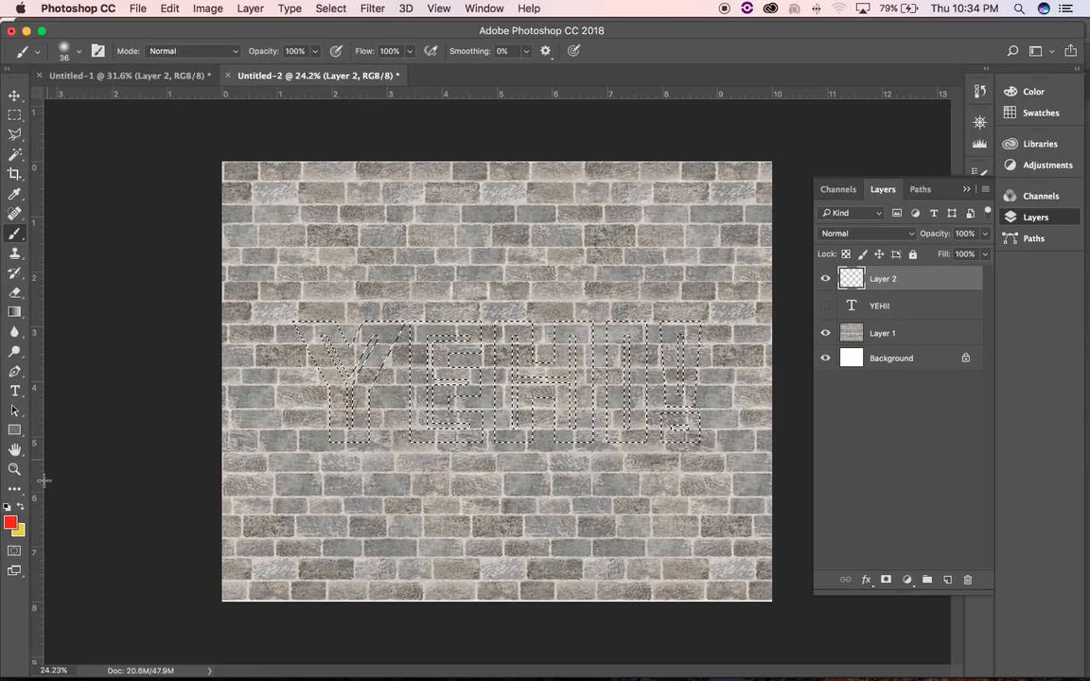
click(9, 522)
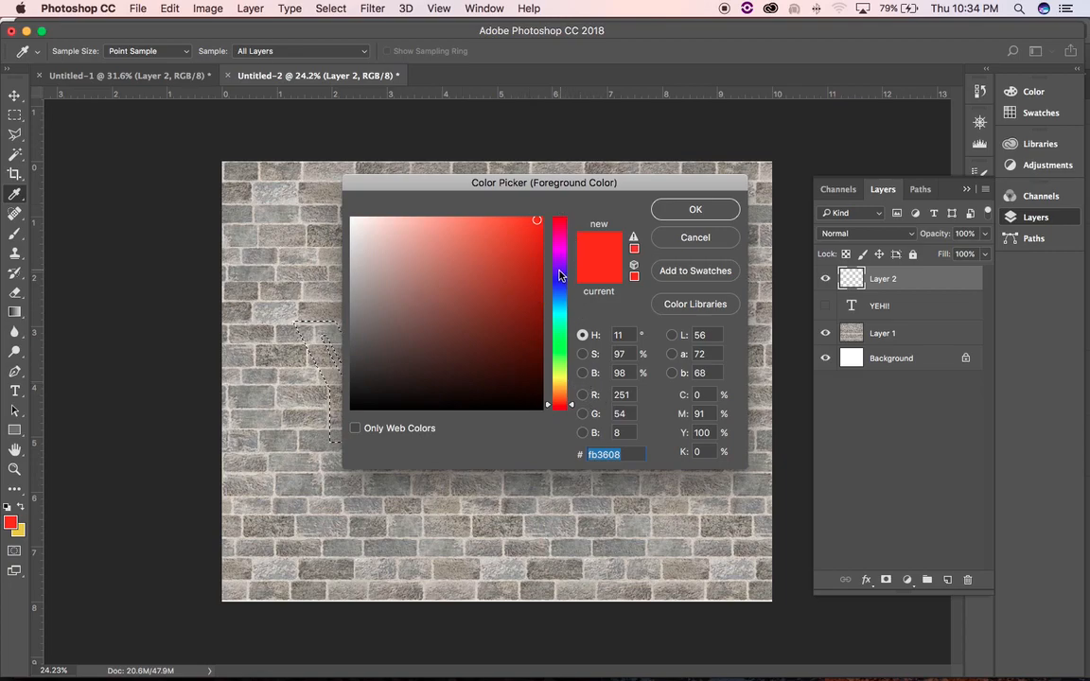
drag(574, 409, 557, 252)
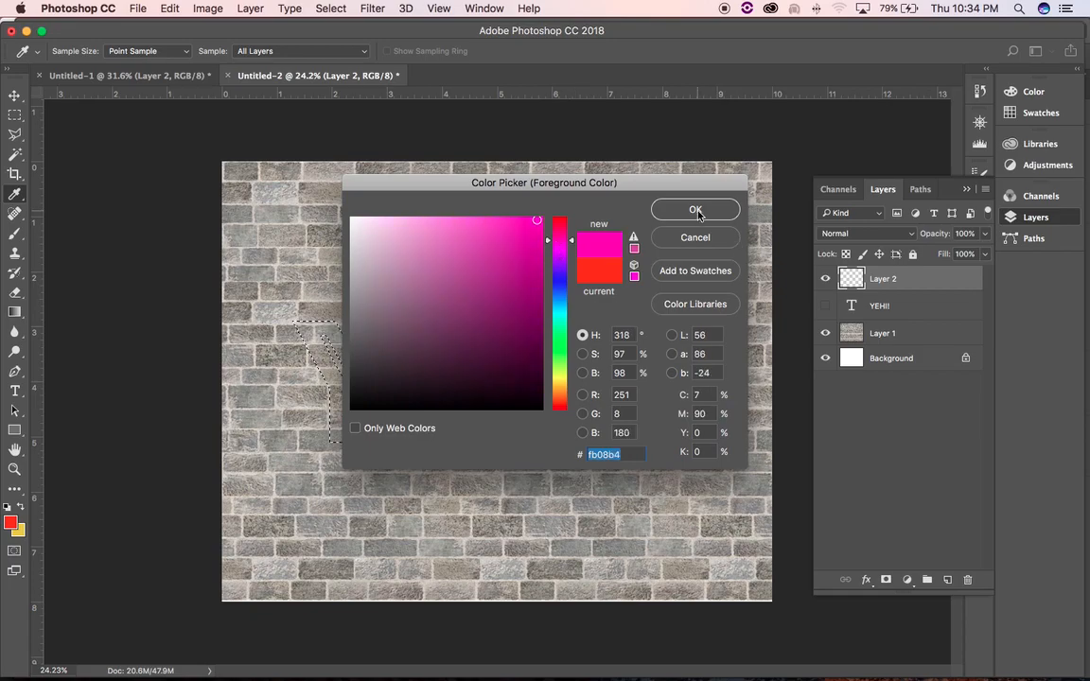
click(697, 211)
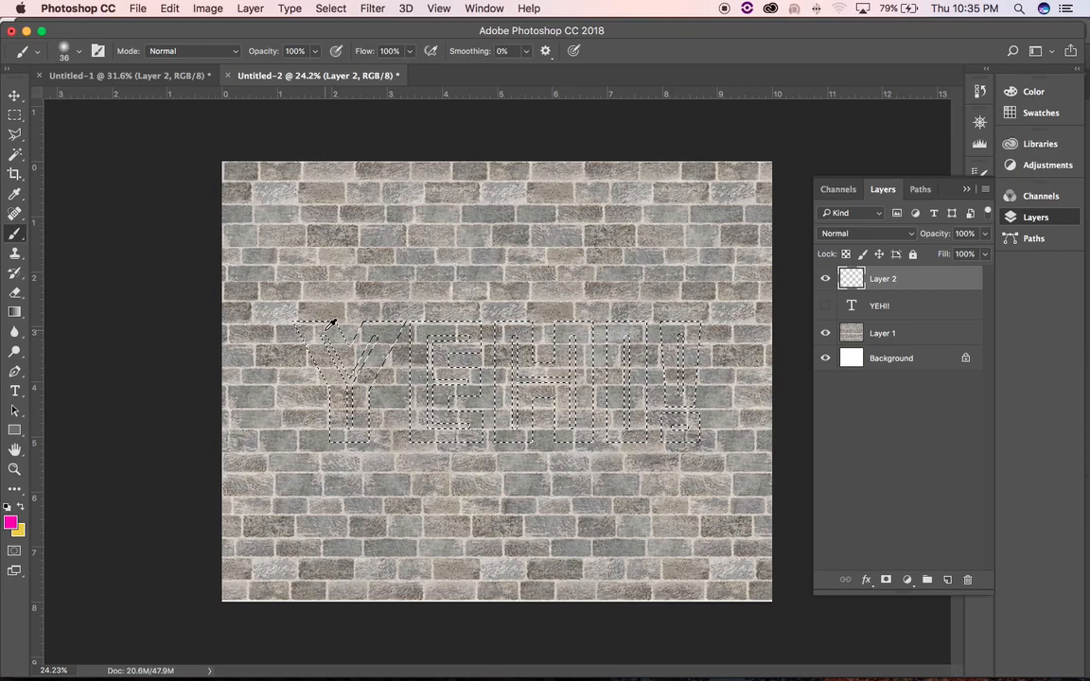
- Set the hardness of the 36 px round brush to 0% for soft-edged strokes
scroll(331, 324, up, 5)
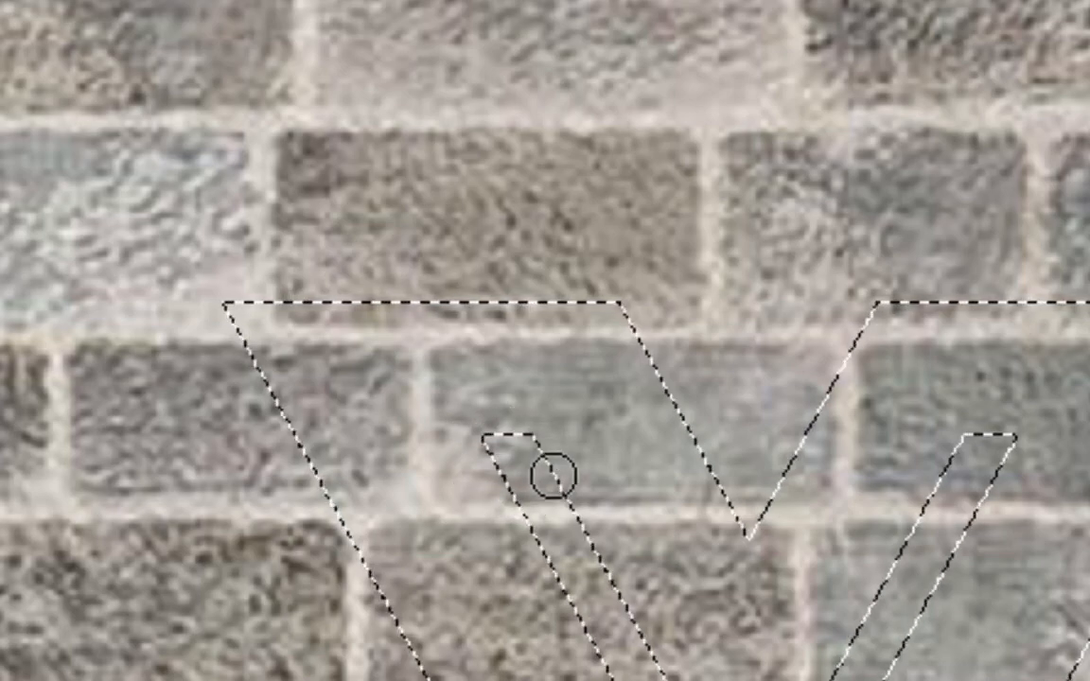
scroll(447, 357, down, 2)
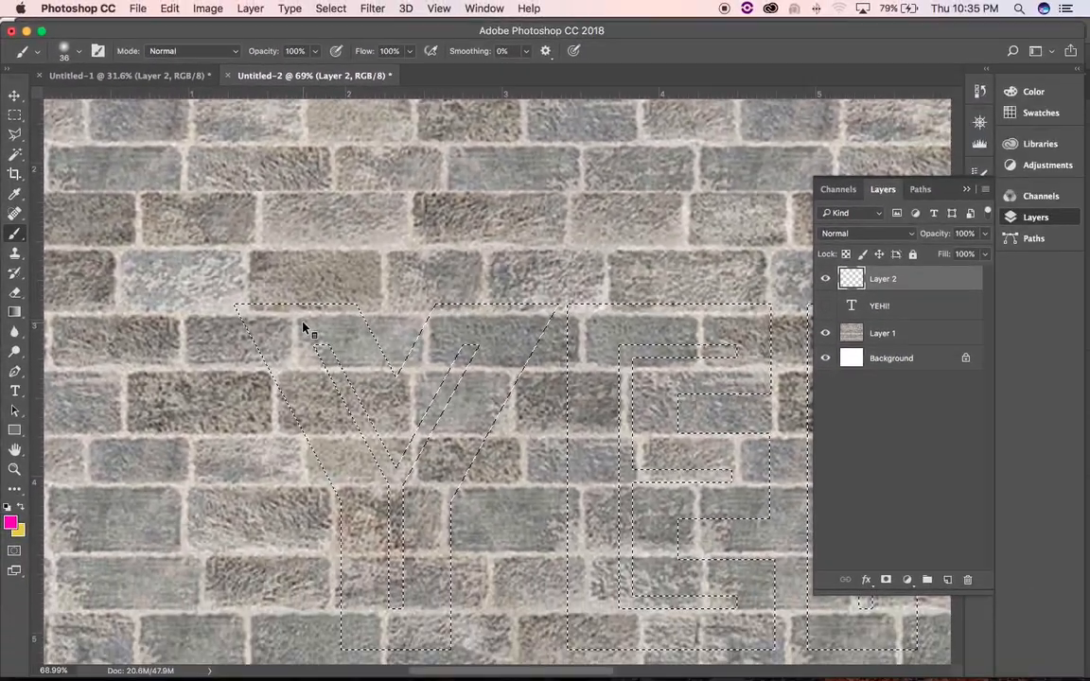
scroll(324, 304, down, 2)
scroll(323, 304, right, 3)
scroll(324, 304, down, 3)
scroll(324, 304, right, 3)
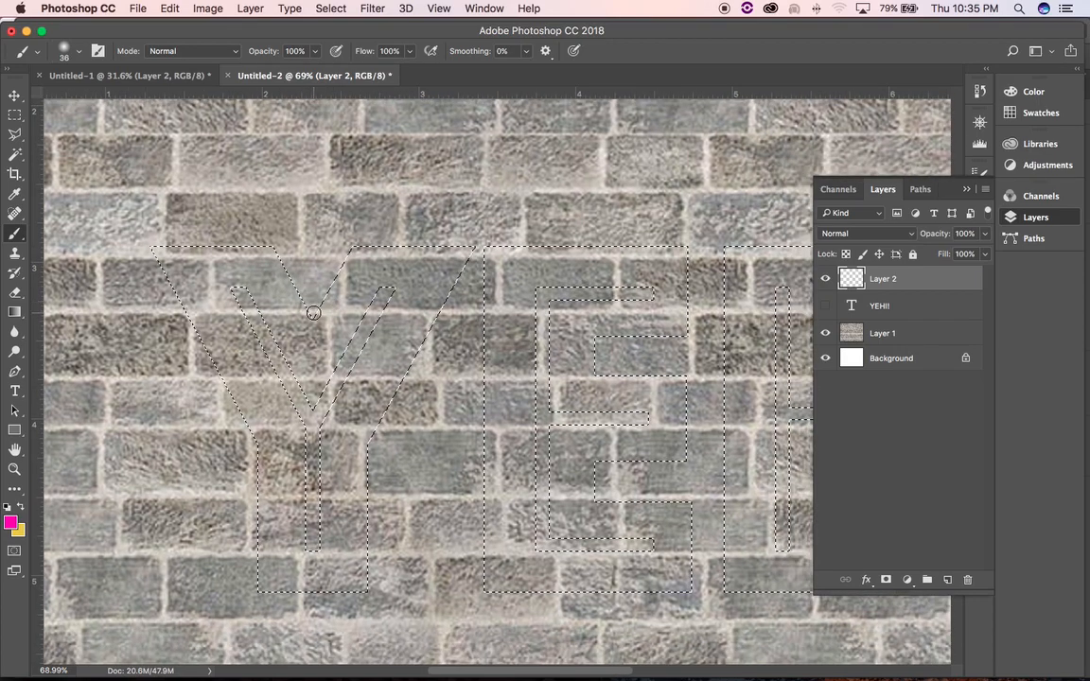
right_click(316, 338)
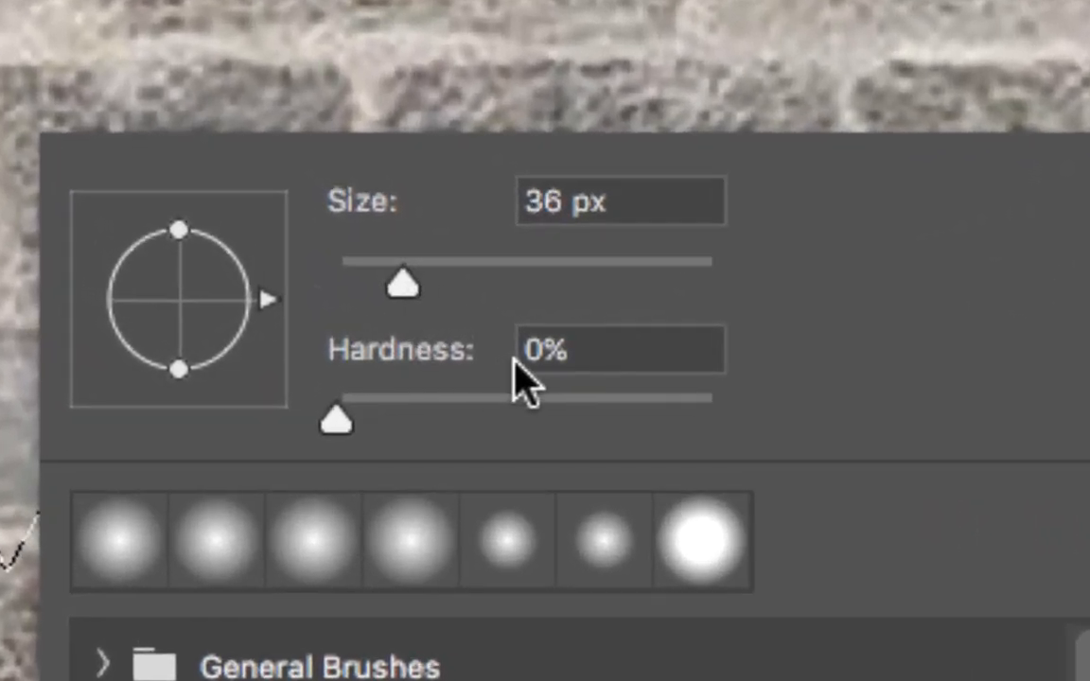
drag(338, 426, 295, 409)
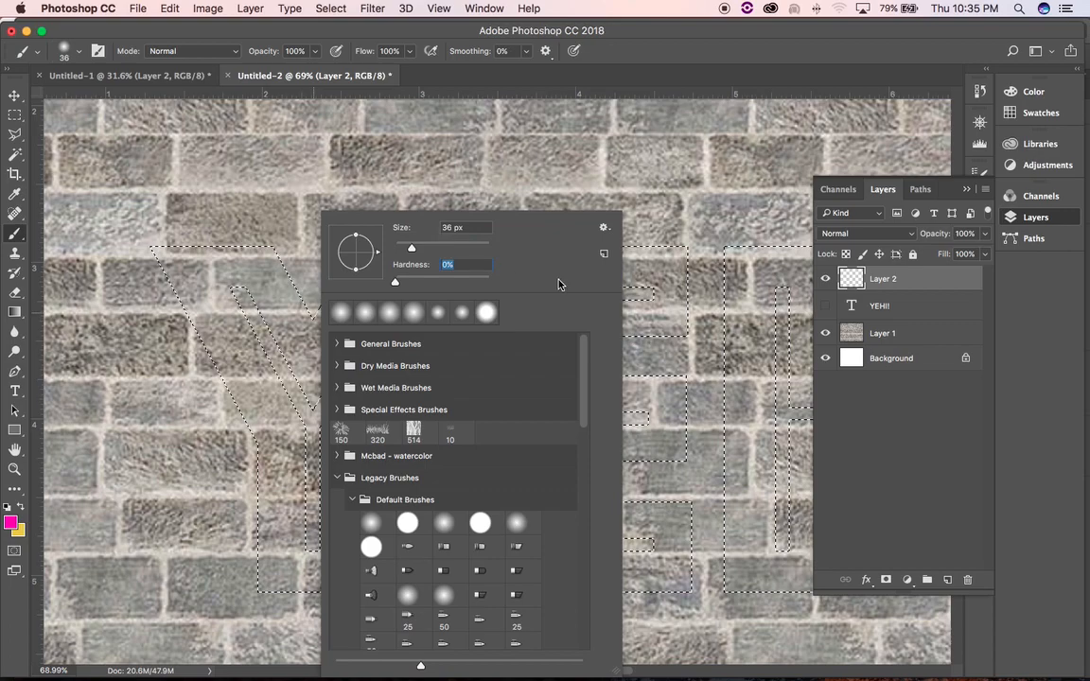
click(875, 406)
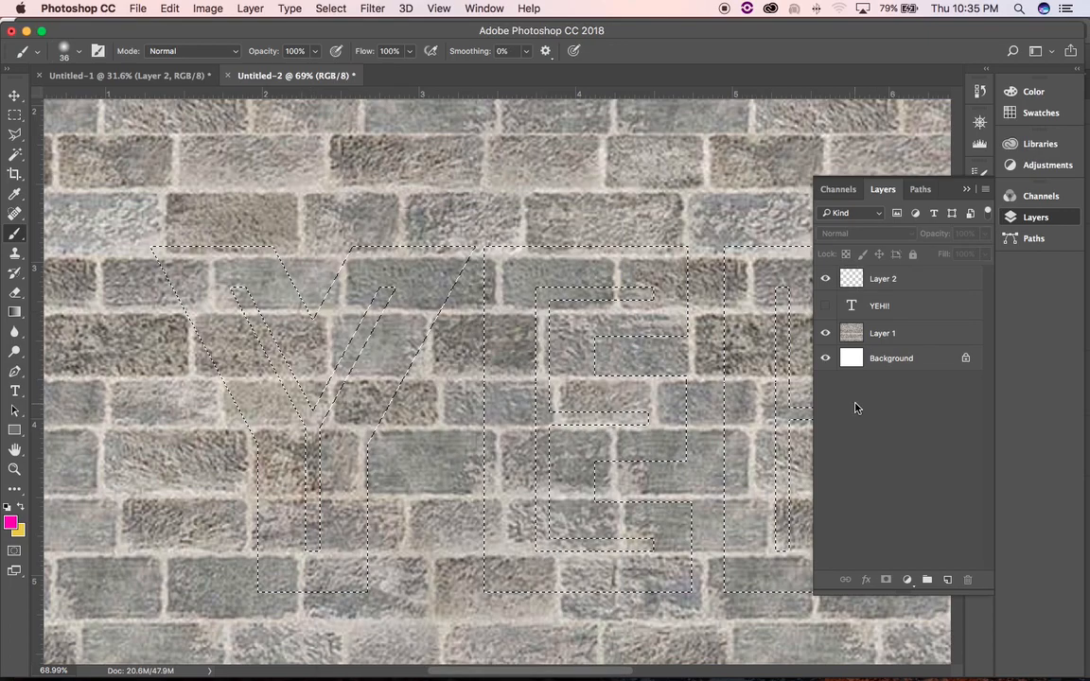
- Make Layer 2 the active layer and convert the YEHI! selection into a work path
click(899, 282)
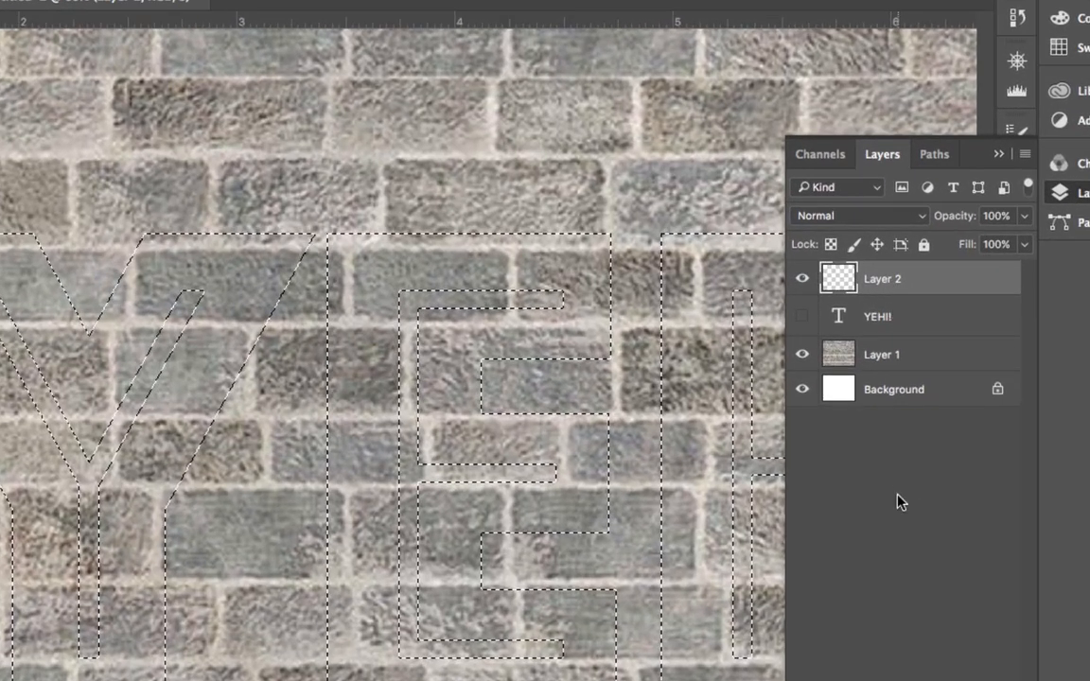
click(892, 437)
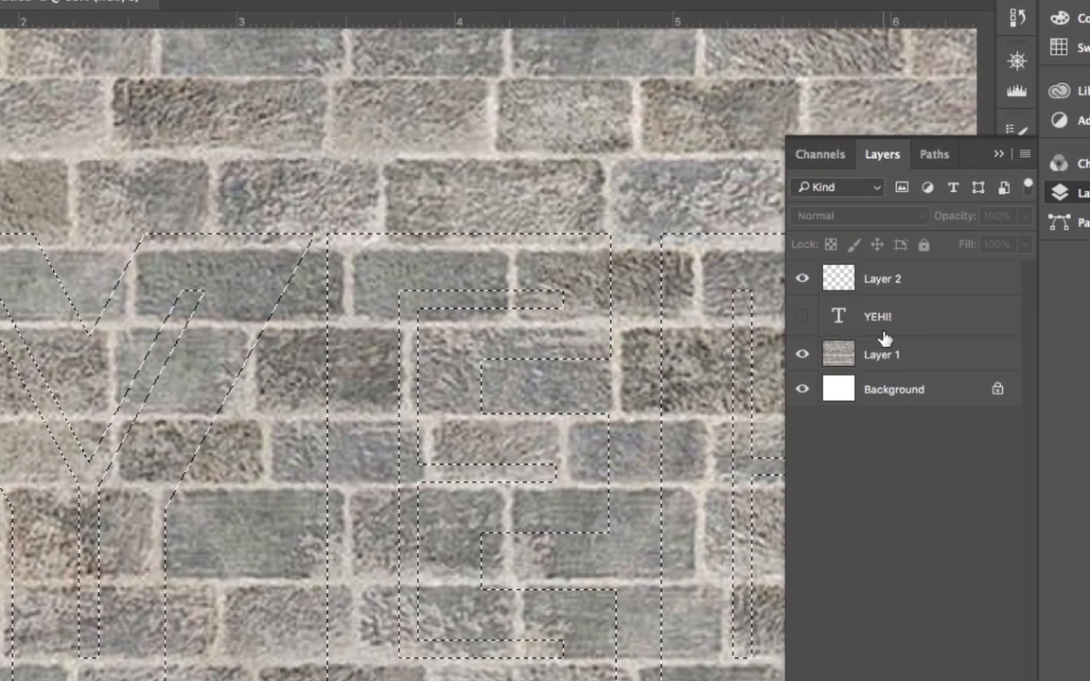
click(907, 284)
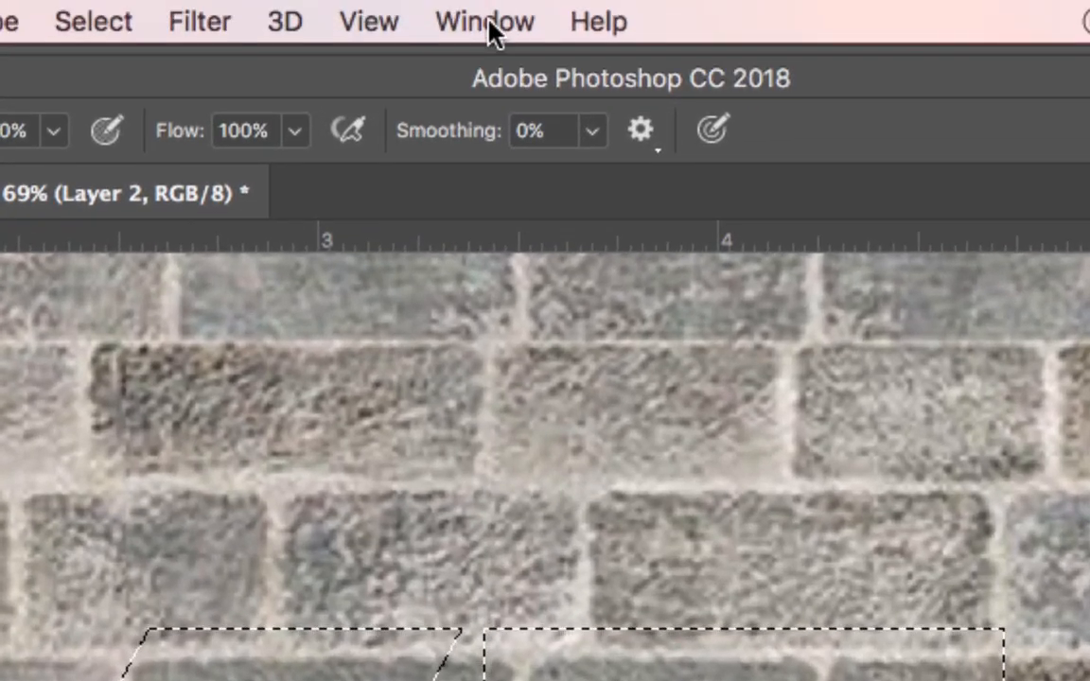
click(483, 9)
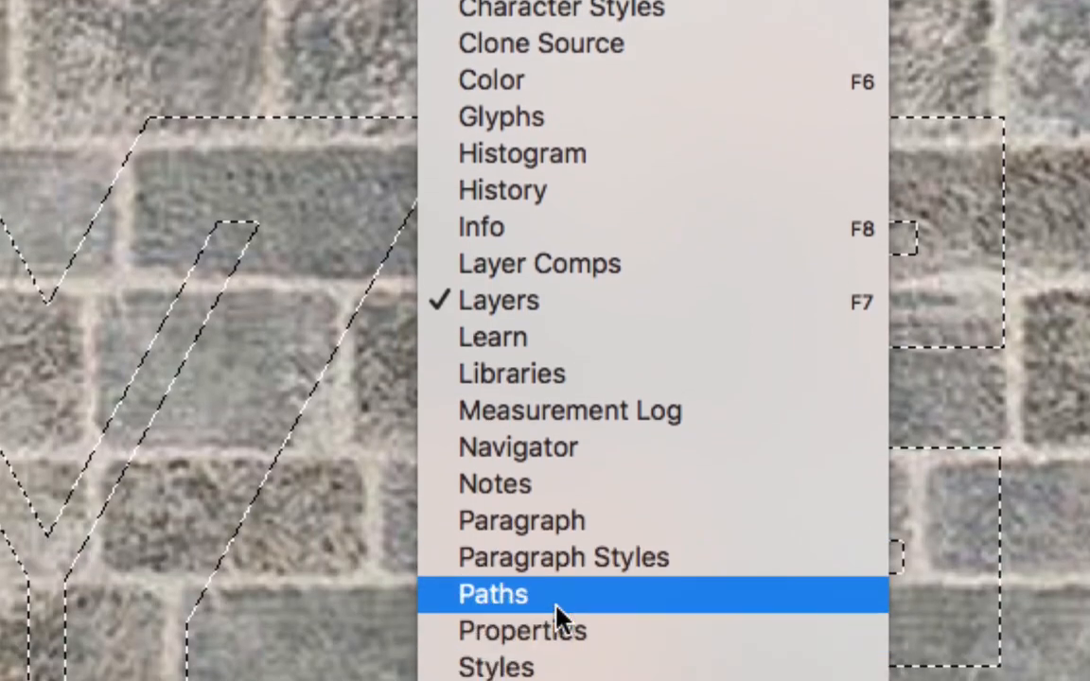
click(557, 614)
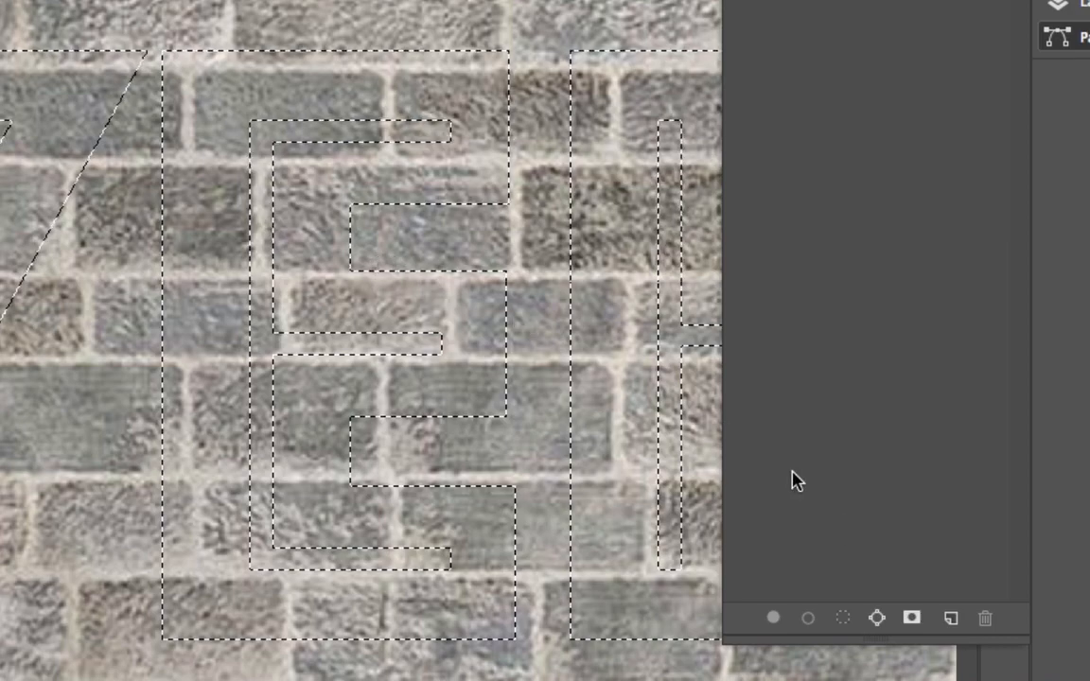
click(877, 619)
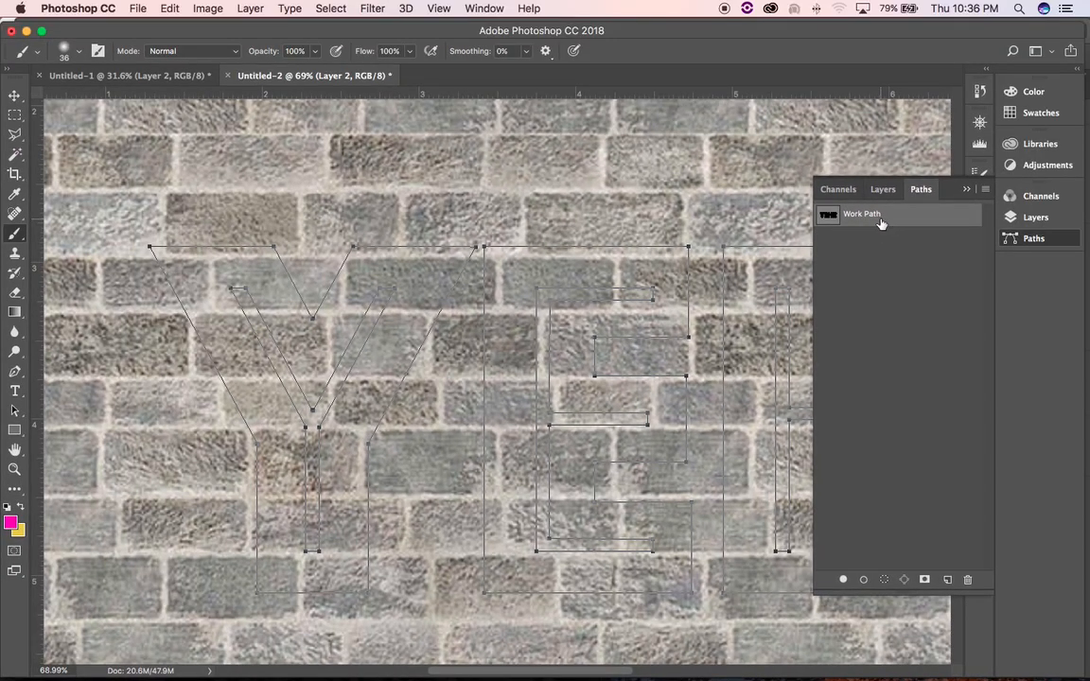
- Stroke the work path on Layer 2 with the magenta brush and deselect the path
click(882, 190)
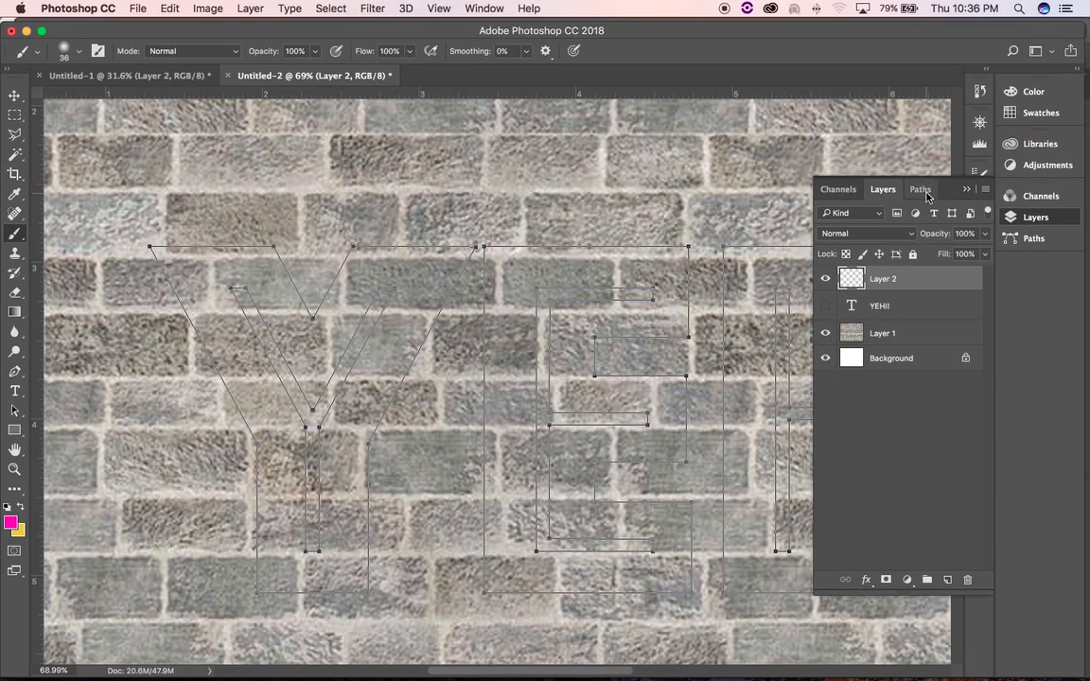
click(921, 190)
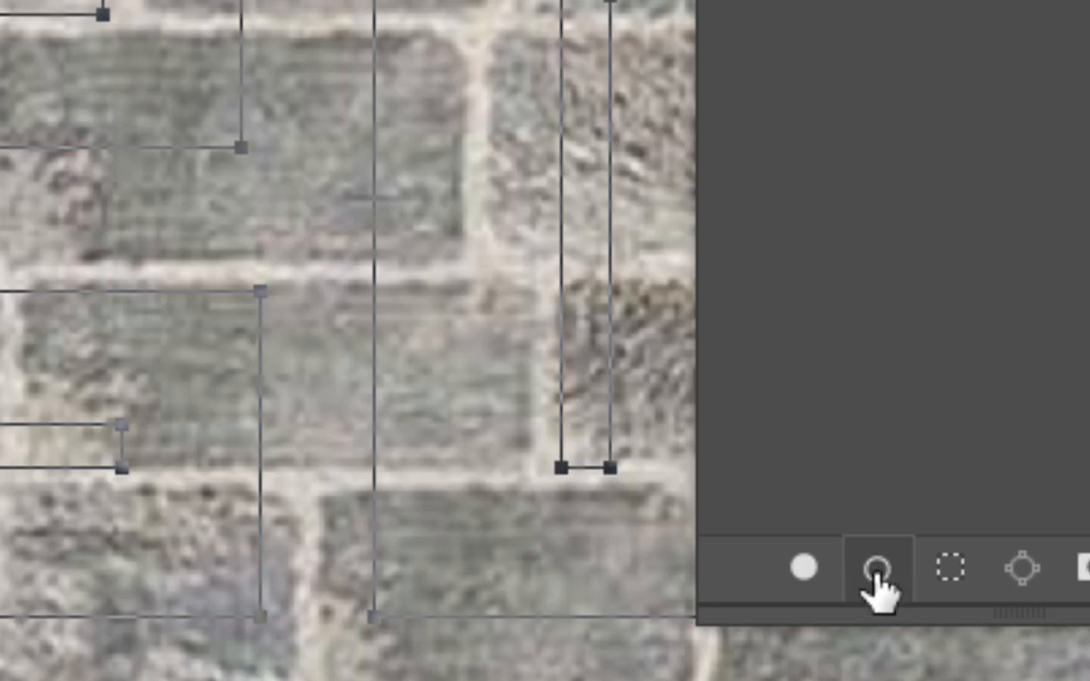
click(878, 568)
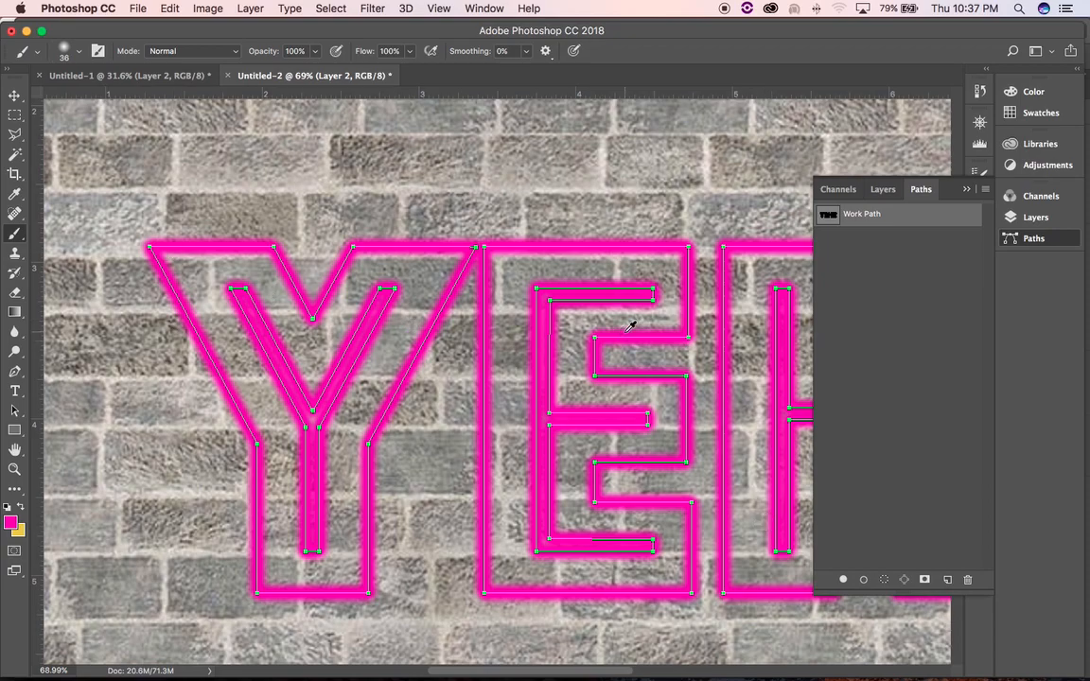
scroll(630, 325, up, 5)
scroll(630, 325, down, 6)
scroll(631, 325, up, 5)
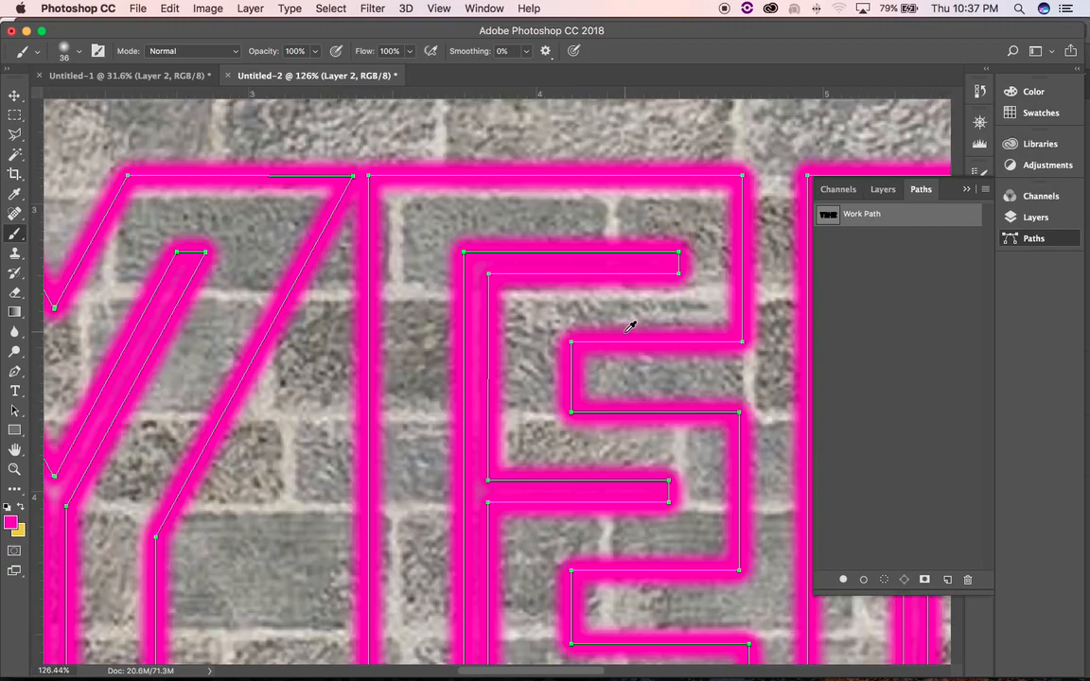
scroll(631, 325, down, 3)
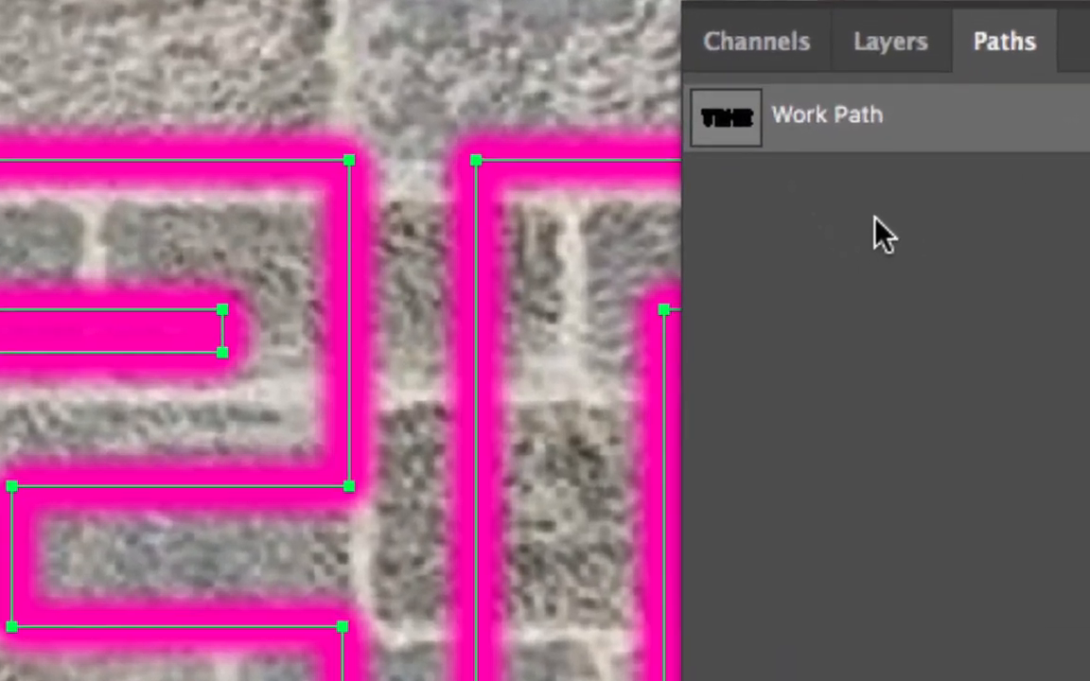
click(878, 270)
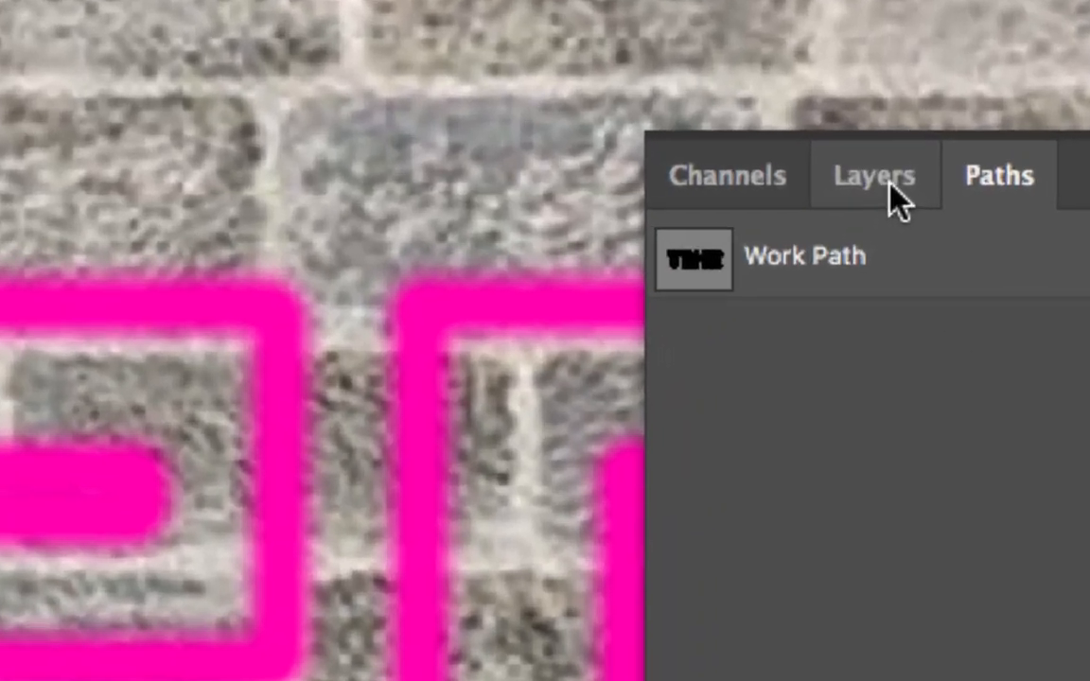
- Delete the hidden YEHI! text layer
click(883, 190)
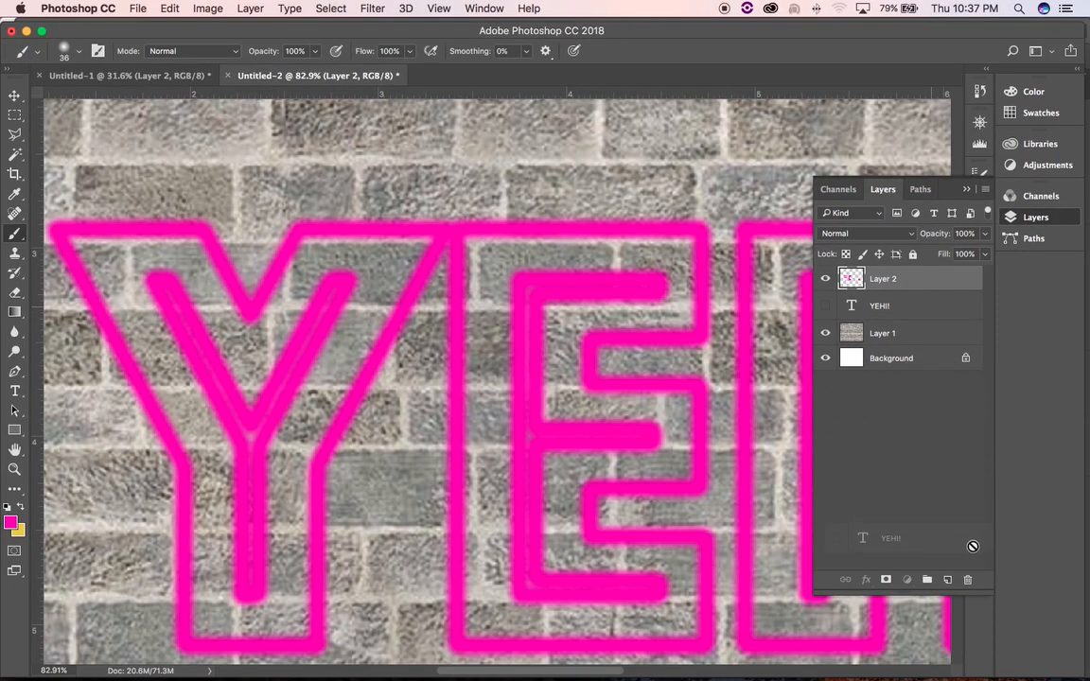
drag(970, 579, 968, 579)
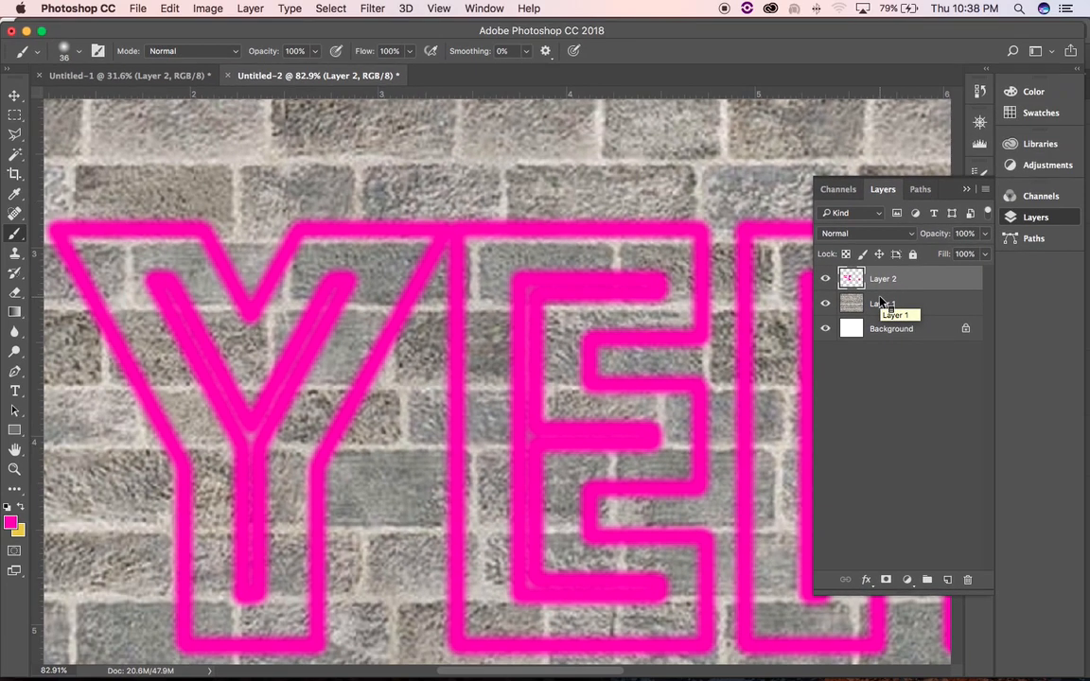
- Add a drop shadow to Layer 2's neon letter outlines with a size of 46 px and a short distance
double_click(927, 286)
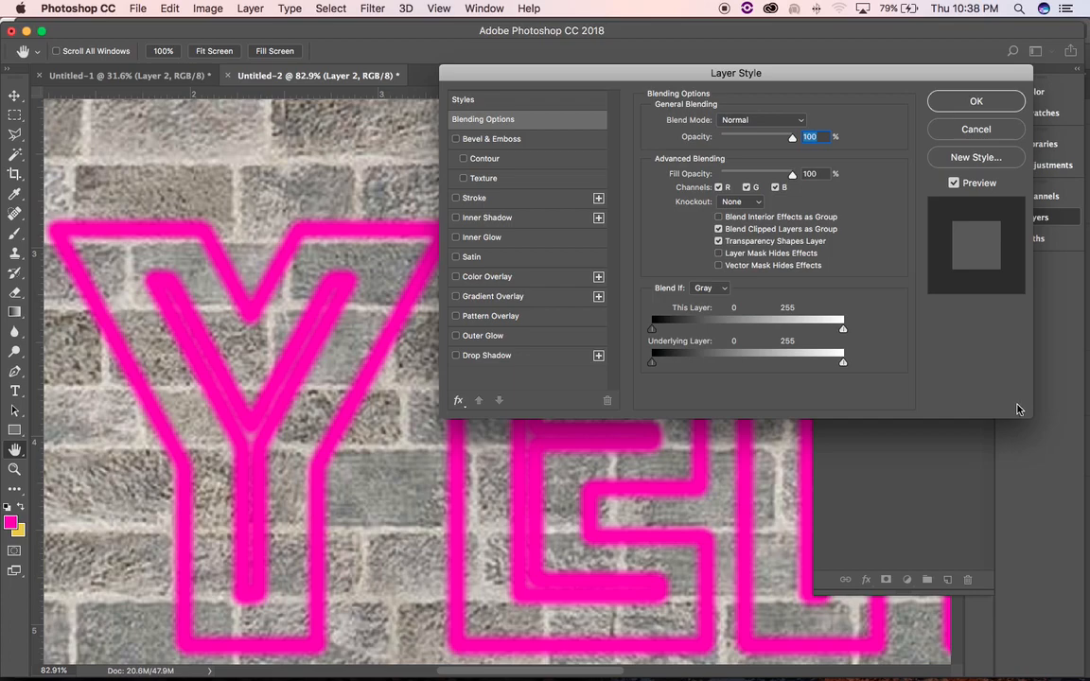
drag(538, 78, 665, 96)
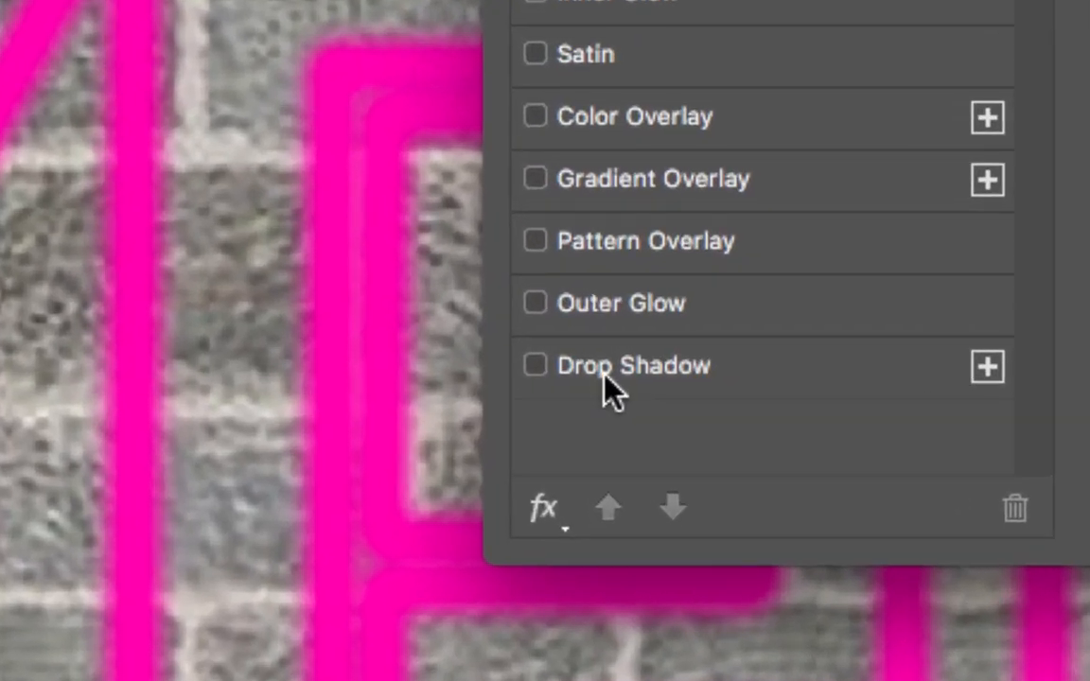
click(606, 377)
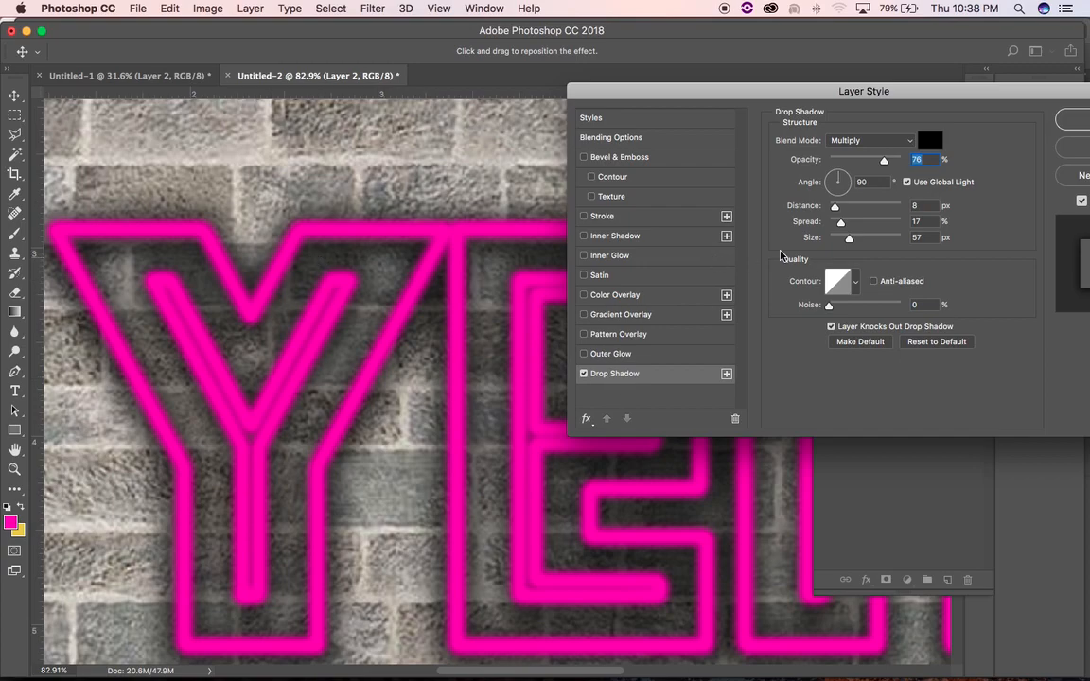
drag(849, 242, 845, 244)
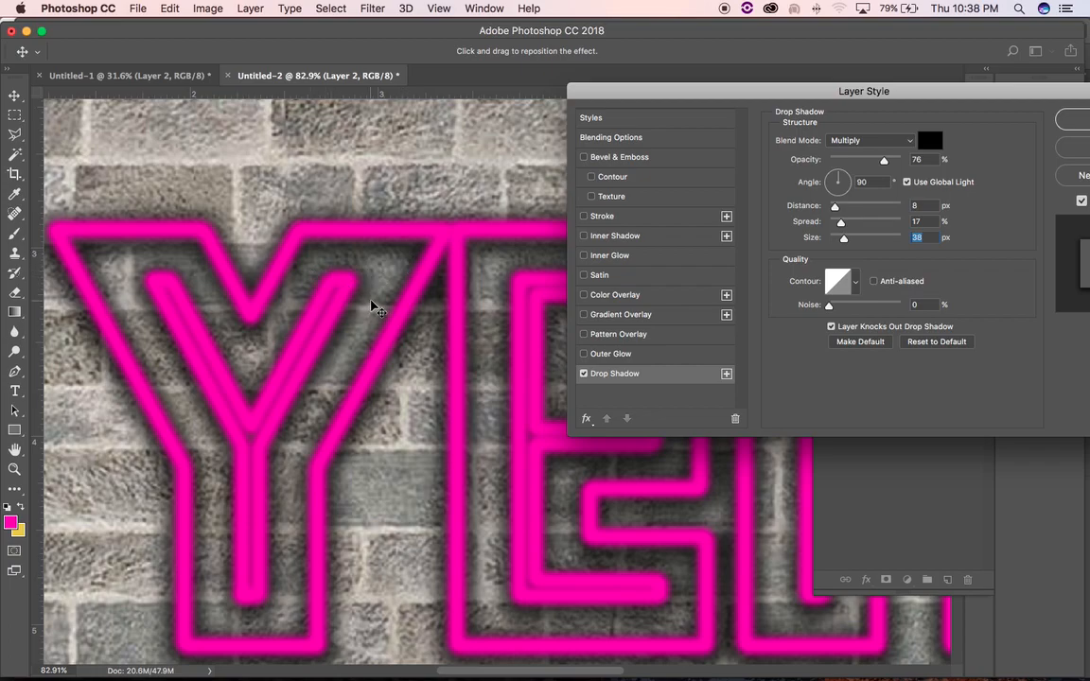
drag(844, 238, 848, 241)
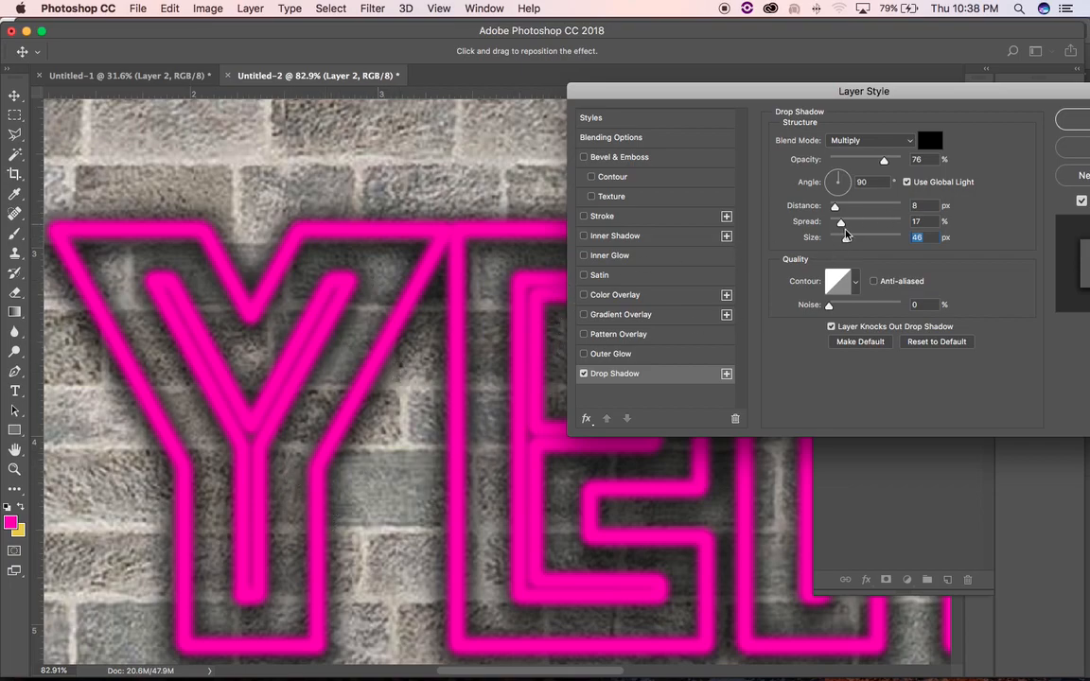
mouse_move(836, 209)
mouse_down()
mouse_move(857, 212)
mouse_move(835, 214)
mouse_up()
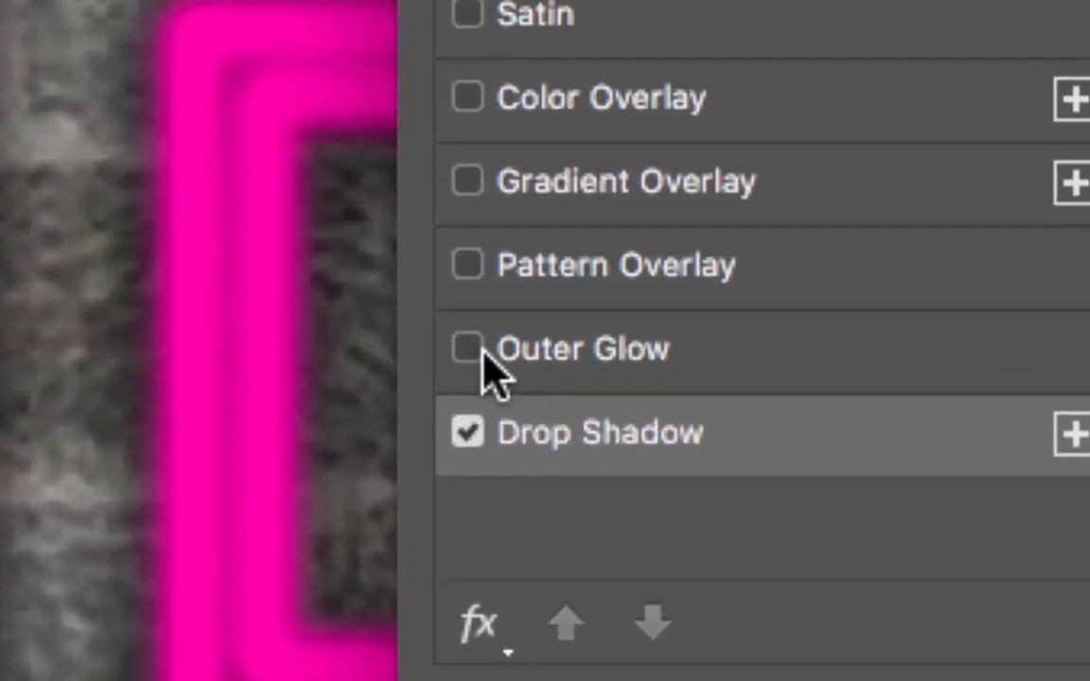
- Add an outer glow to Layer 2 in pink ff78de, with 19% spread and 46 px size
click(587, 367)
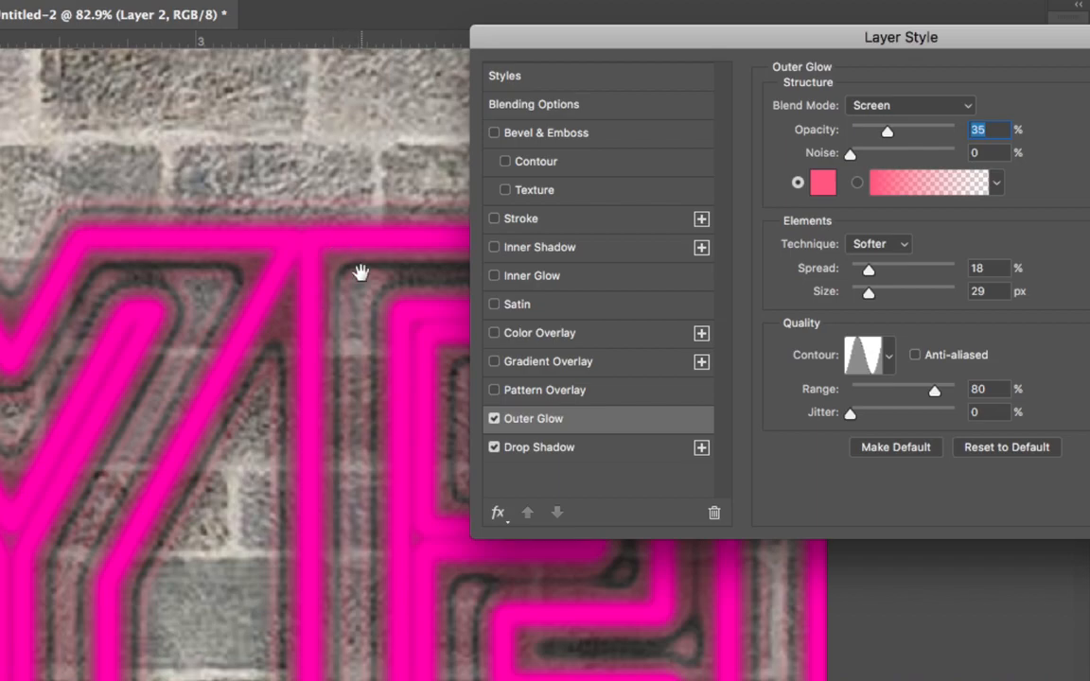
click(822, 187)
drag(407, 174, 832, 185)
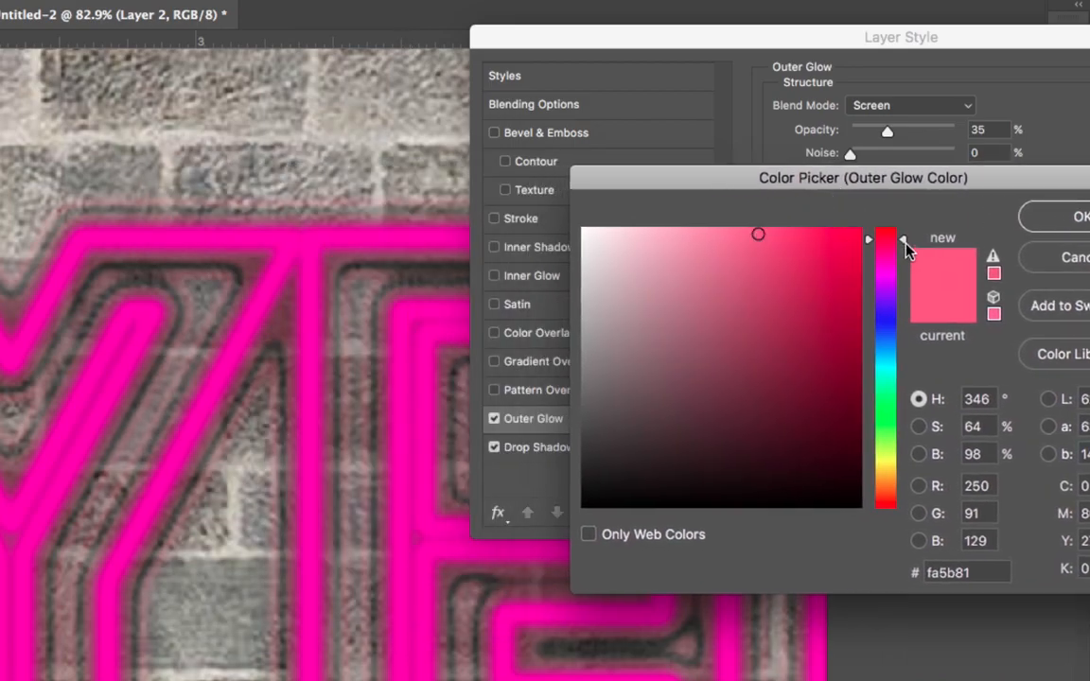
drag(904, 244, 902, 269)
drag(758, 230, 730, 227)
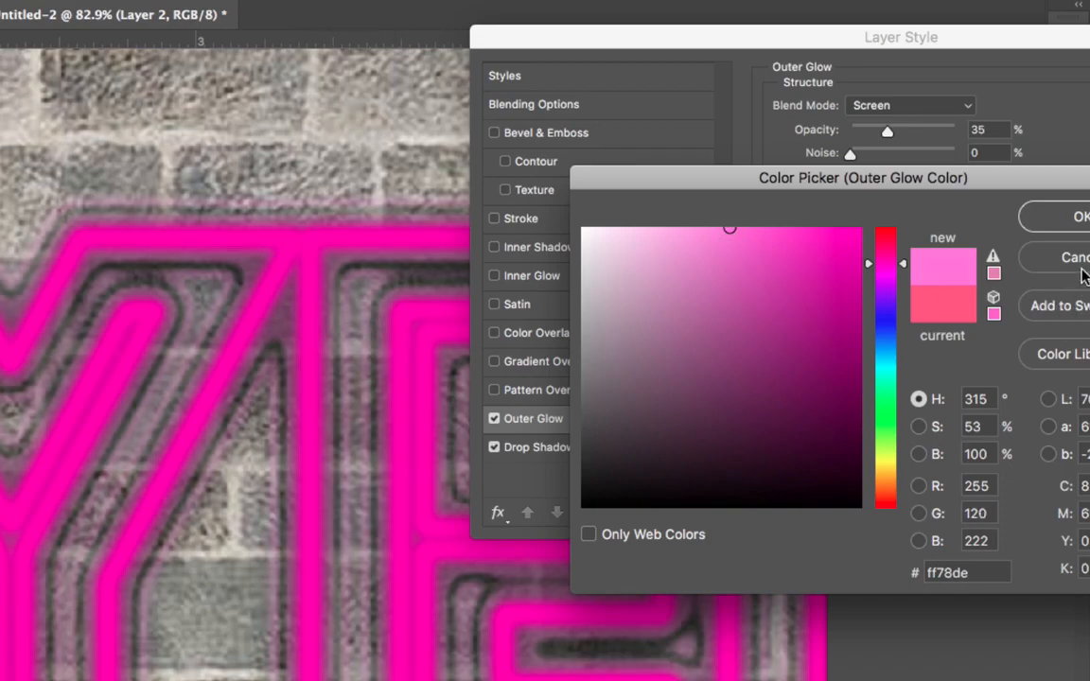
click(1050, 225)
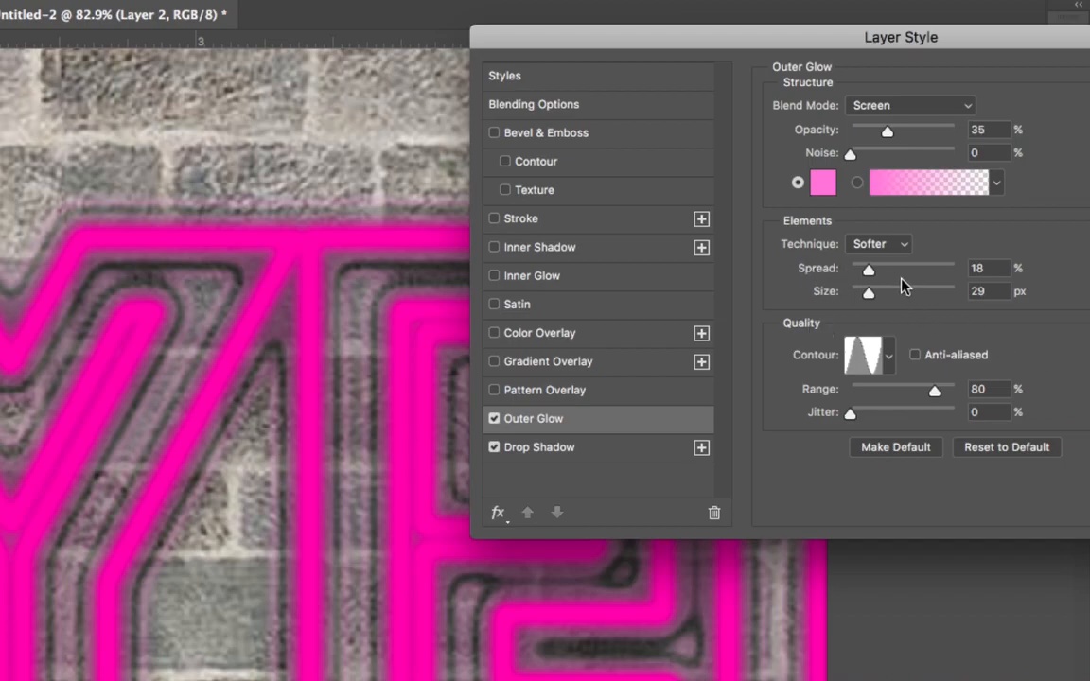
mouse_move(868, 291)
mouse_down()
mouse_move(891, 299)
mouse_move(881, 299)
mouse_move(884, 273)
mouse_move(868, 272)
mouse_up()
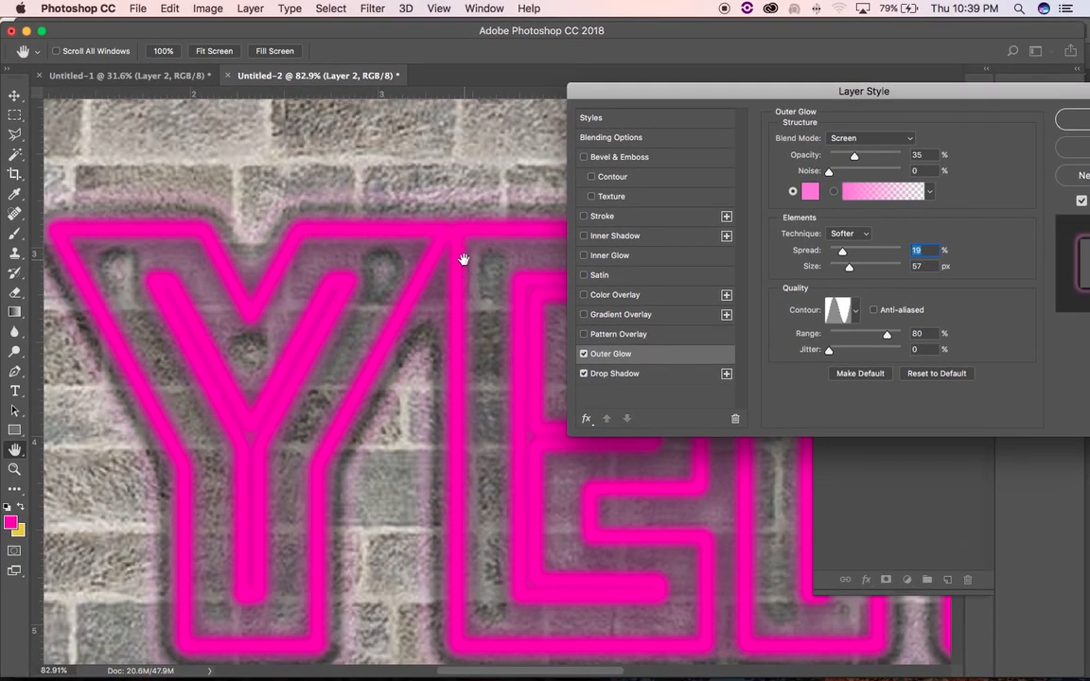
drag(850, 273, 848, 273)
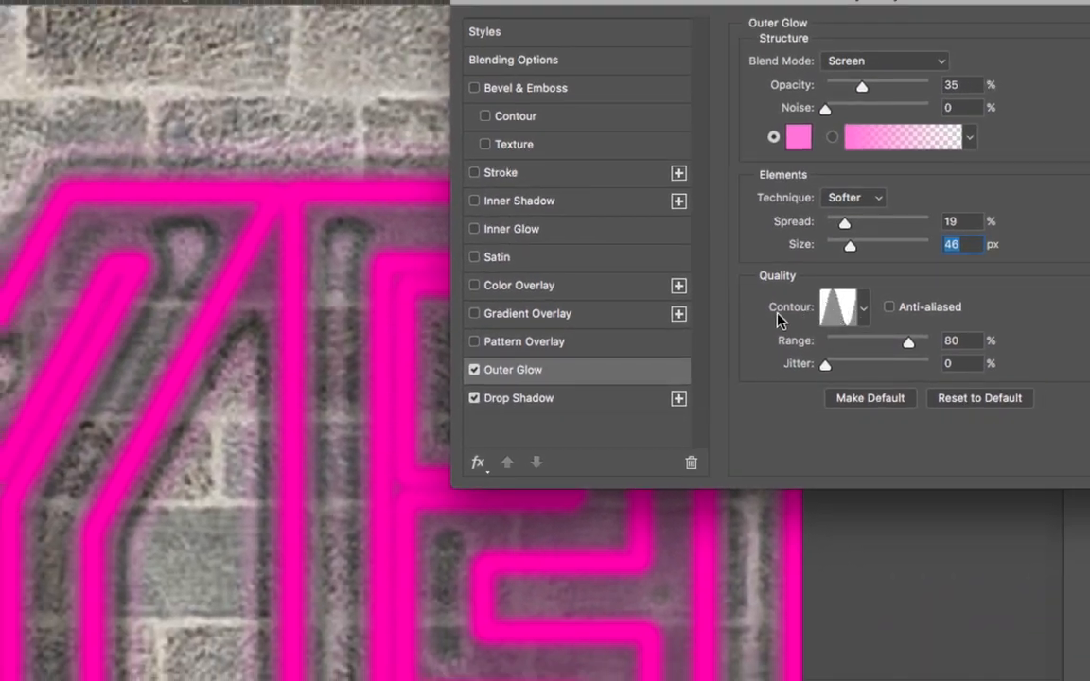
- Try several outer glow contours, choose the multi-peak ring preset, and compare the result with the drop shadow off and on
click(865, 312)
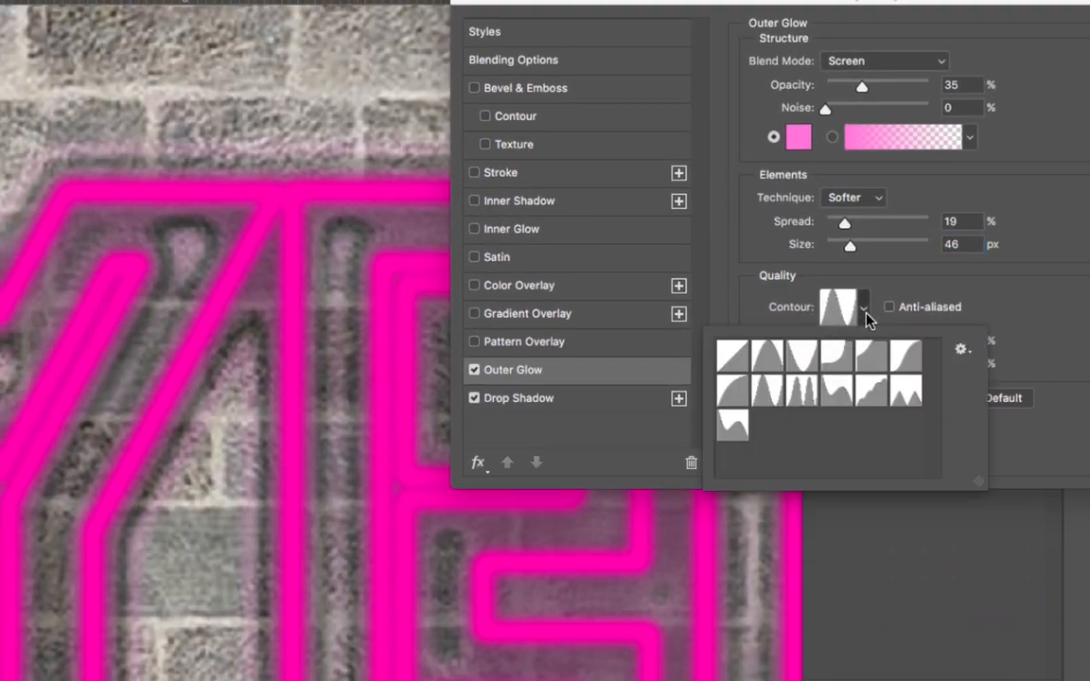
click(734, 357)
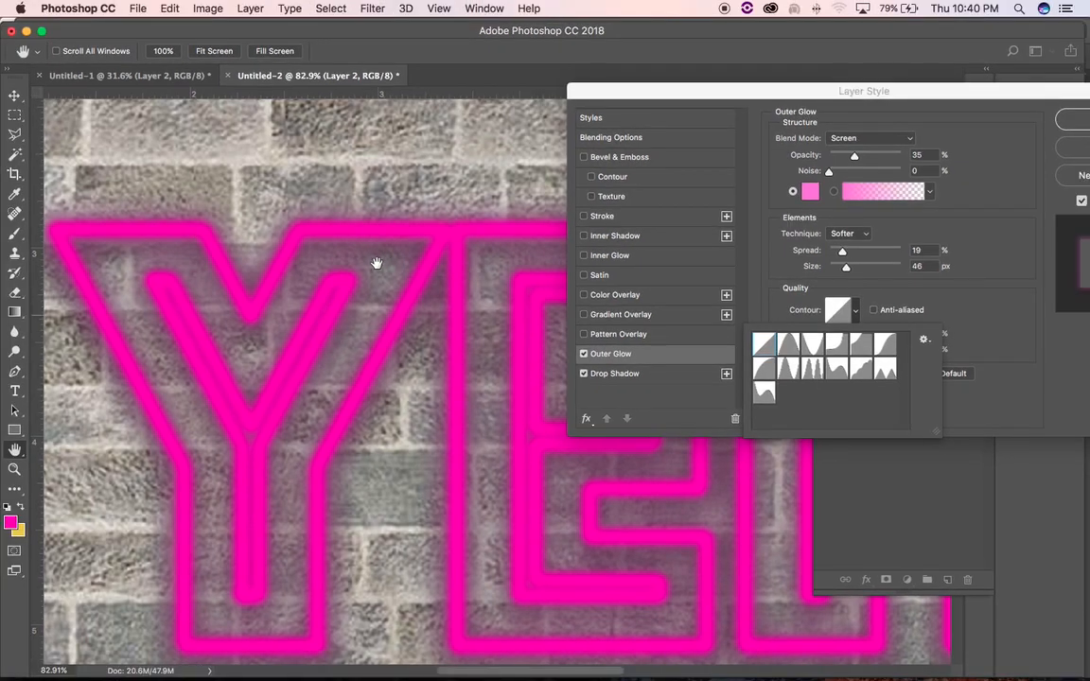
click(814, 371)
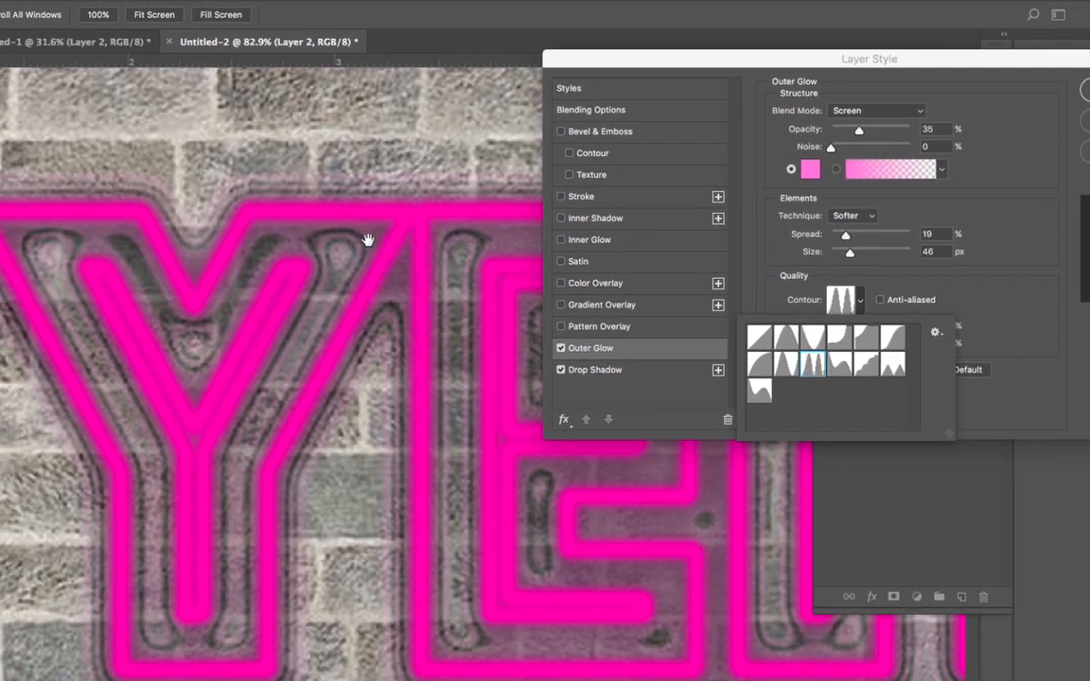
click(789, 337)
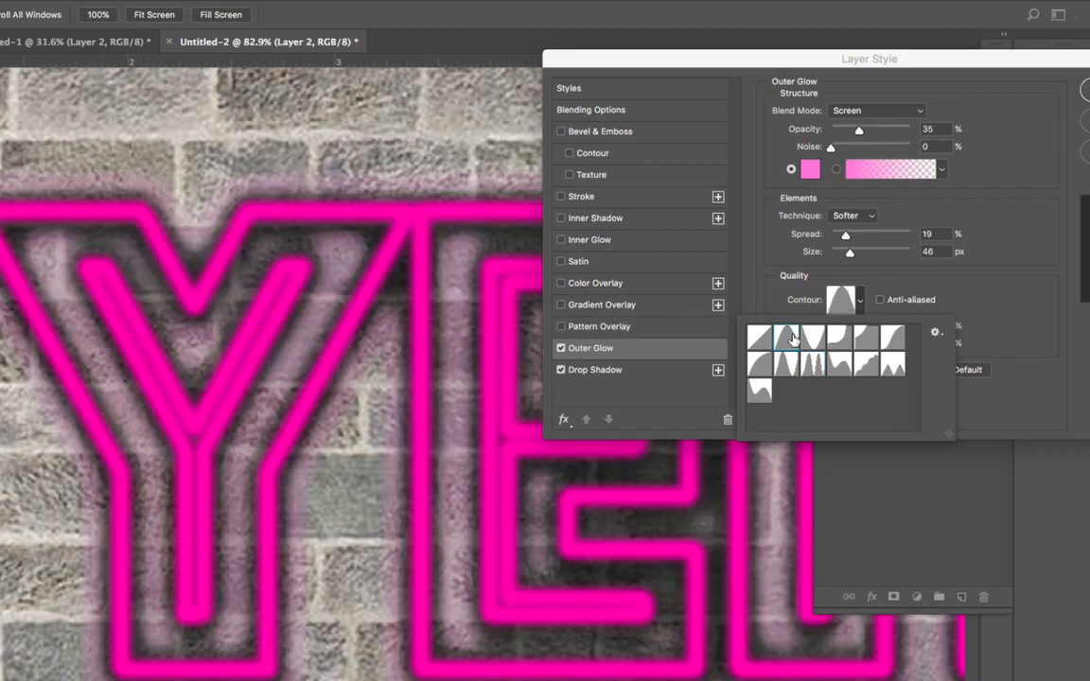
click(838, 339)
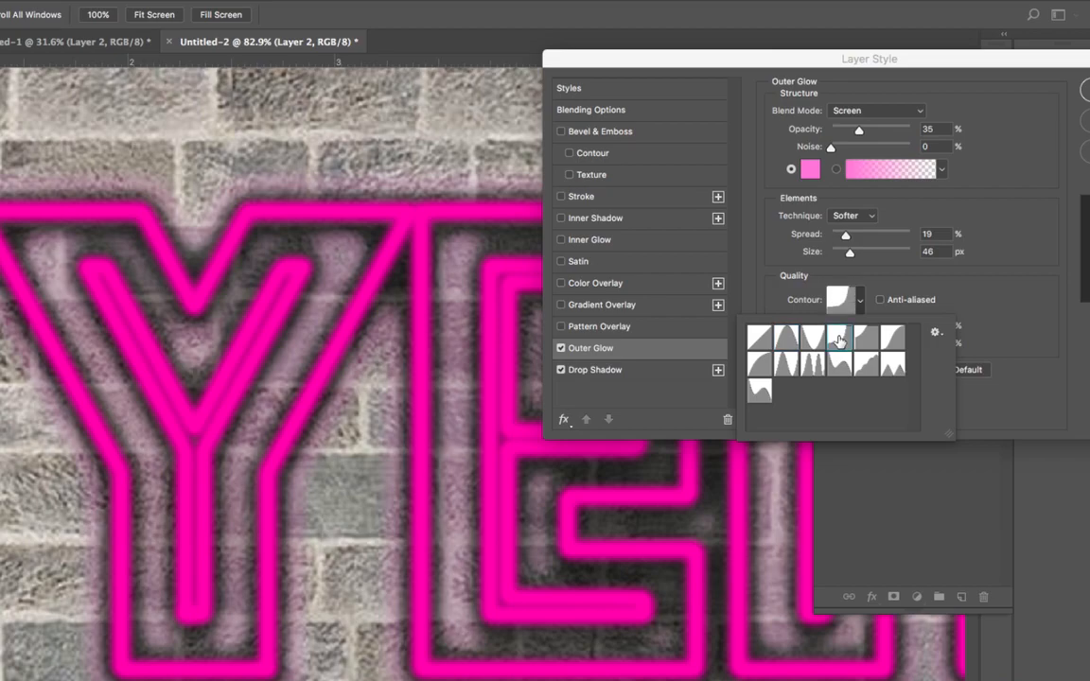
click(891, 342)
click(893, 365)
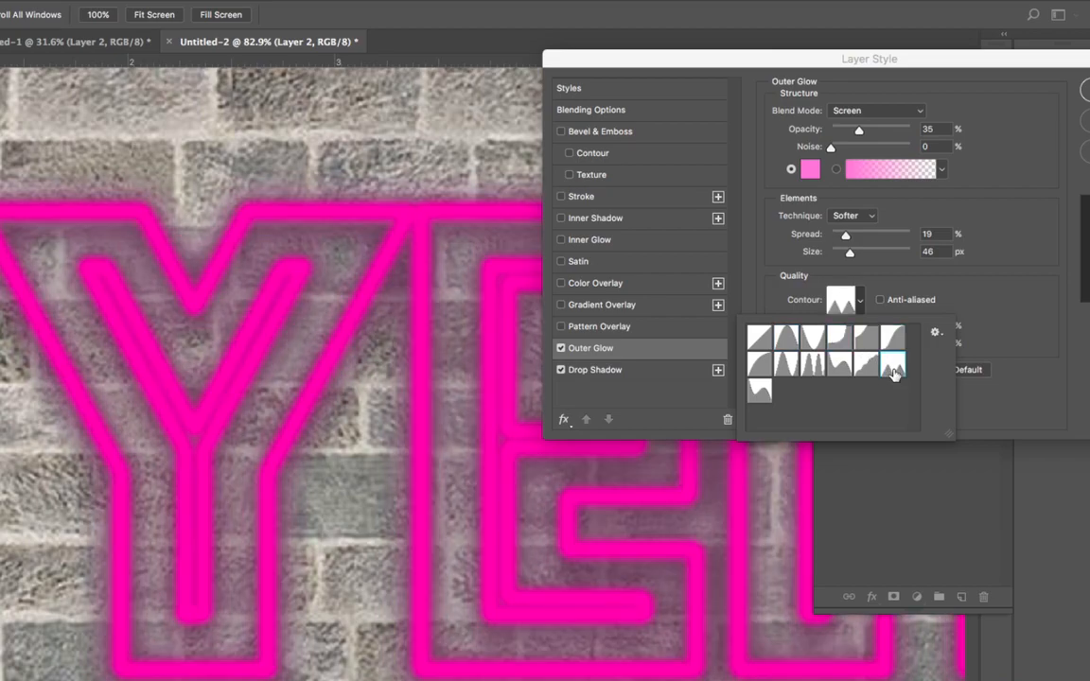
click(802, 366)
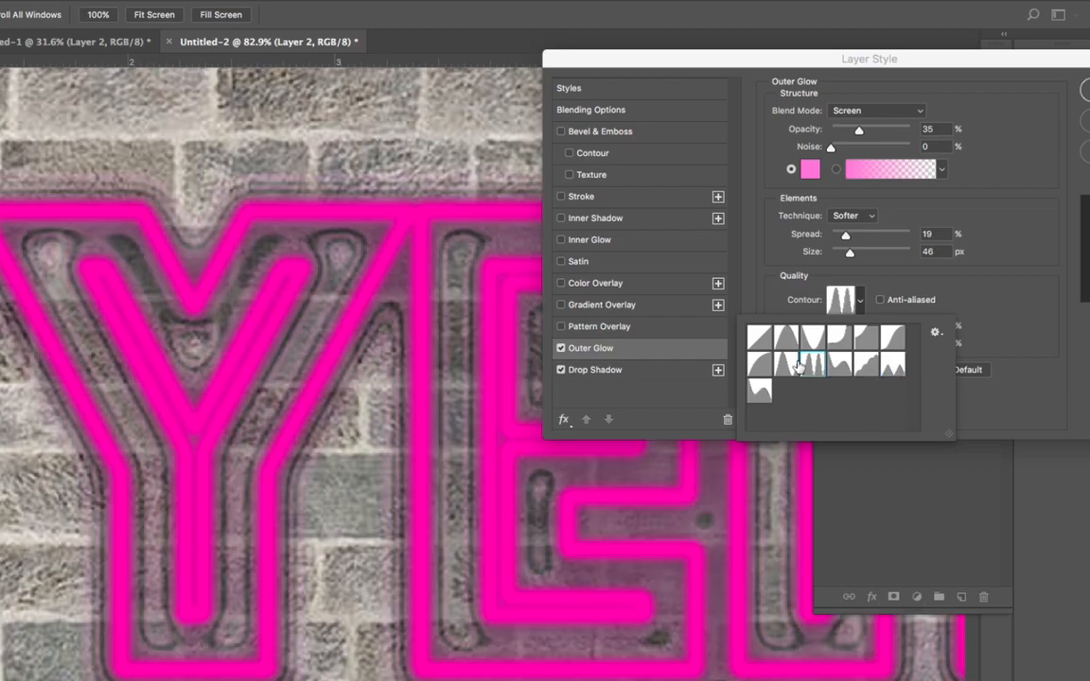
click(899, 285)
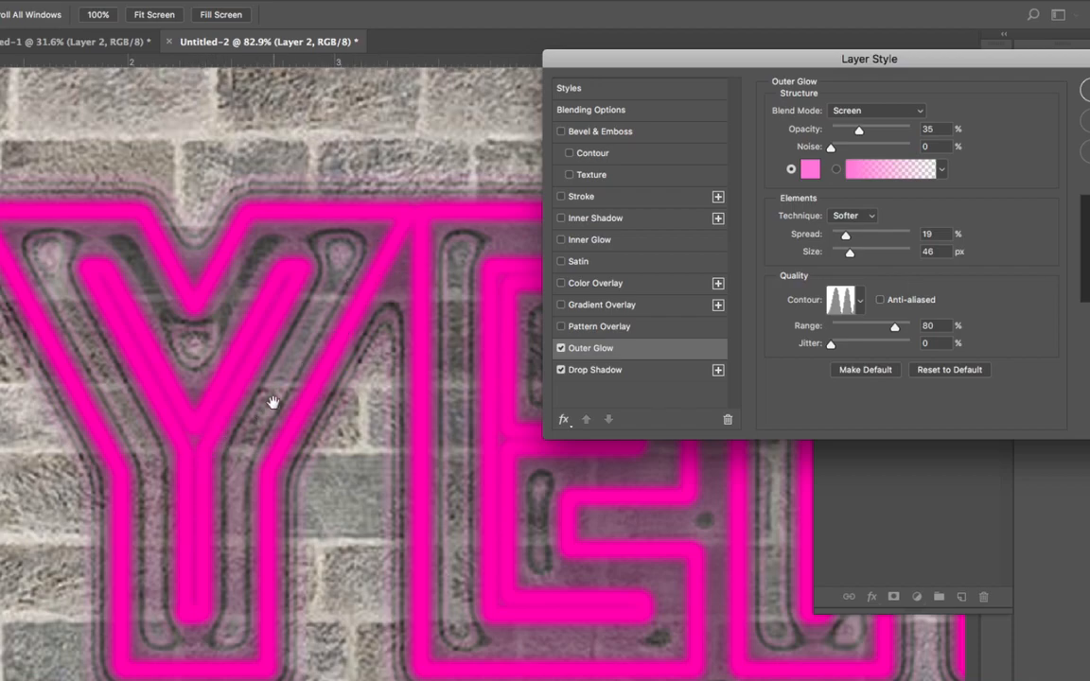
click(563, 371)
click(562, 371)
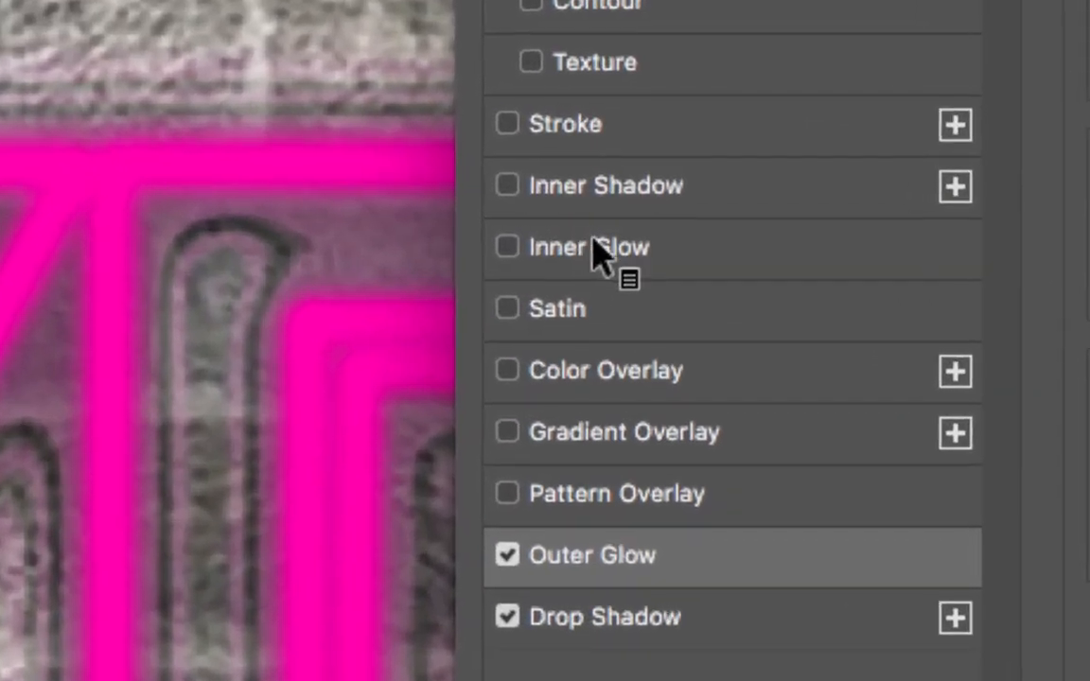
- Add an inner glow to Layer 2 and lighten its pink glow colour
click(570, 254)
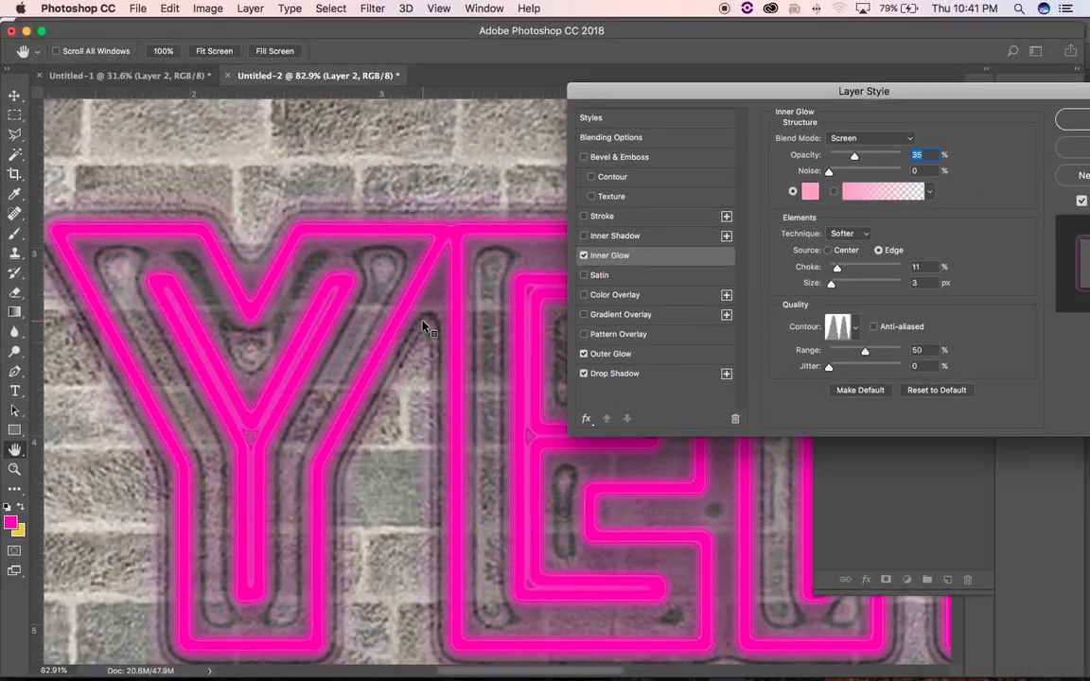
click(810, 194)
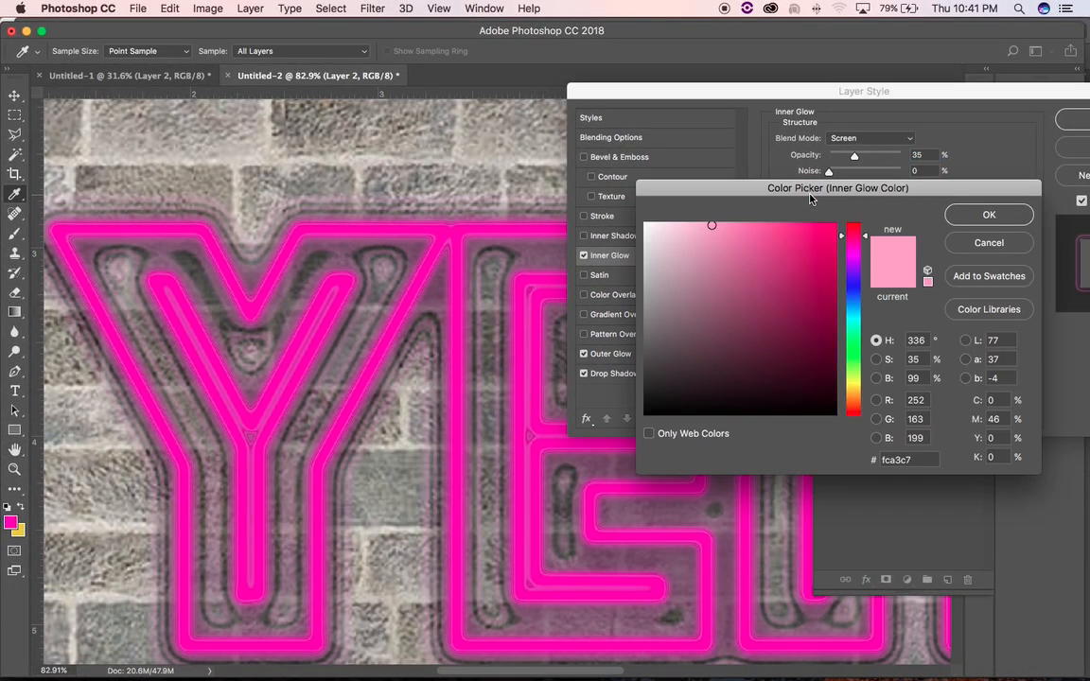
mouse_move(714, 229)
mouse_down()
mouse_move(751, 222)
mouse_move(677, 225)
mouse_move(708, 228)
mouse_move(724, 256)
mouse_move(700, 222)
mouse_up()
drag(703, 223, 697, 224)
click(984, 215)
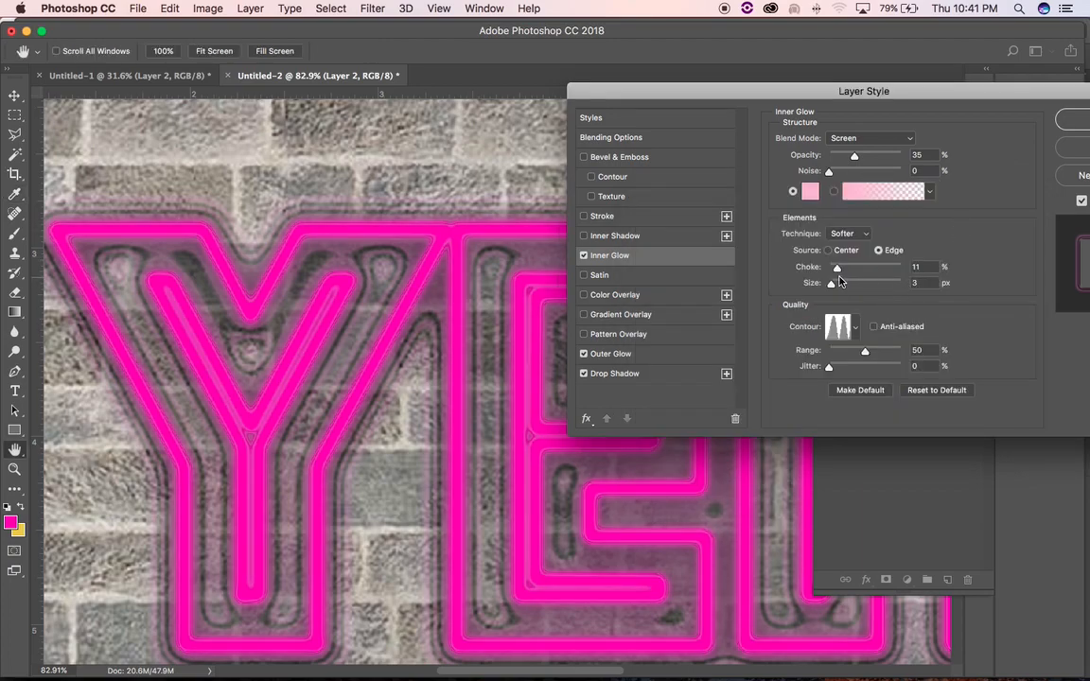
- Set the inner glow to 9% choke and 4 px size, and give it the narrow single-peak contour
scroll(362, 313, up, 10)
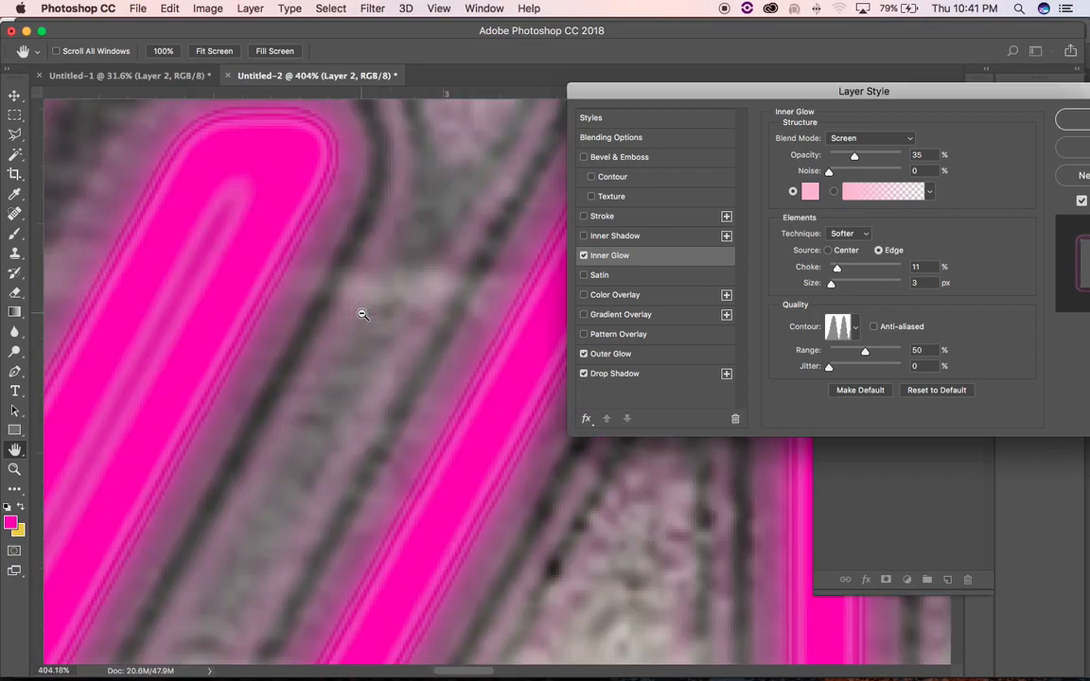
scroll(363, 313, down, 5)
scroll(327, 282, up, 3)
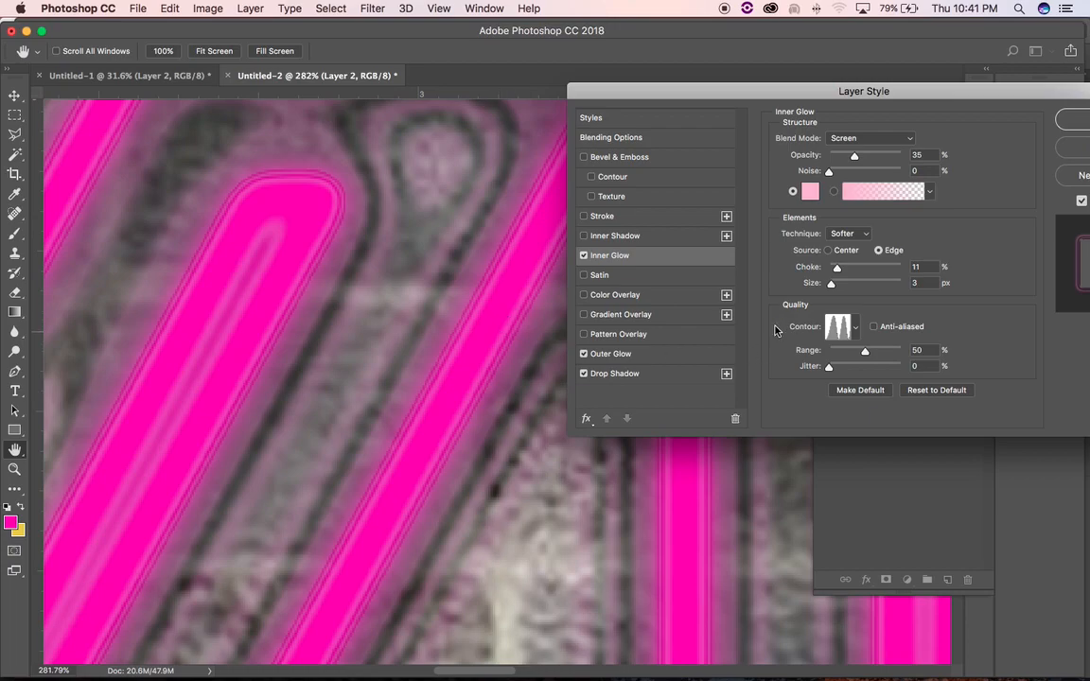
mouse_move(839, 276)
mouse_down()
mouse_move(832, 290)
mouse_move(837, 273)
mouse_up()
click(856, 327)
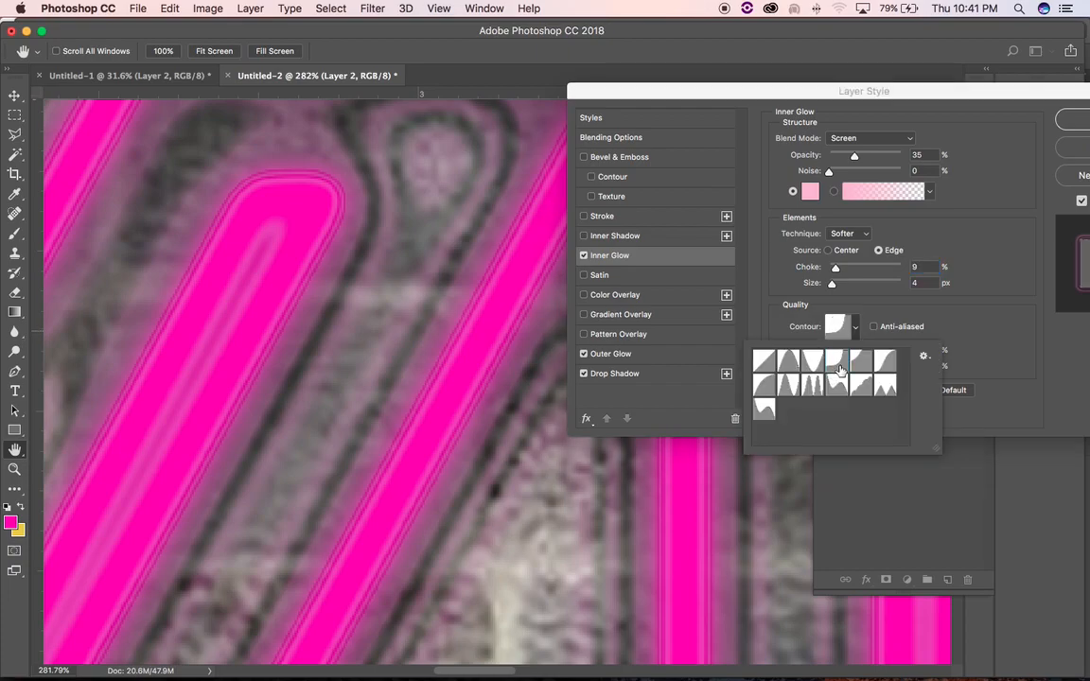
click(838, 363)
click(891, 390)
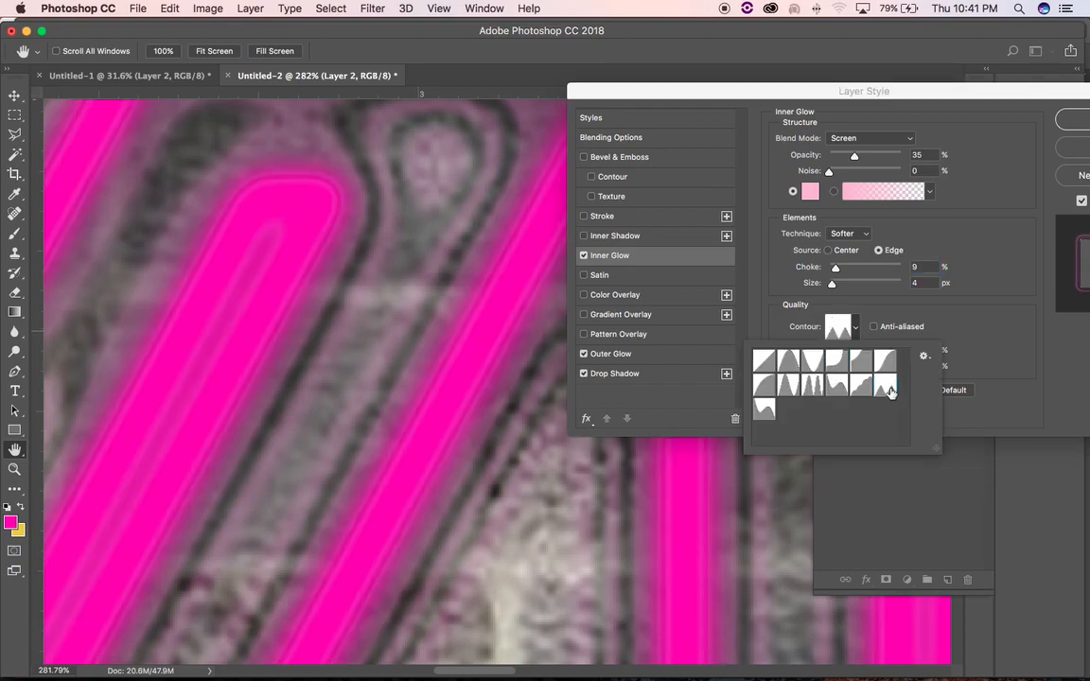
click(789, 364)
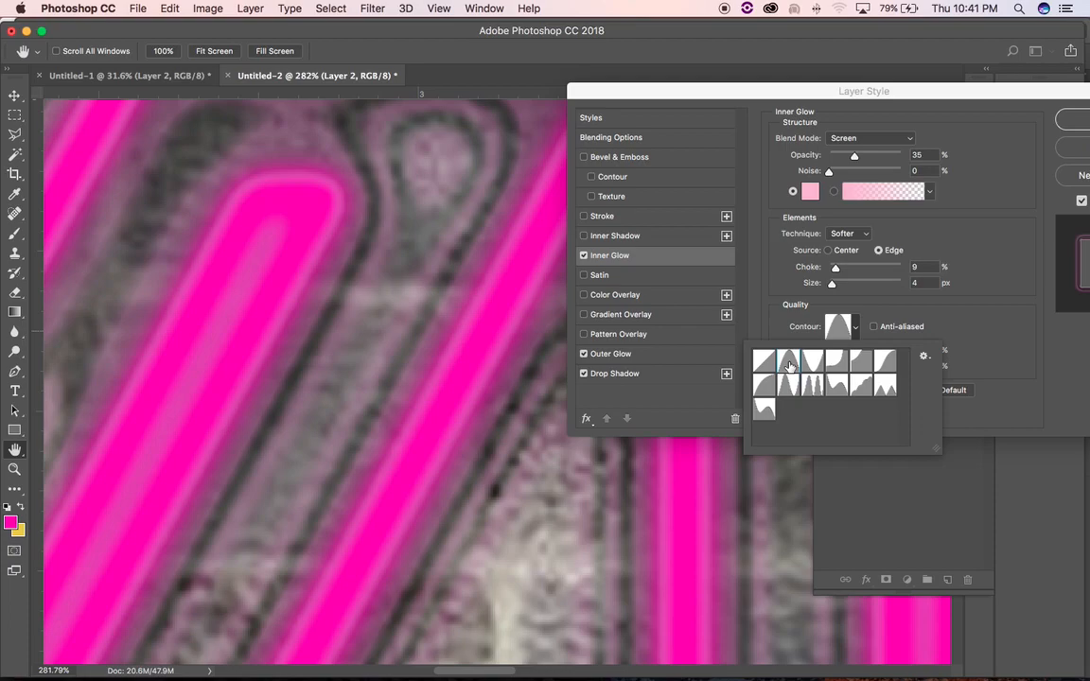
click(793, 388)
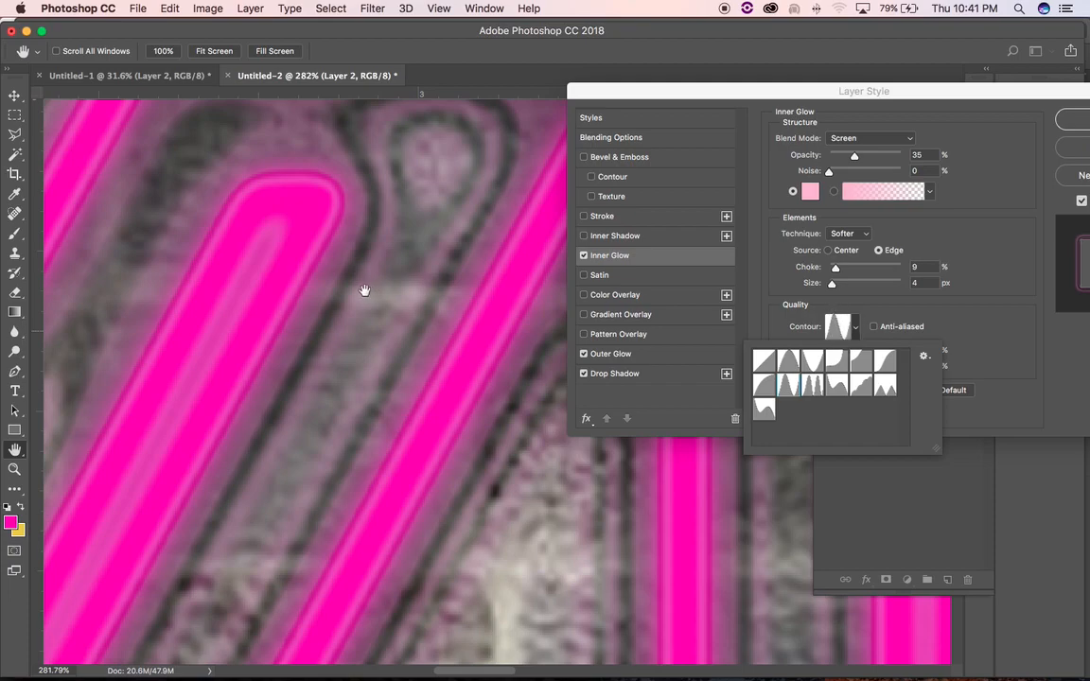
- Inspect the shadow and glow effects across the whole YEHI! sign, and apply the layer style to Layer 2
scroll(365, 291, up, 3)
scroll(365, 293, down, 15)
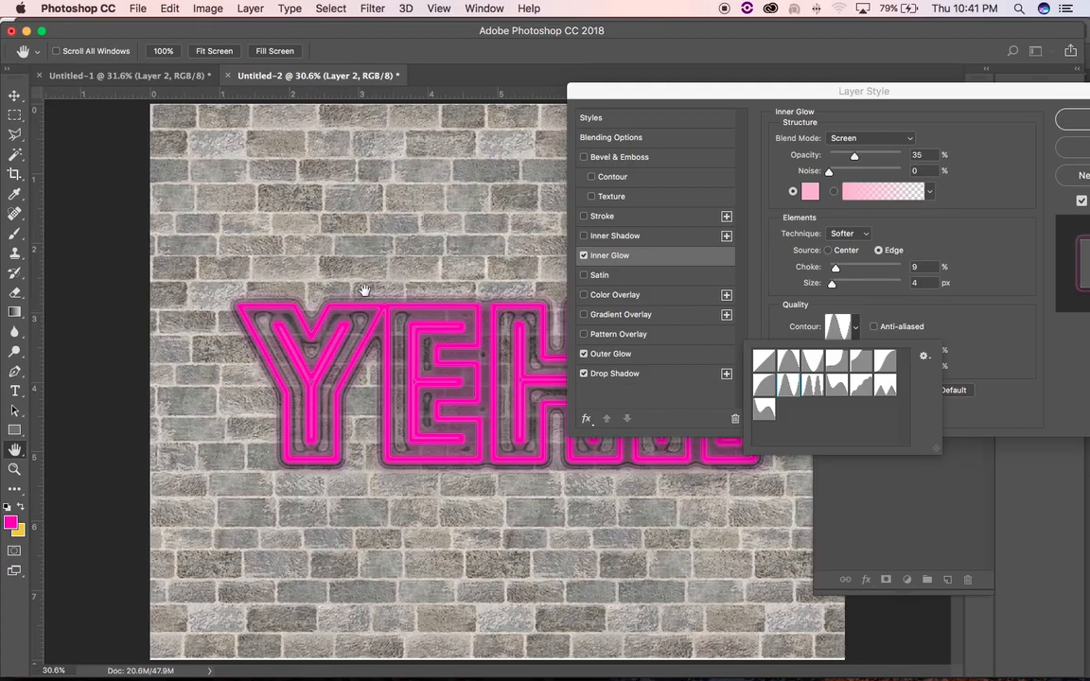
scroll(366, 295, up, 5)
scroll(427, 336, right, 5)
scroll(427, 336, right, 3)
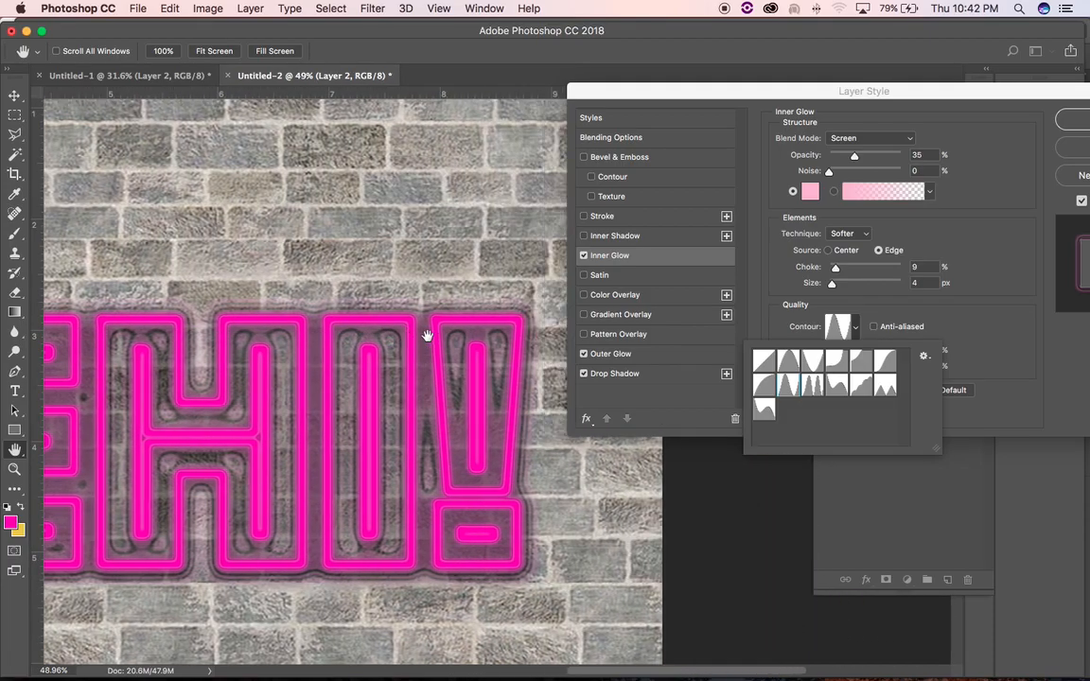
scroll(427, 336, left, 5)
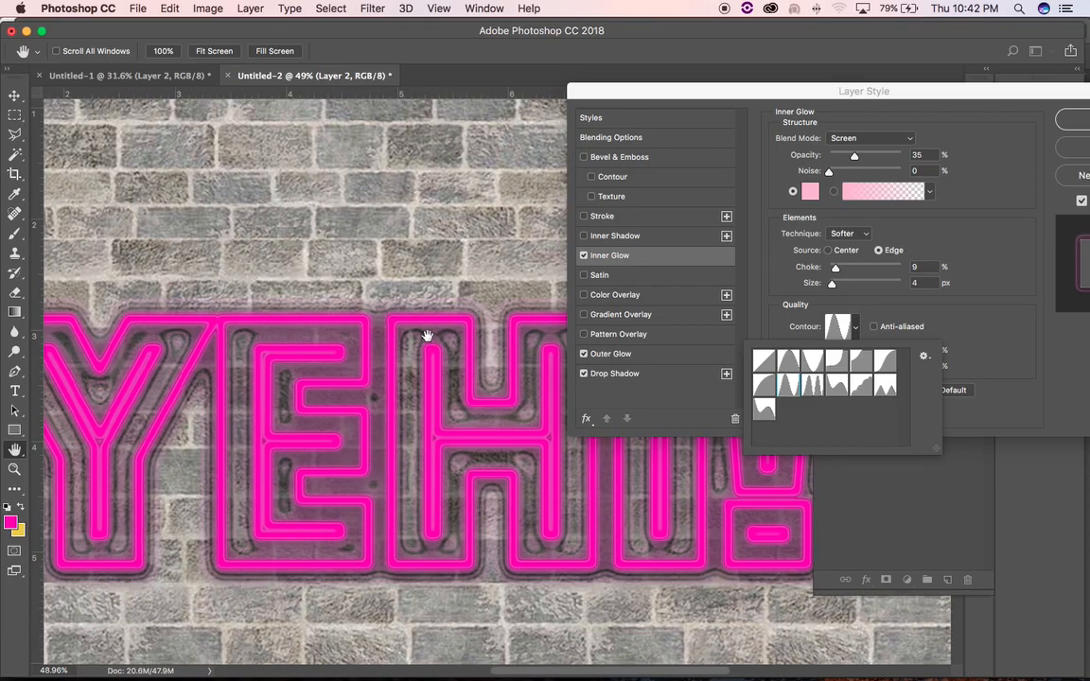
scroll(427, 336, up, 1)
scroll(426, 339, down, 3)
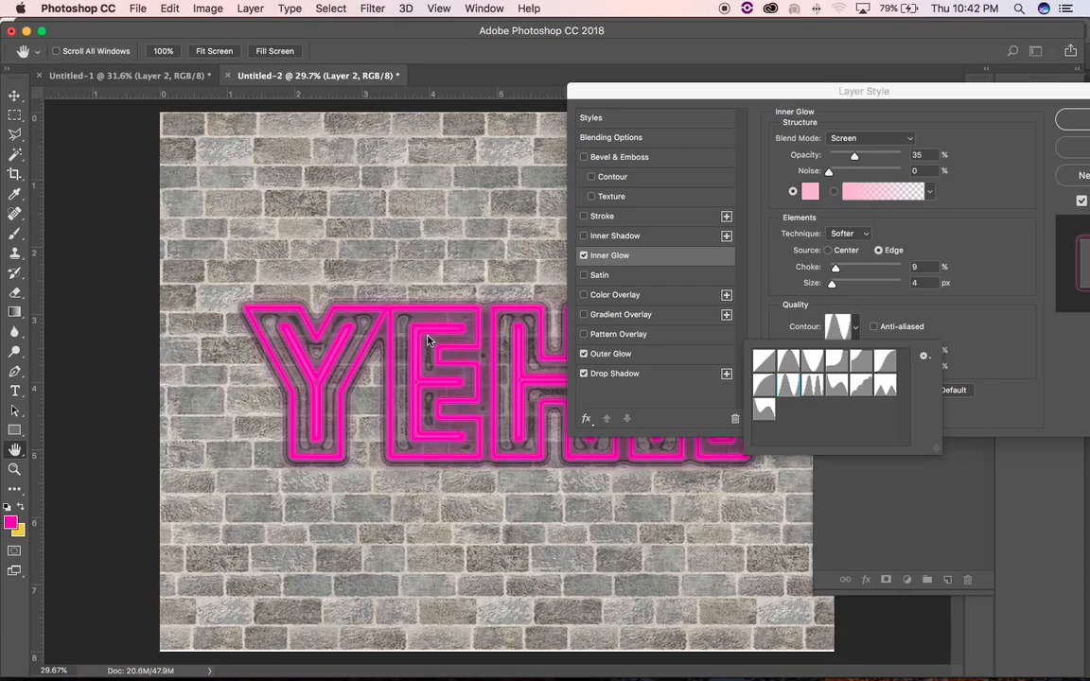
drag(992, 106, 831, 96)
click(966, 131)
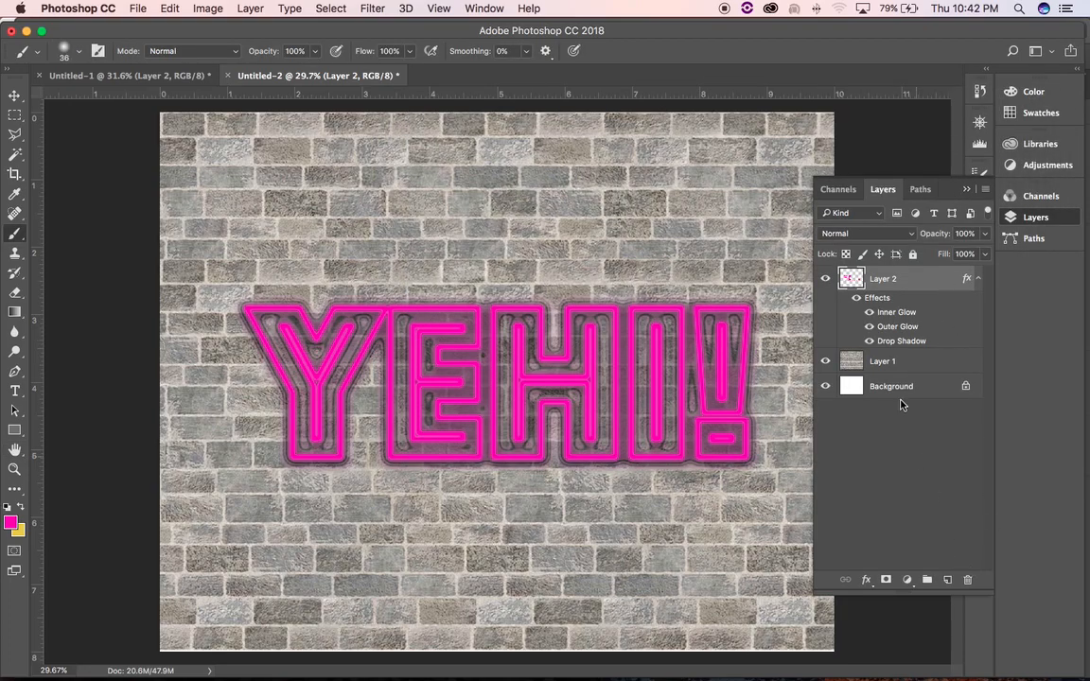
- Add a new layer between the Layer 2 lettering and the Layer 1 brick wall, and activate the Gradient tool
click(947, 579)
drag(899, 386, 894, 361)
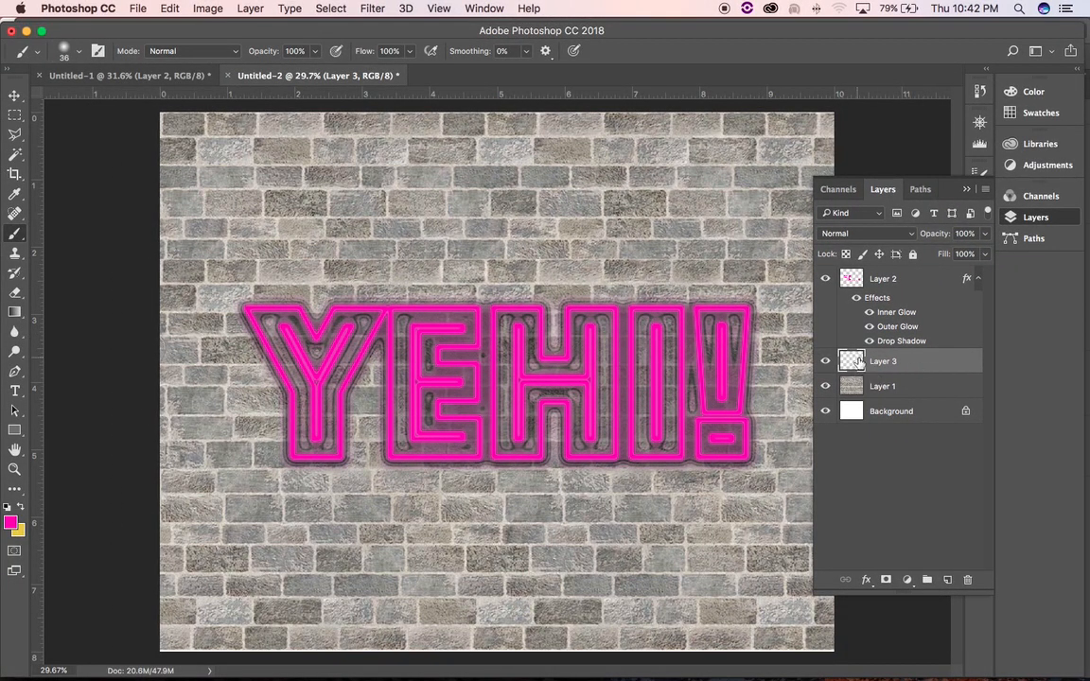
click(14, 312)
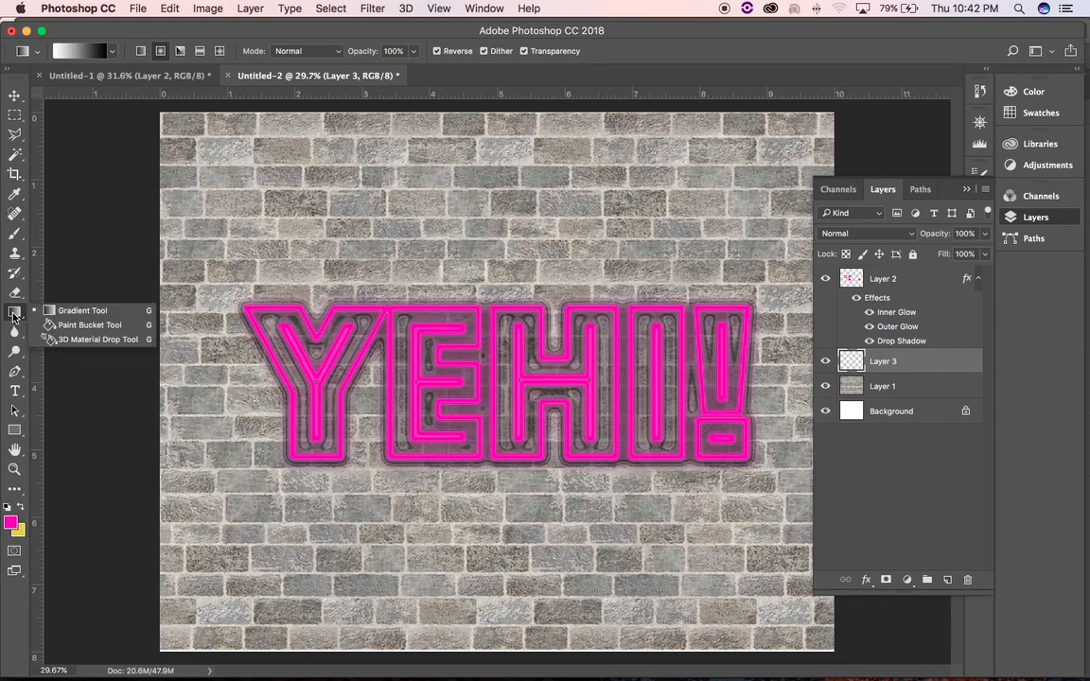
click(71, 326)
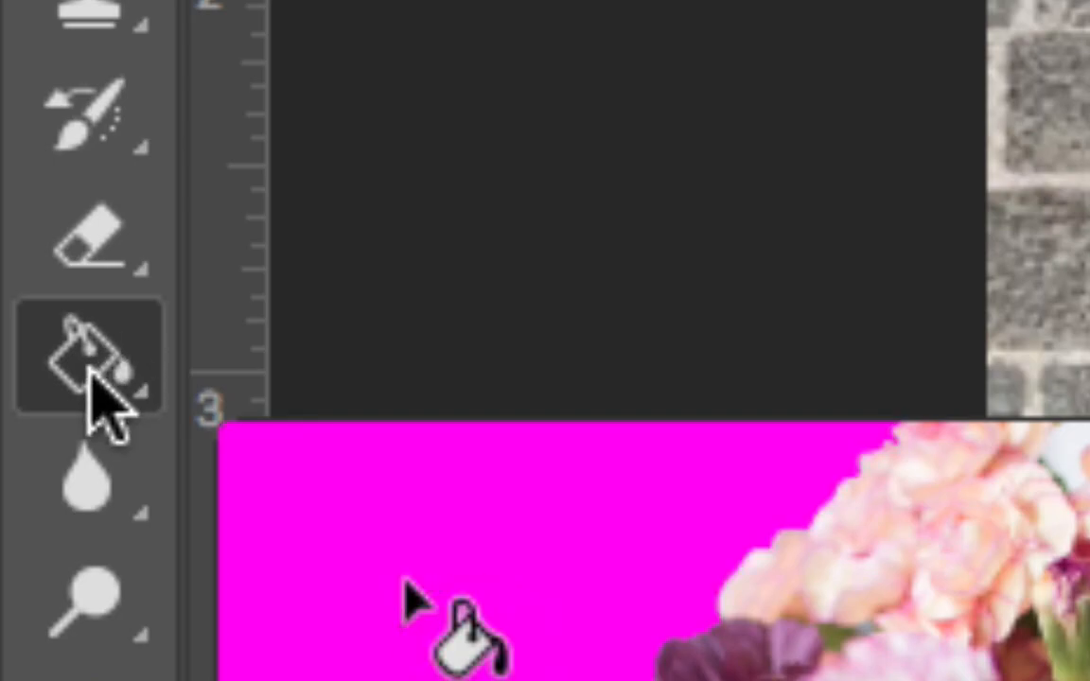
click(91, 371)
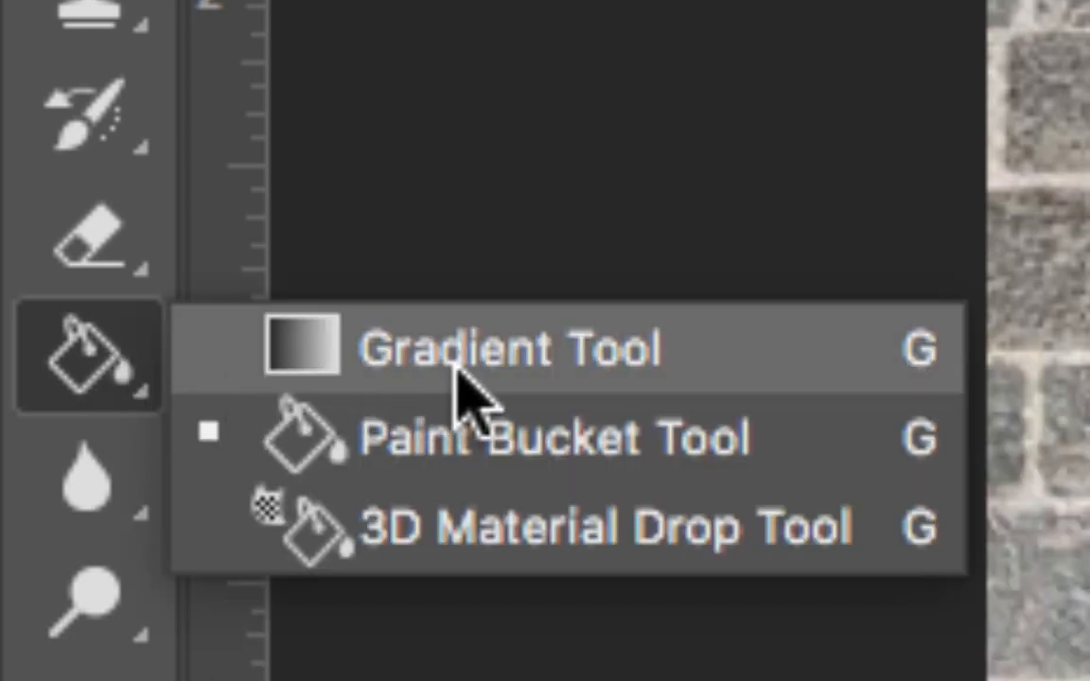
click(461, 371)
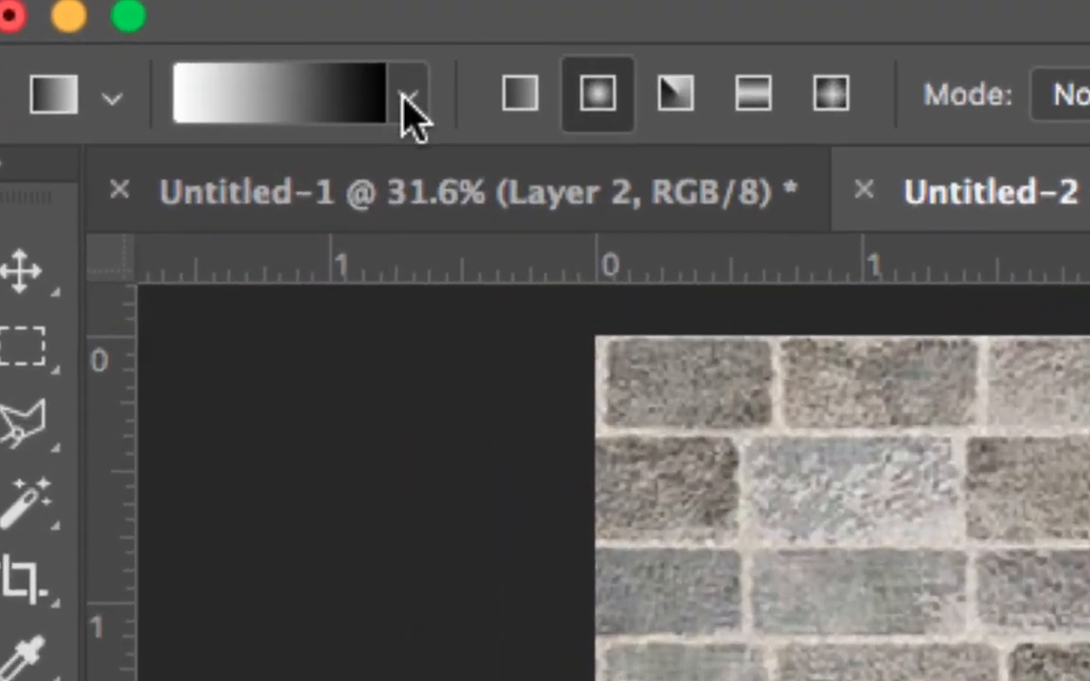
- Choose the black-to-white gradient preset and draw a radial gradient on Layer 3 from the sign's centre towards the canvas's upper-left corner
click(406, 99)
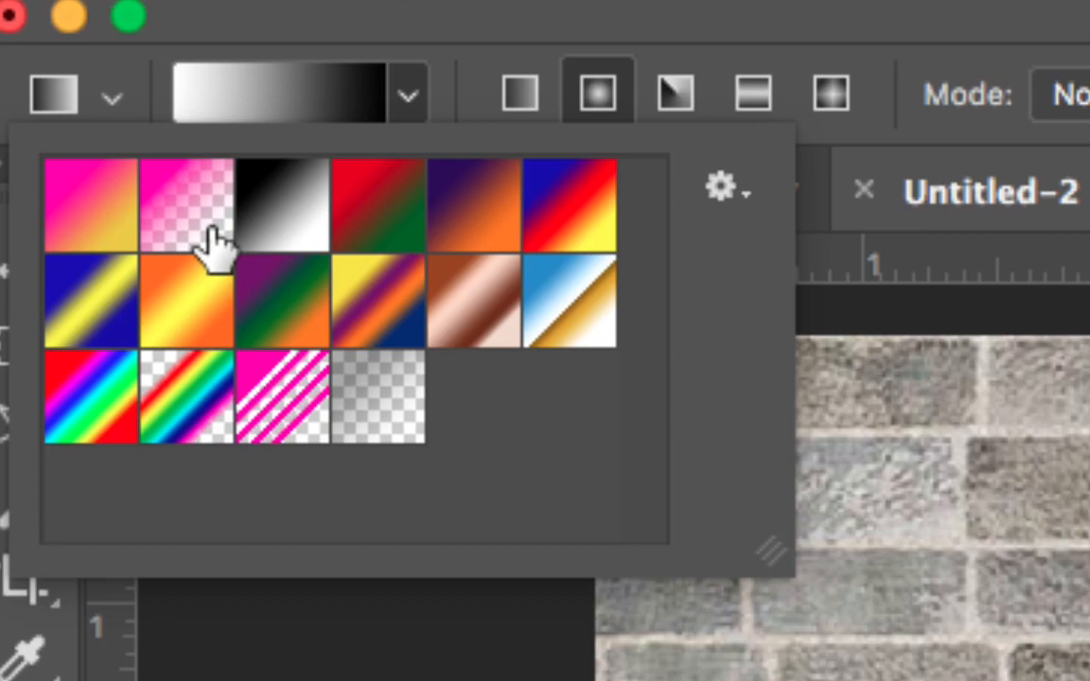
click(283, 210)
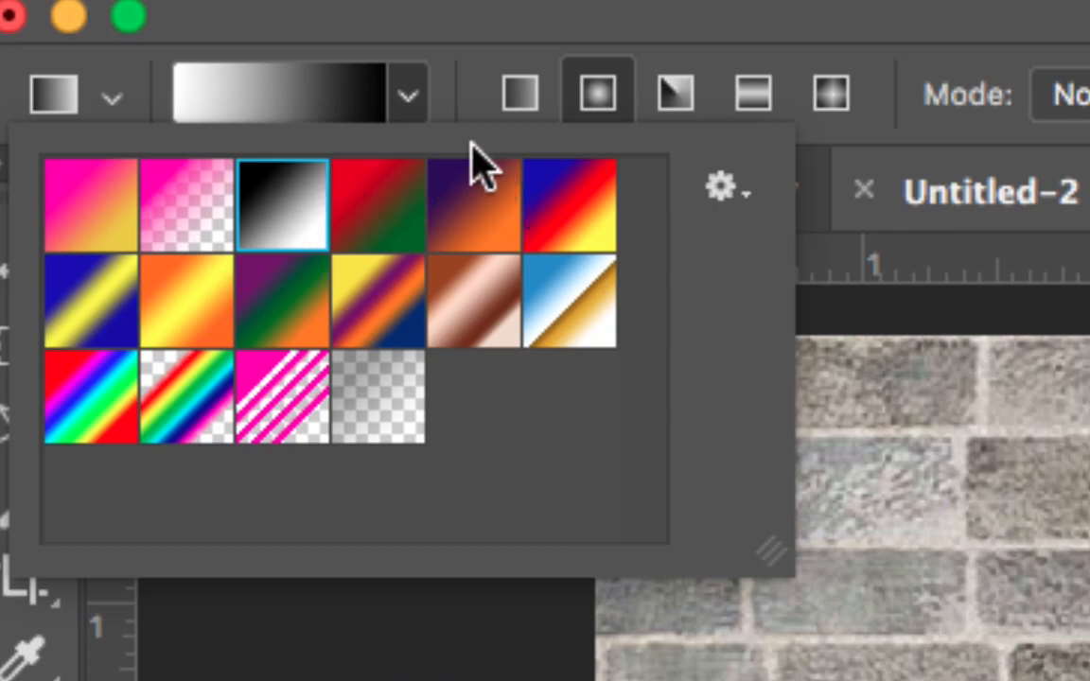
click(480, 59)
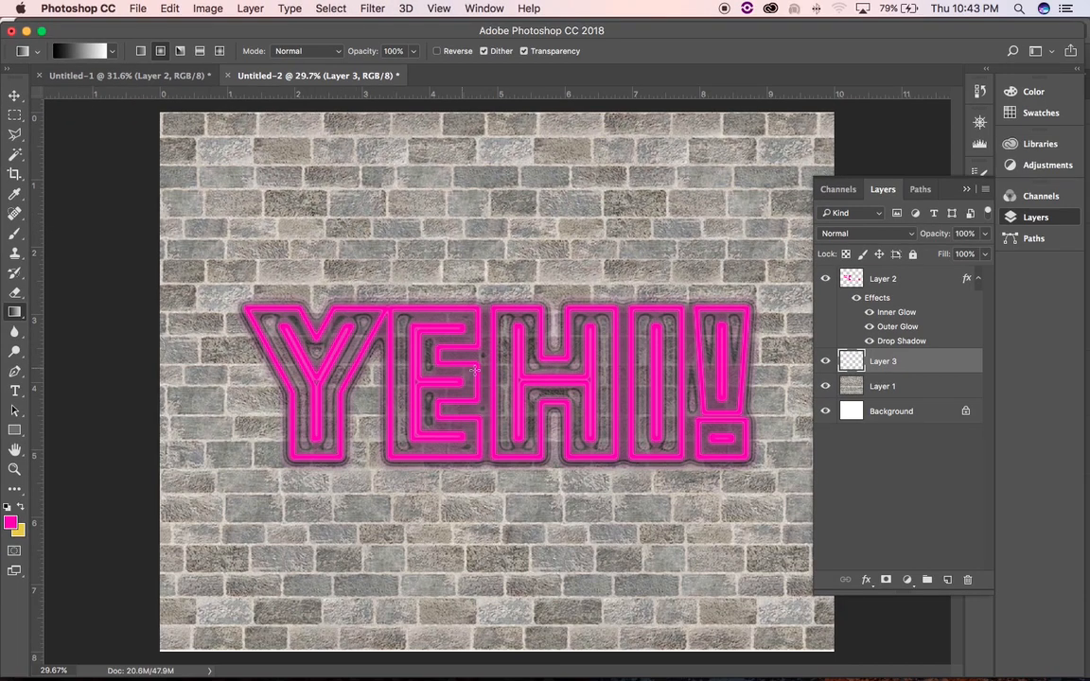
drag(504, 388, 252, 182)
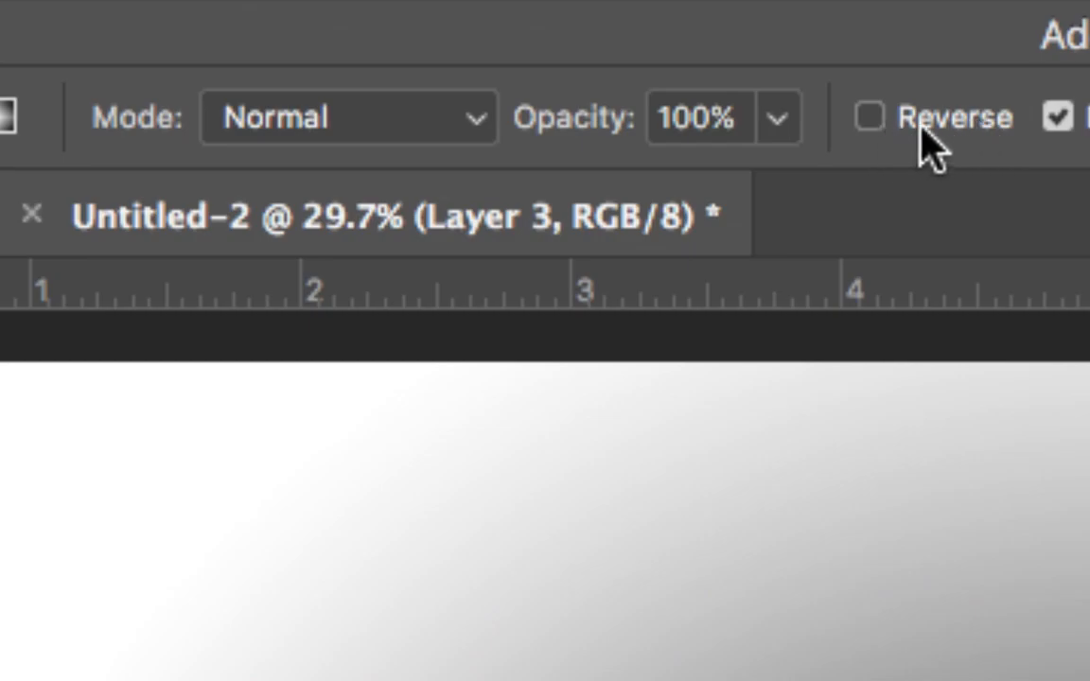
- Reverse the gradient, redraw it on Layer 3 from the sign's centre to near the upper-left corner, and compare it with Untitled-1
click(870, 121)
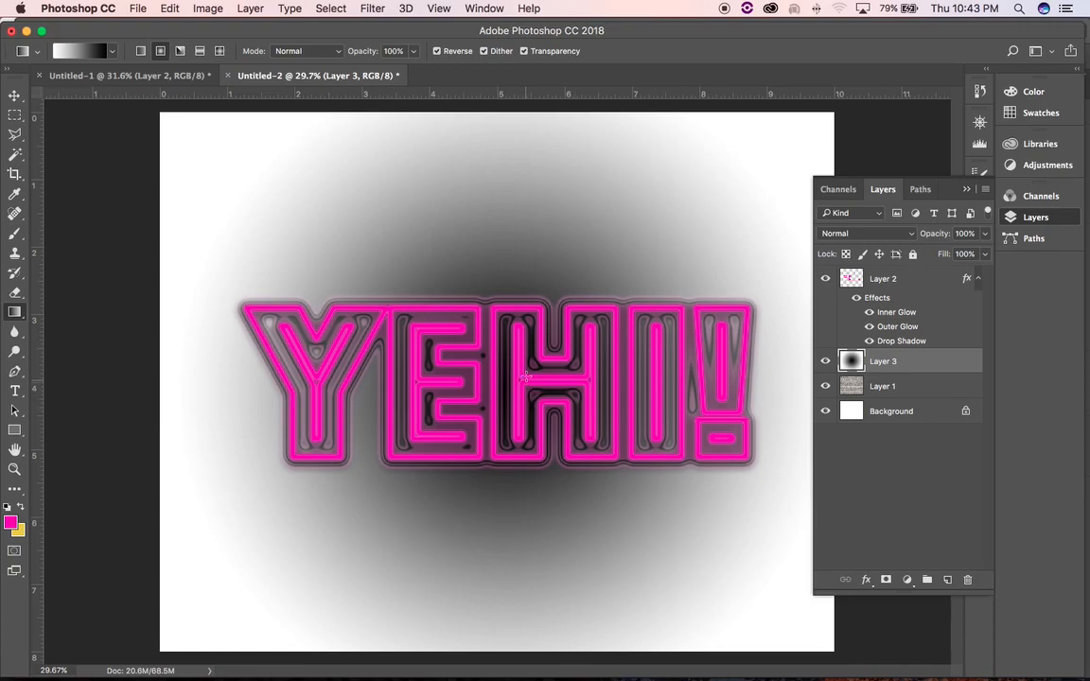
drag(520, 384, 195, 142)
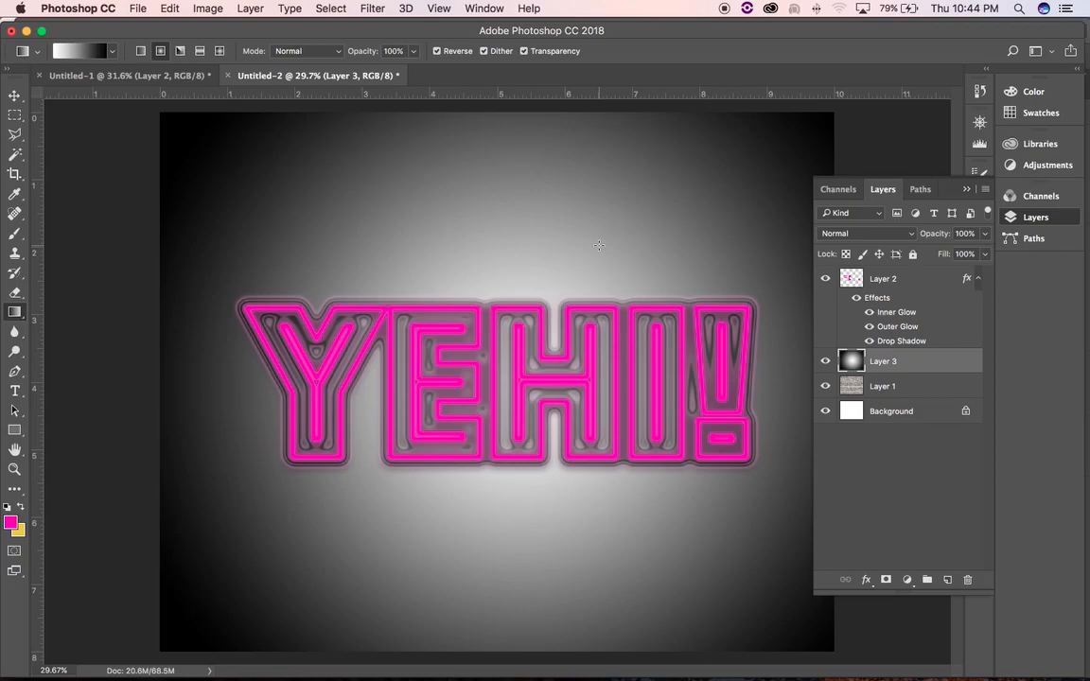
click(123, 74)
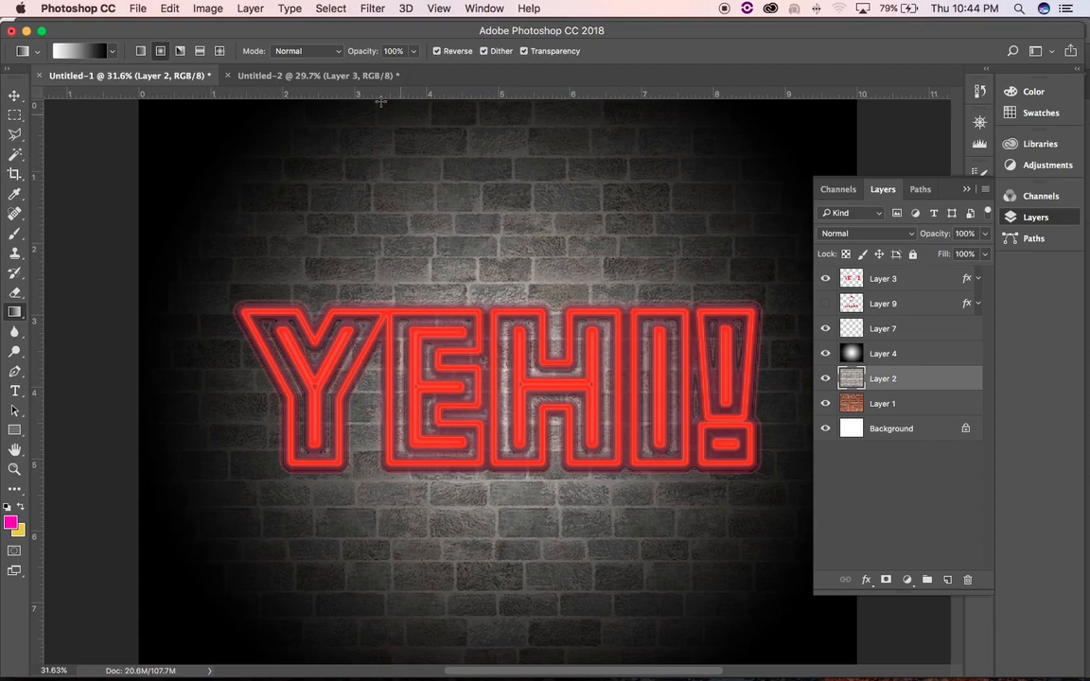
click(350, 76)
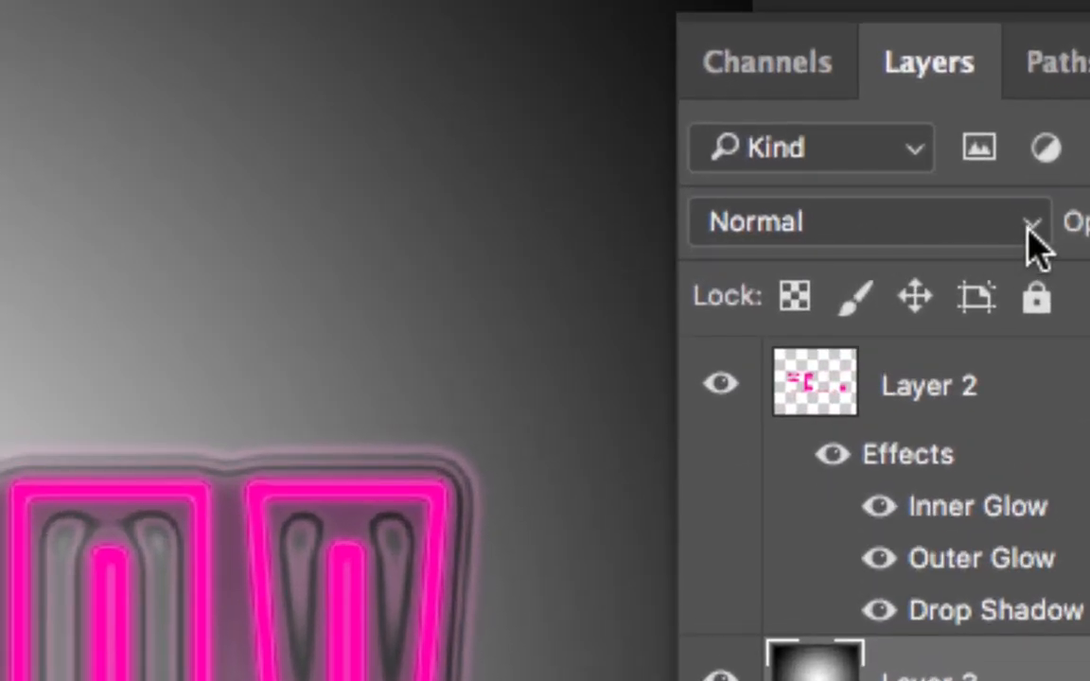
- Try the Screen blend mode on the gradient Layer 3, and set its blend mode to Multiply
click(1032, 230)
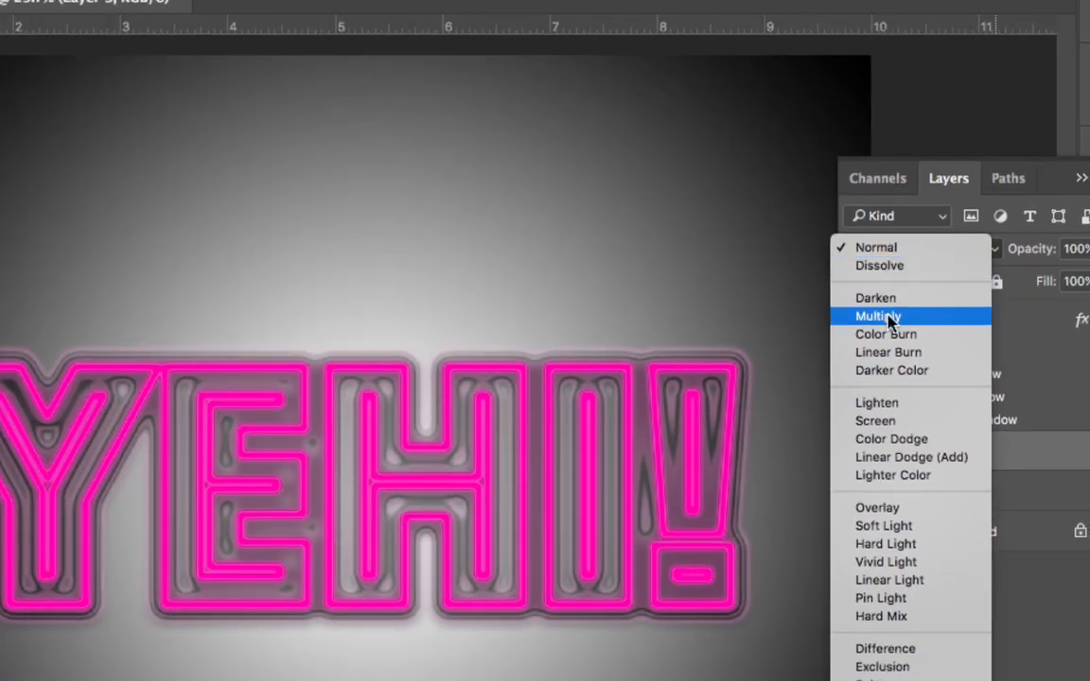
click(879, 421)
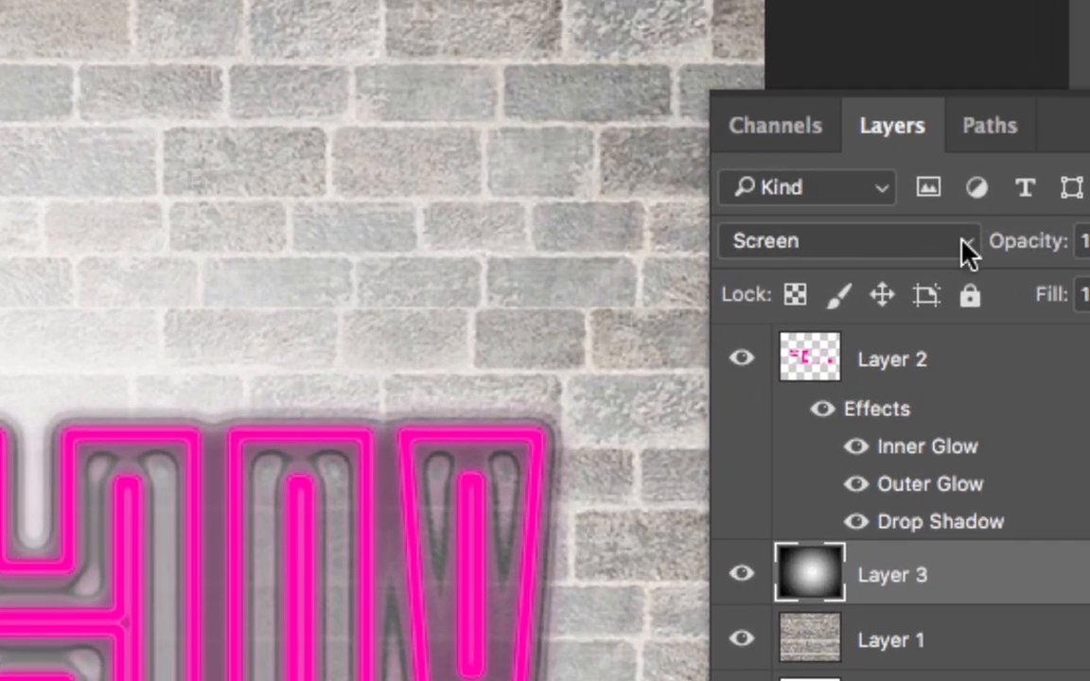
click(963, 243)
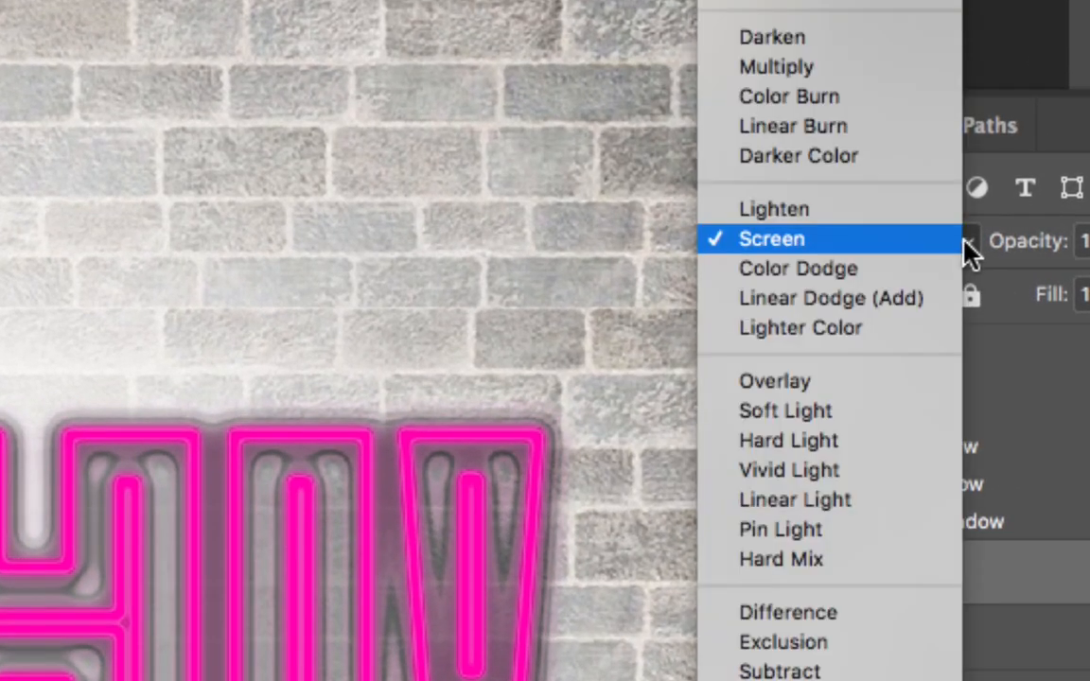
click(794, 68)
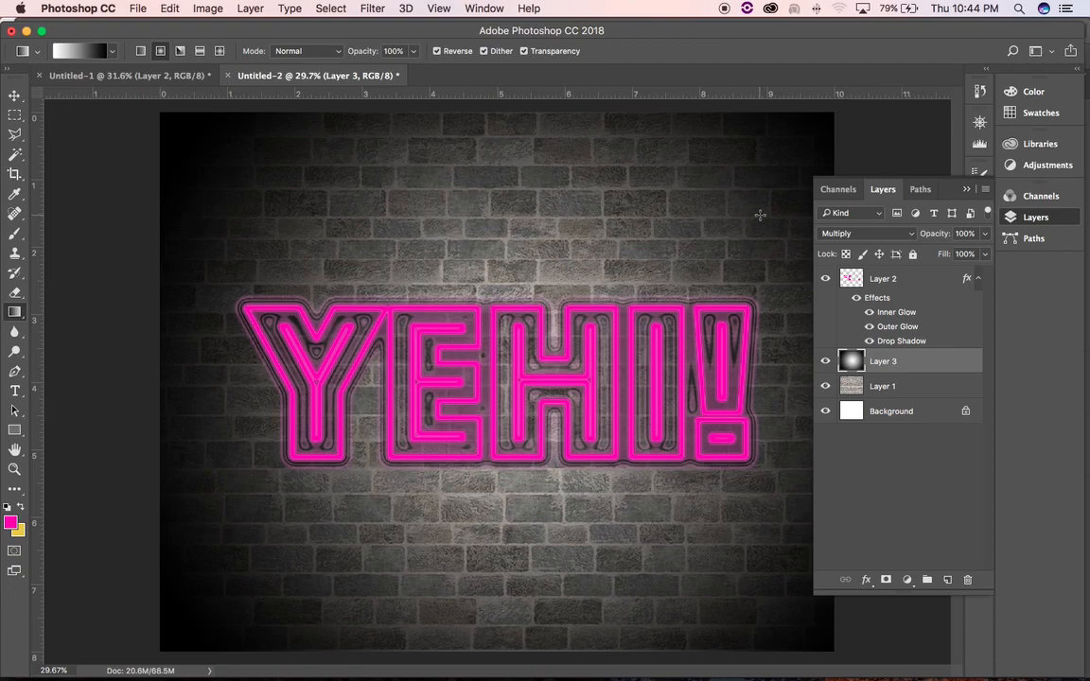
- Redraw Layer 3's radial gradient with several extents, ending with a wide light area behind the sign, and compare it with Untitled-1
drag(464, 362, 248, 194)
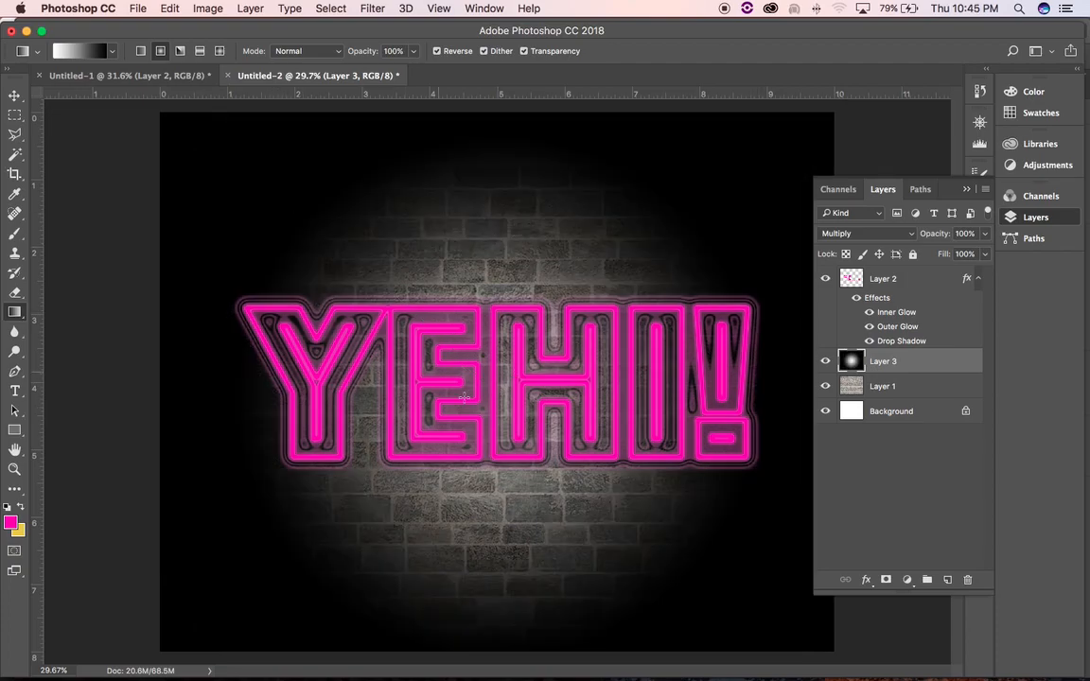
drag(443, 362, 194, 144)
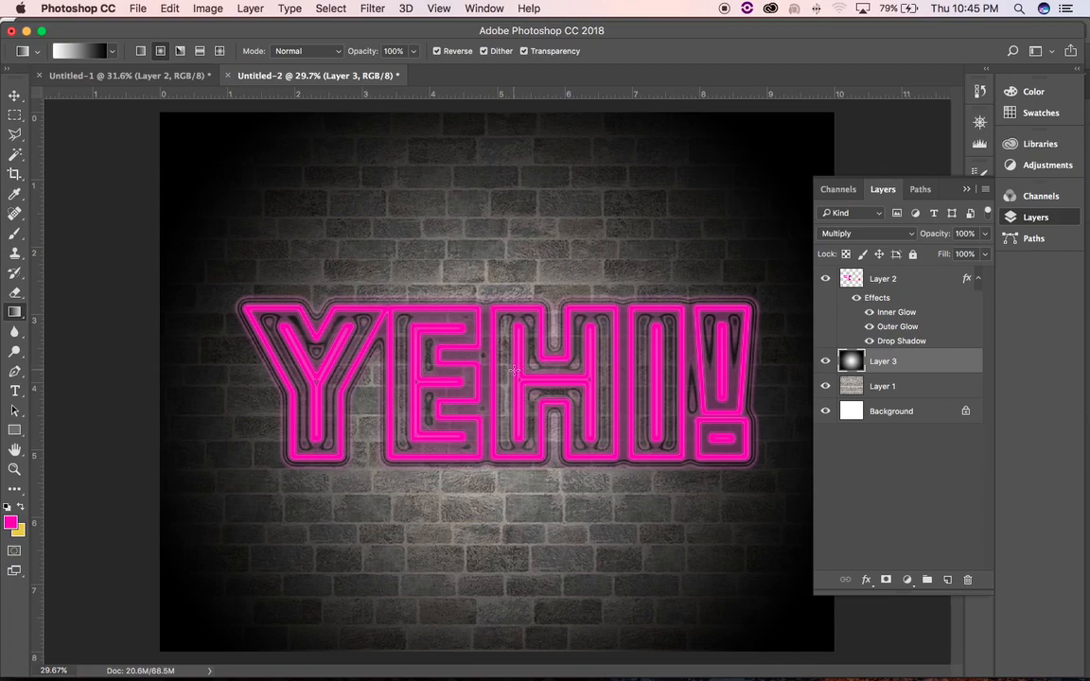
drag(456, 325, 256, 167)
drag(489, 404, 115, 137)
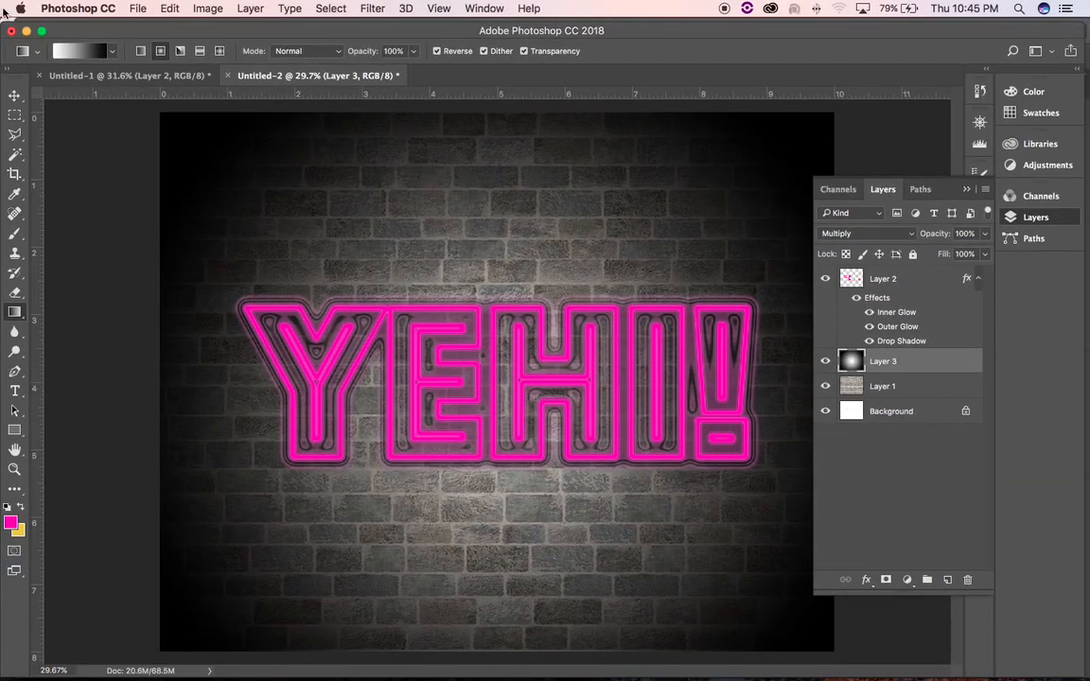
click(78, 76)
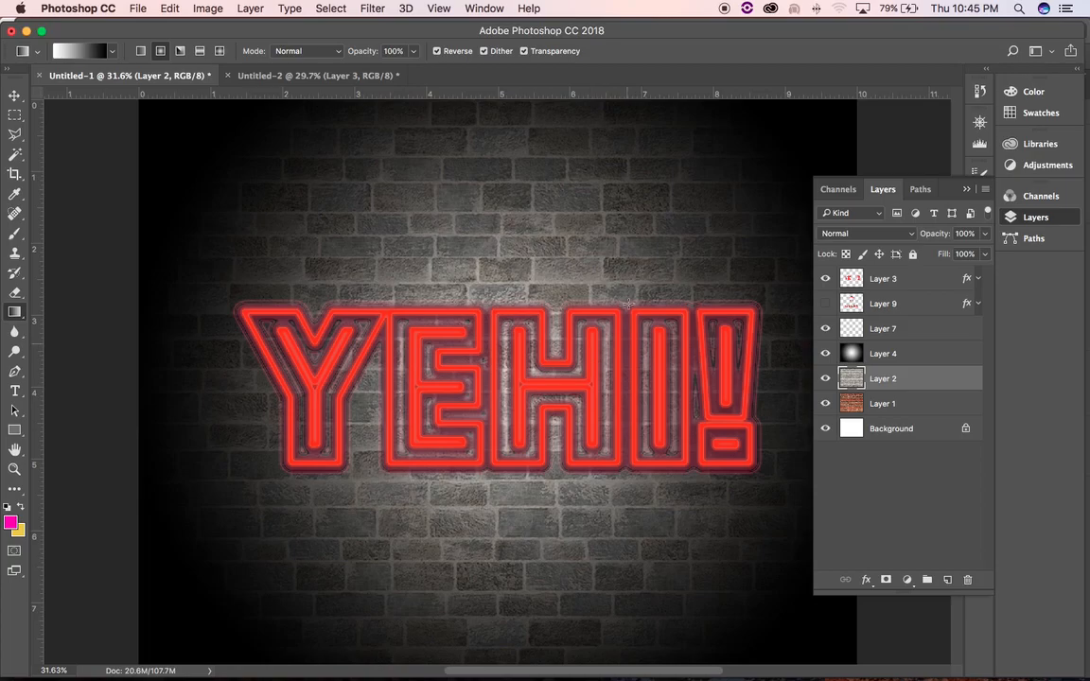
click(327, 75)
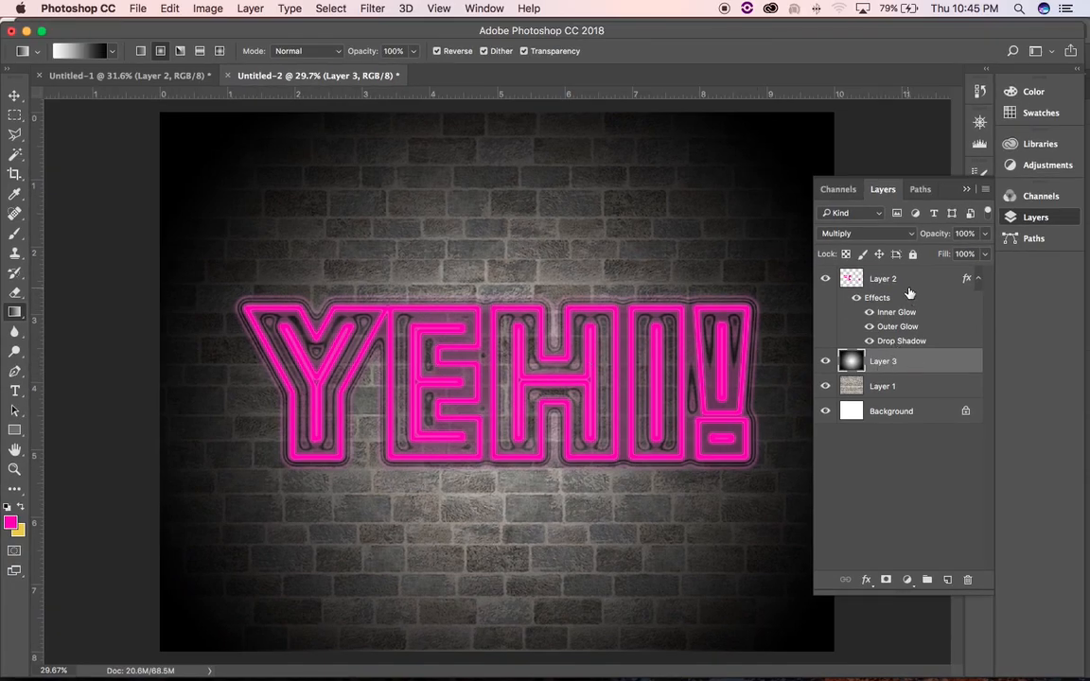
- Reduce Layer 2's outer glow to 3% spread and 35 px size, and apply the layer style
double_click(908, 295)
drag(587, 107, 940, 168)
click(884, 441)
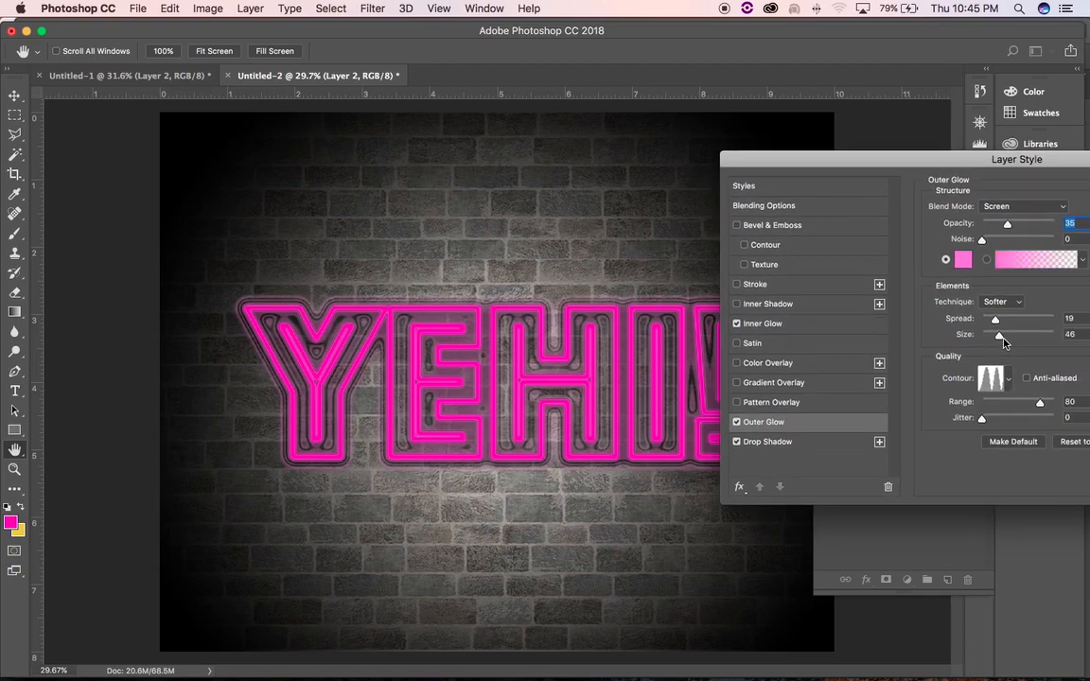
drag(1002, 343, 984, 327)
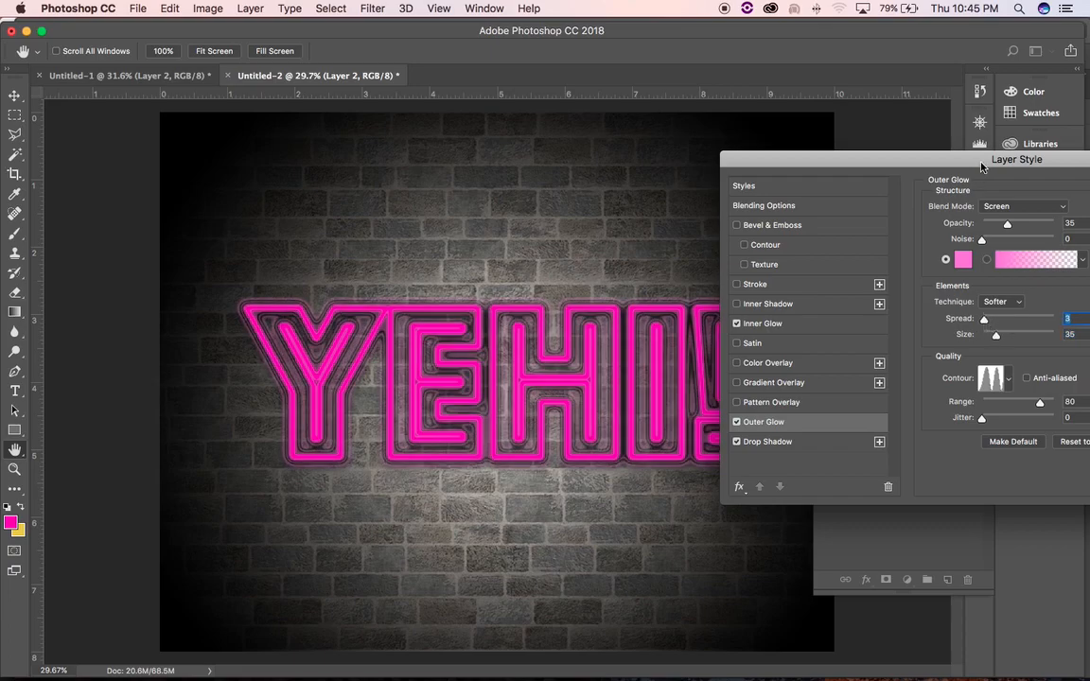
drag(882, 159, 697, 167)
drag(966, 170, 899, 169)
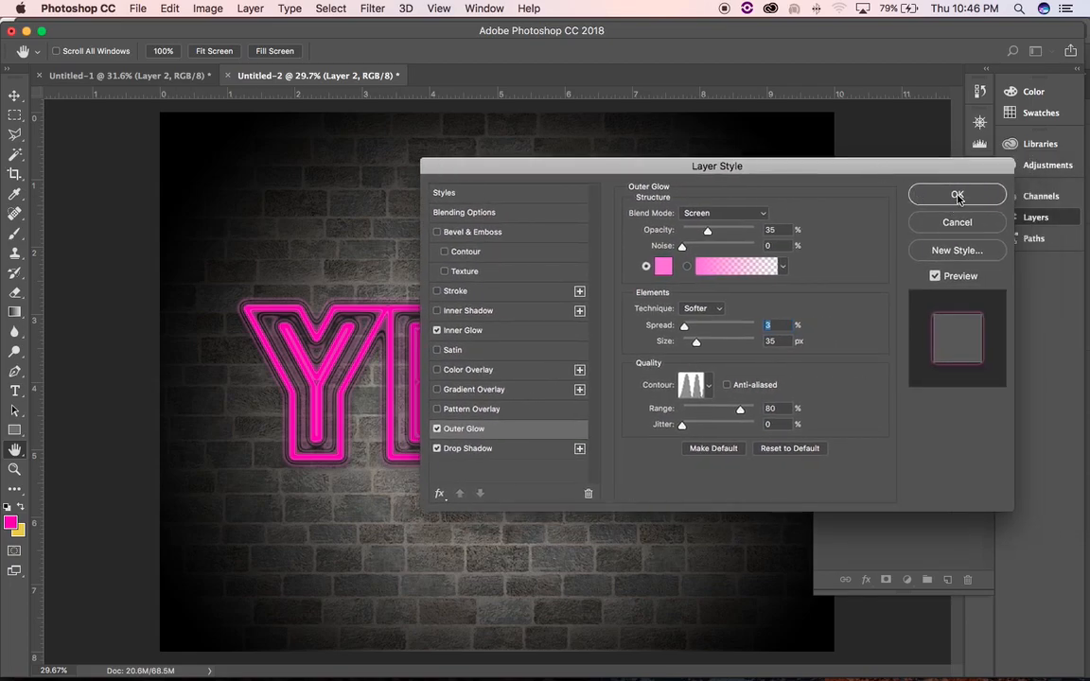
click(999, 194)
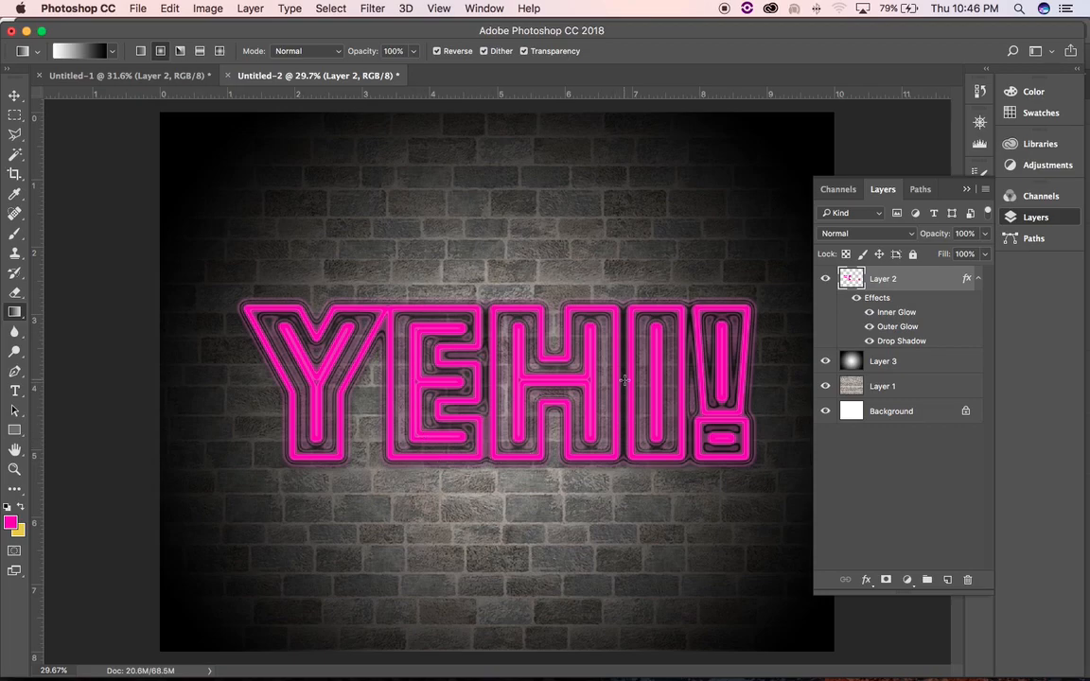
- Hide the YEHI! lettering on Layer 2 and add a new empty layer above it
click(827, 280)
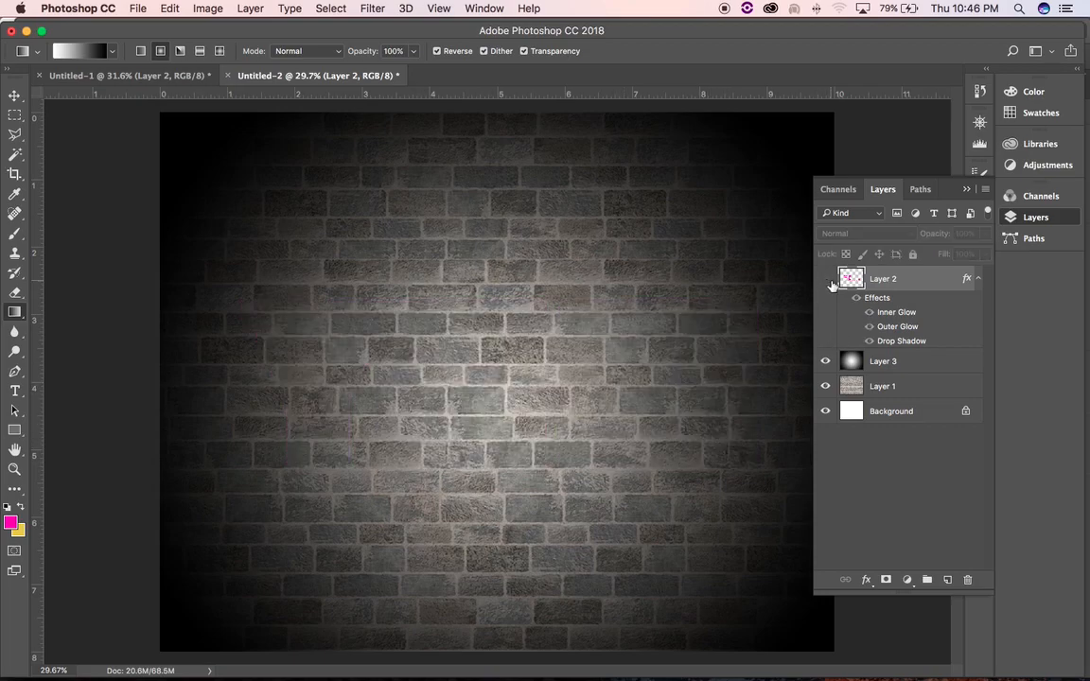
click(948, 581)
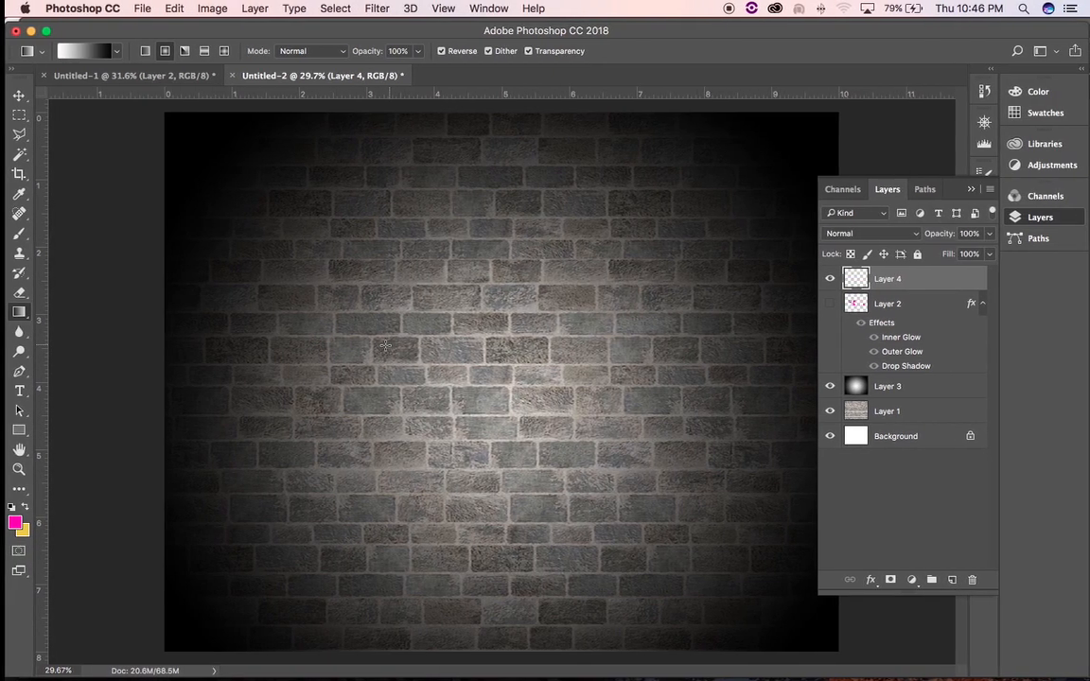
- Switch to the logosCafeeHijo.ai document in Illustrator and clear the existing selection of the Glory Factory logo
key(ctrl+Up)
click(241, 347)
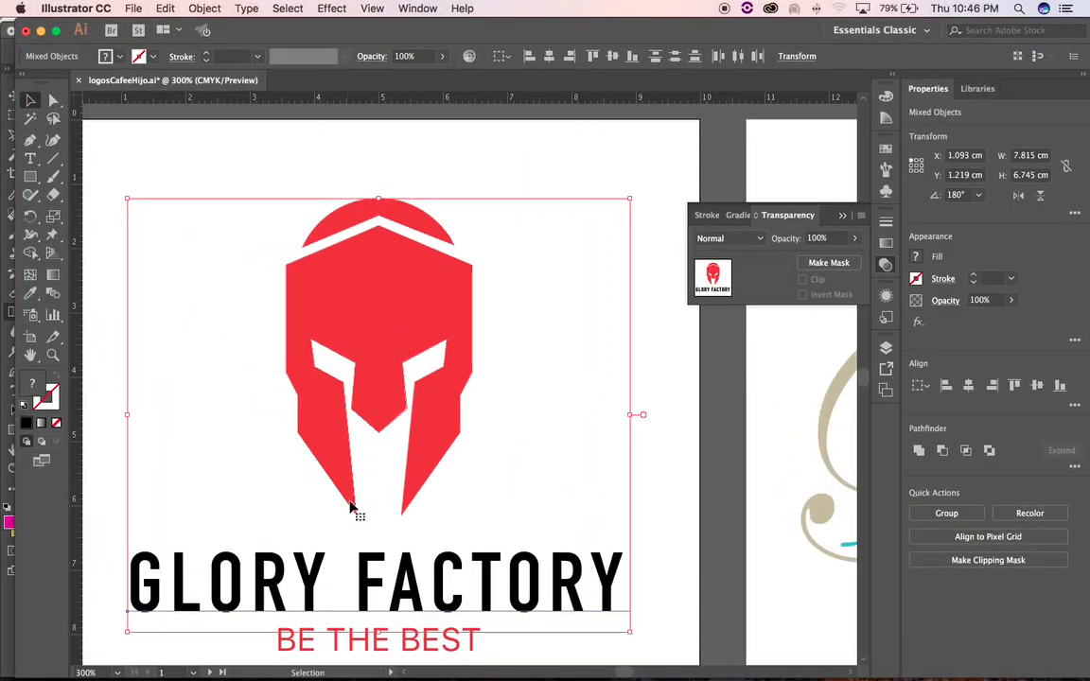
click(427, 157)
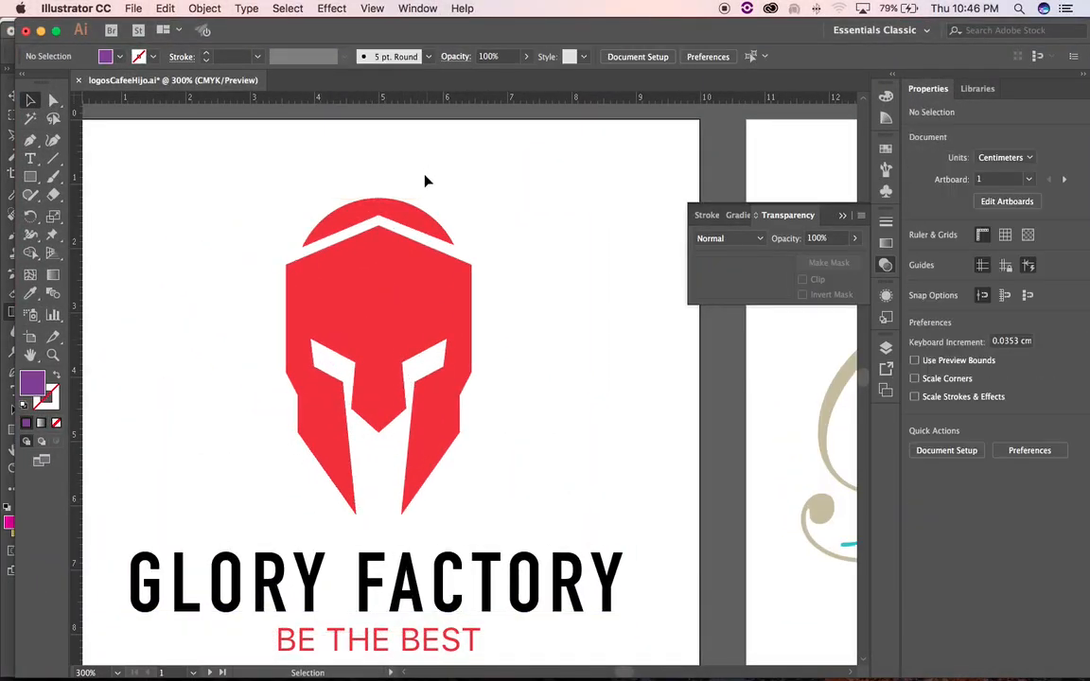
click(402, 375)
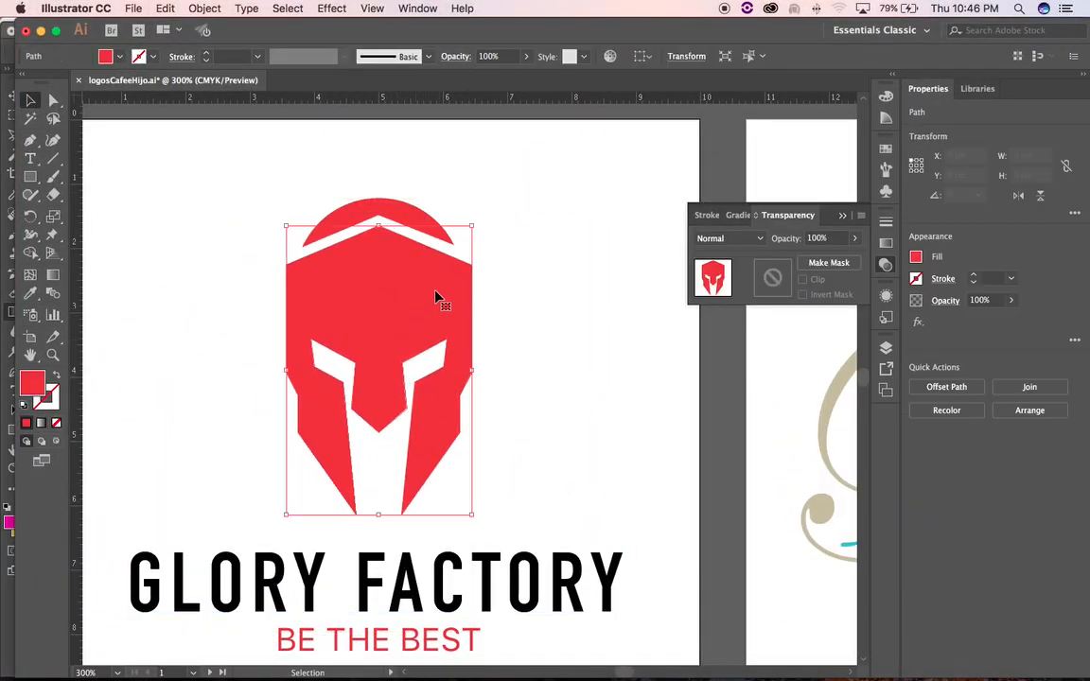
shift+click(397, 214)
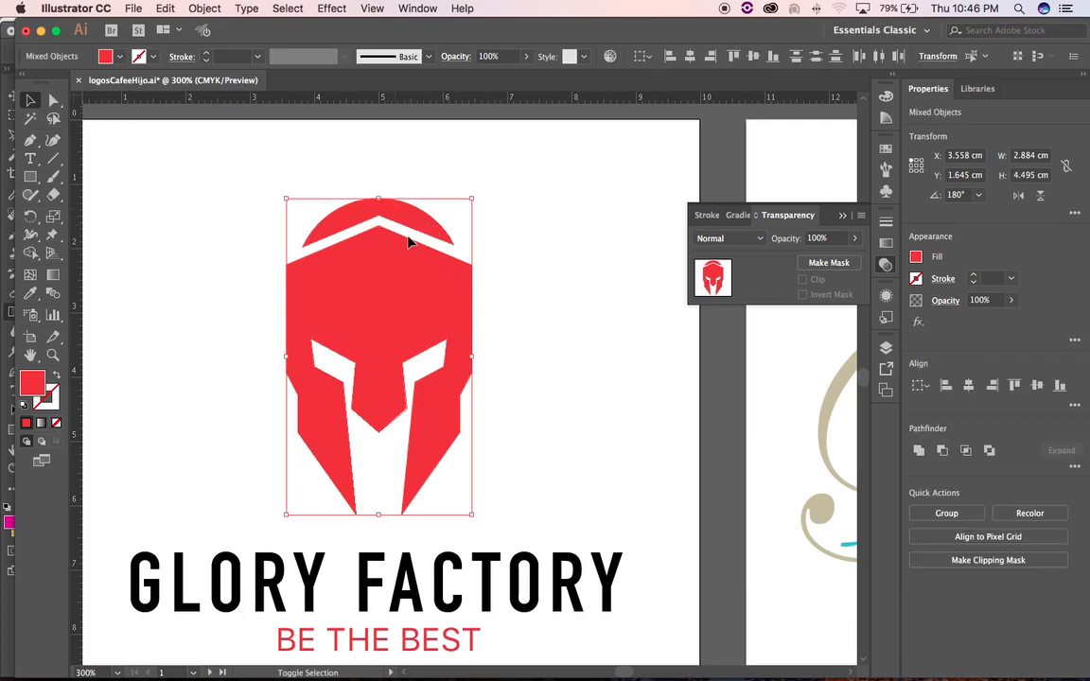
shift+click(535, 577)
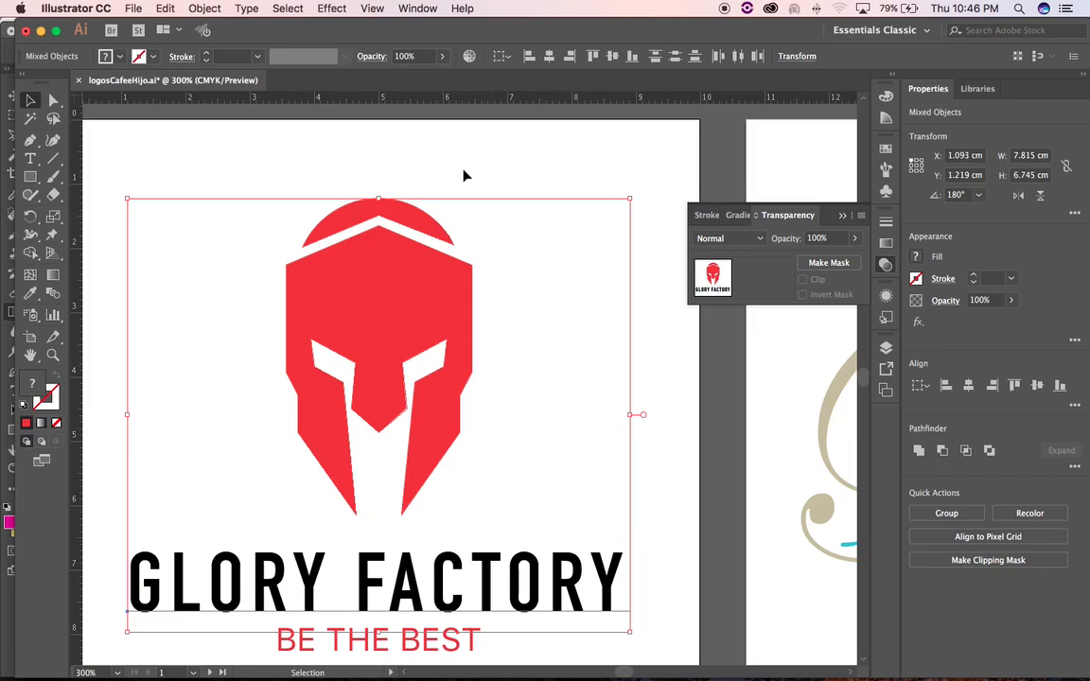
click(434, 153)
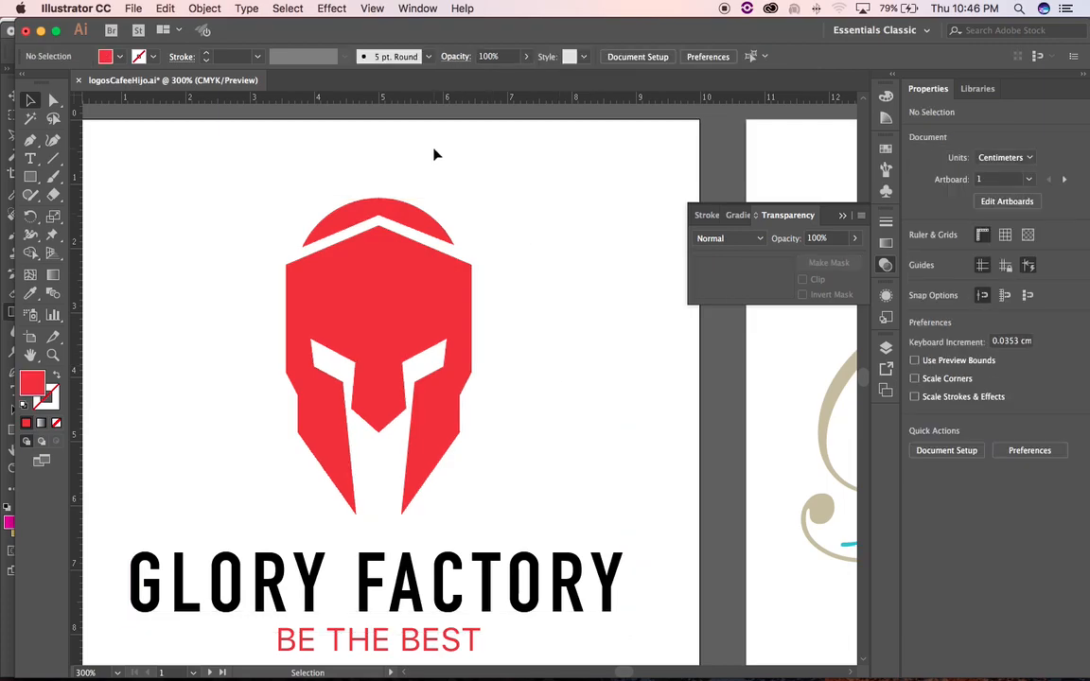
- Copy both red helmet shapes and the GLORY FACTORY lettering from the Illustrator logo, and switch to Photoshop
click(348, 222)
shift+click(371, 274)
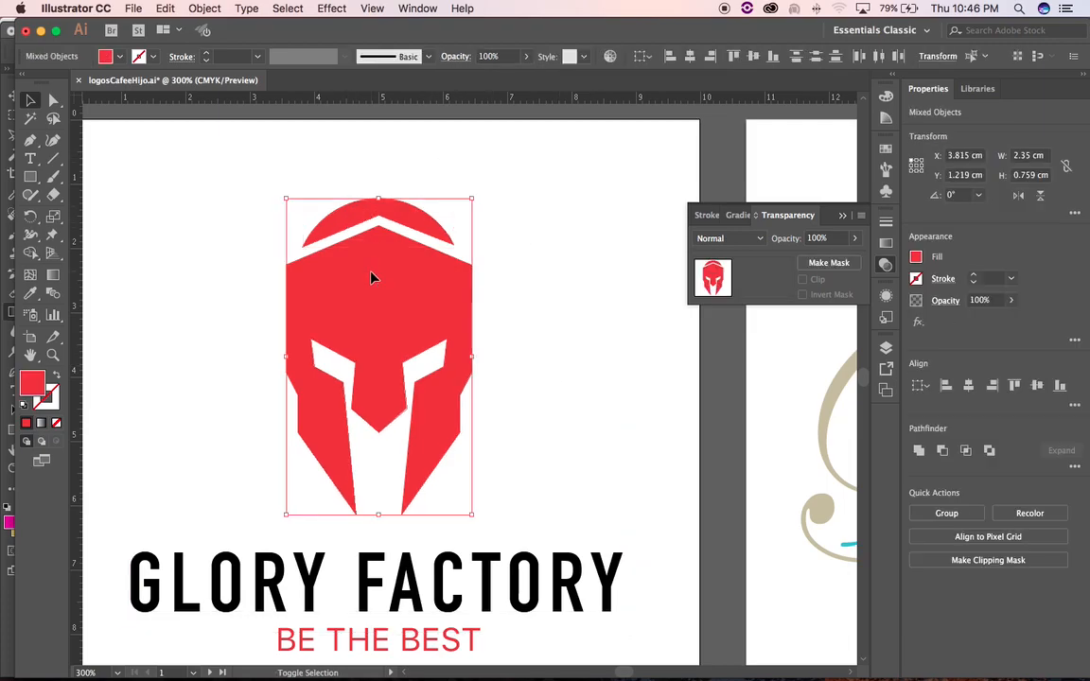
shift+click(490, 594)
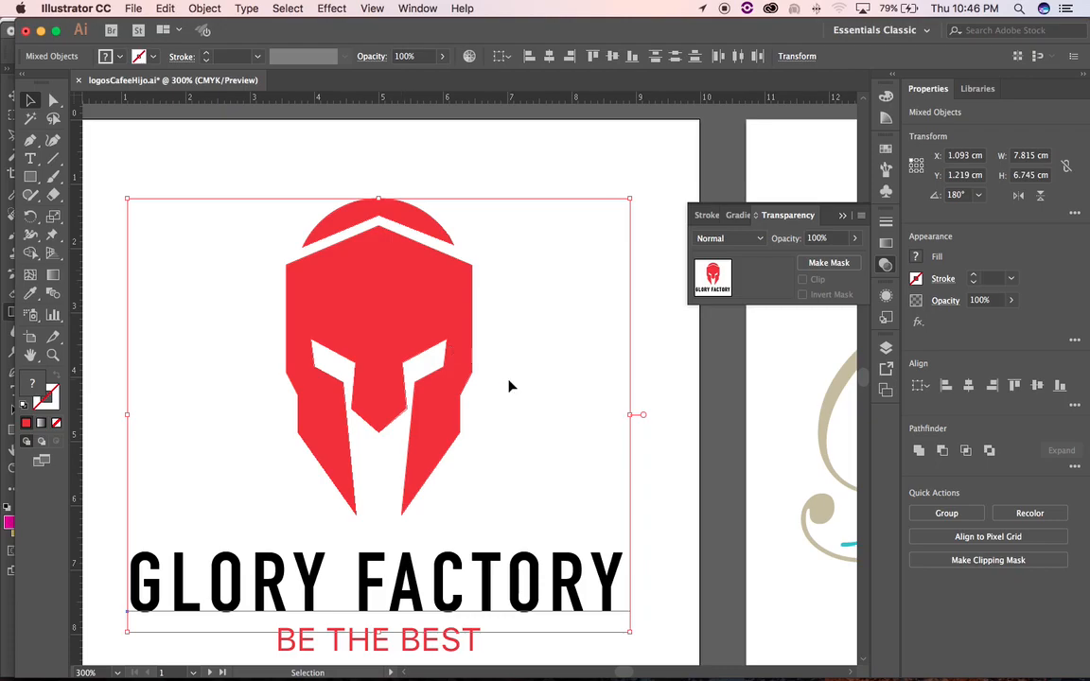
key(ctrl+Right)
key(ctrl+Left)
key(super+Tab)
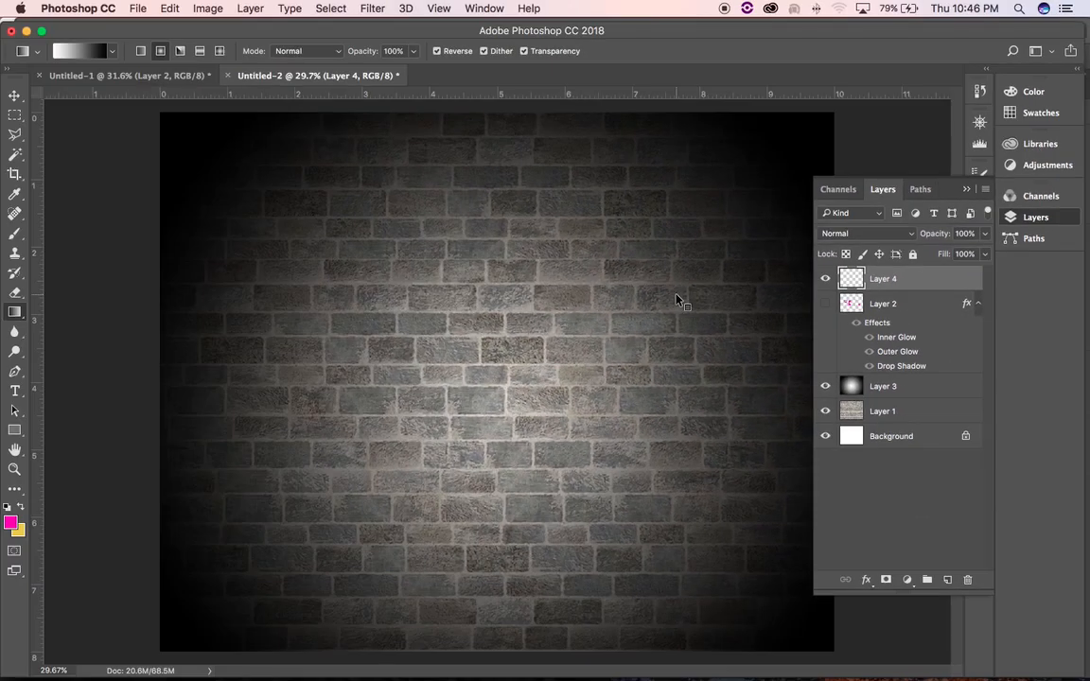
- Paste the logo as pixels, enlarge it about its centre to about 195%, and apply the transform
key(super+v)
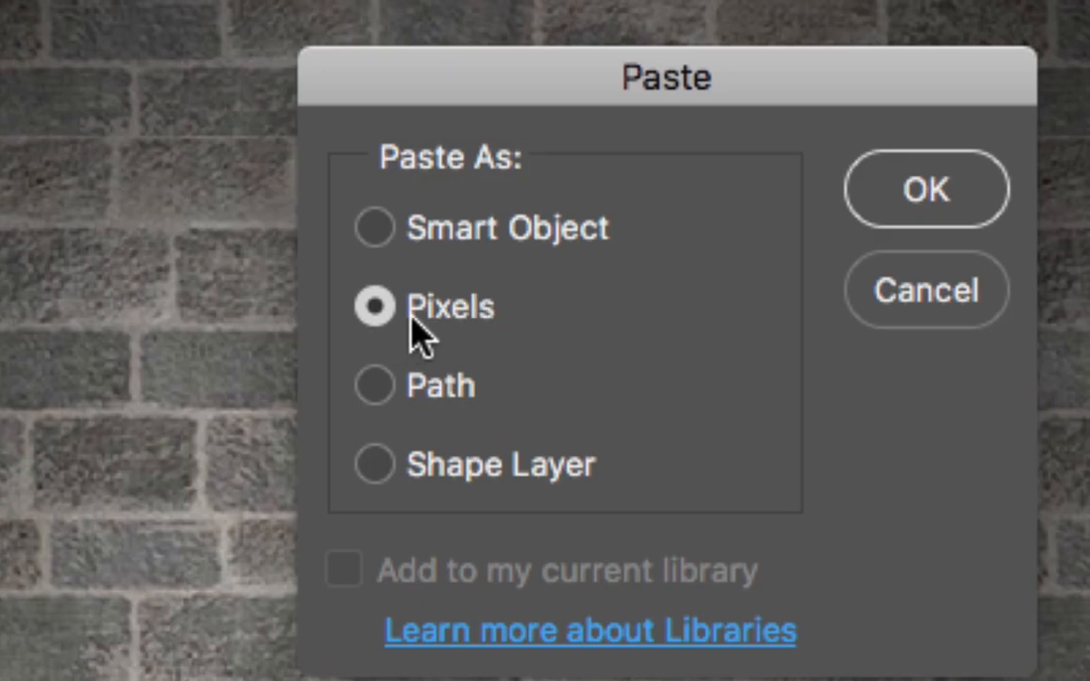
click(947, 213)
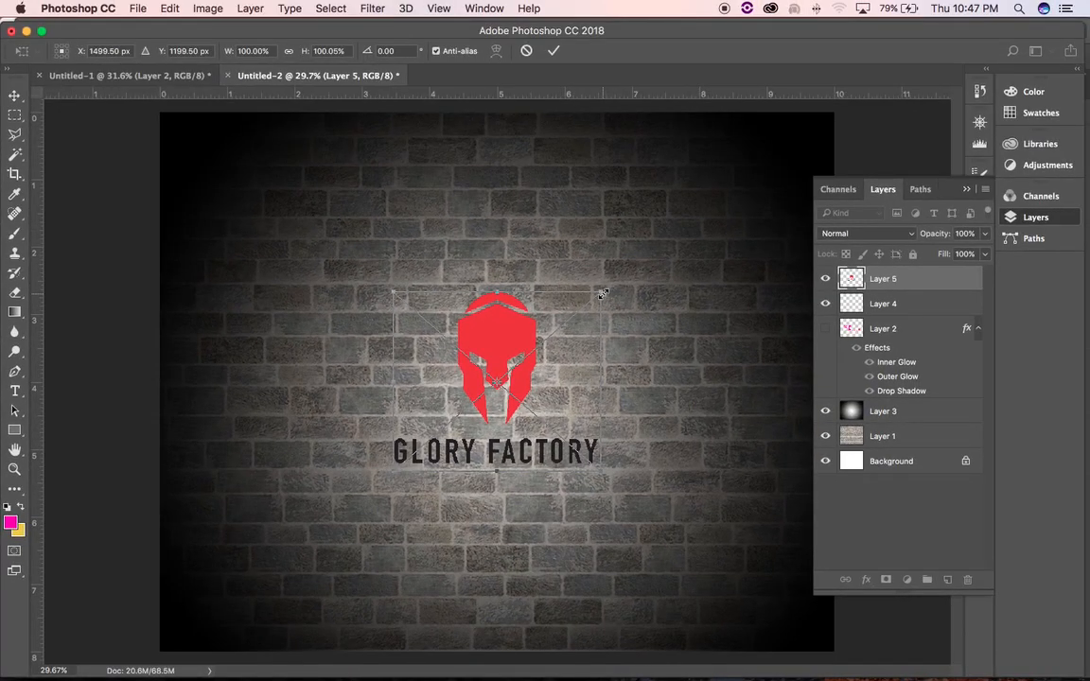
drag(602, 294, 730, 238)
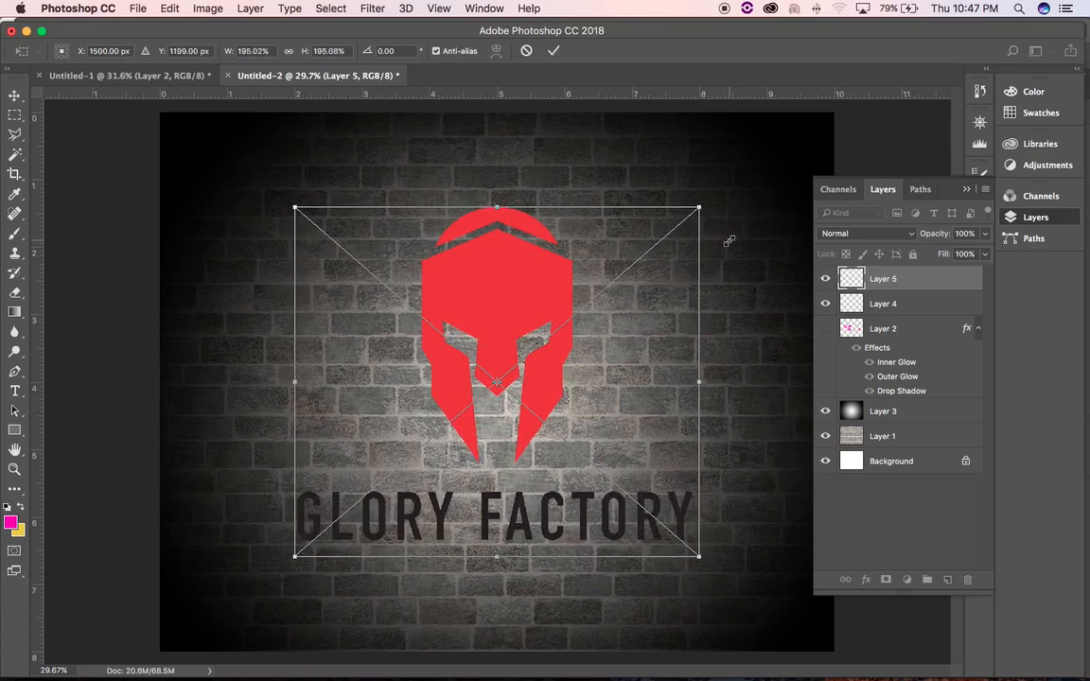
scroll(729, 241, down, 5)
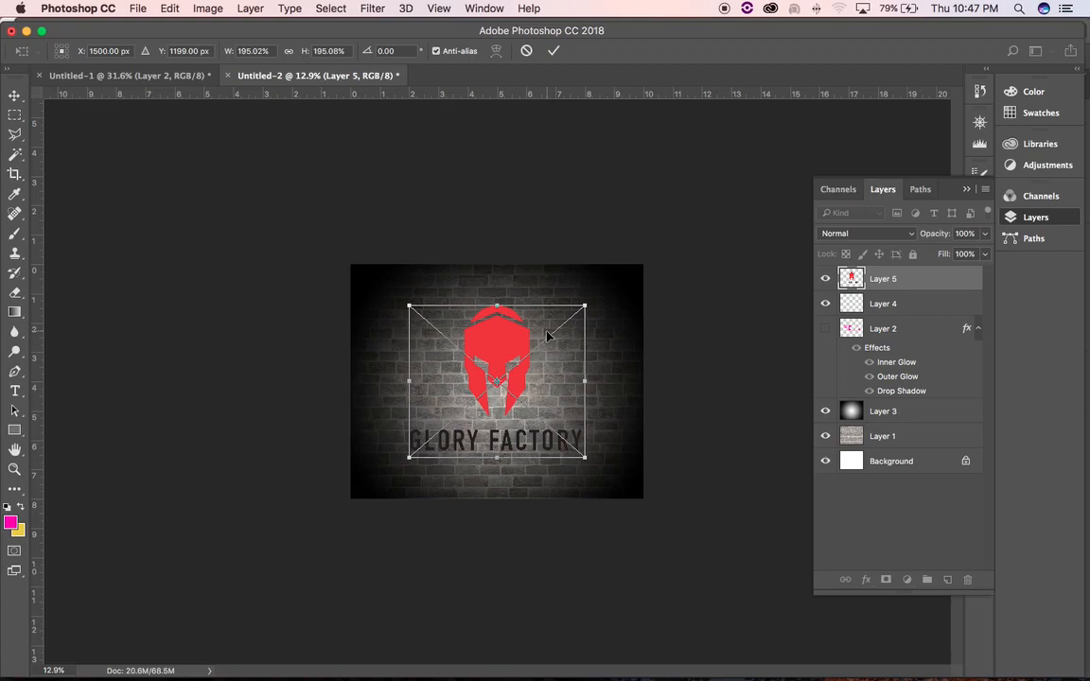
key(Return)
key(g)
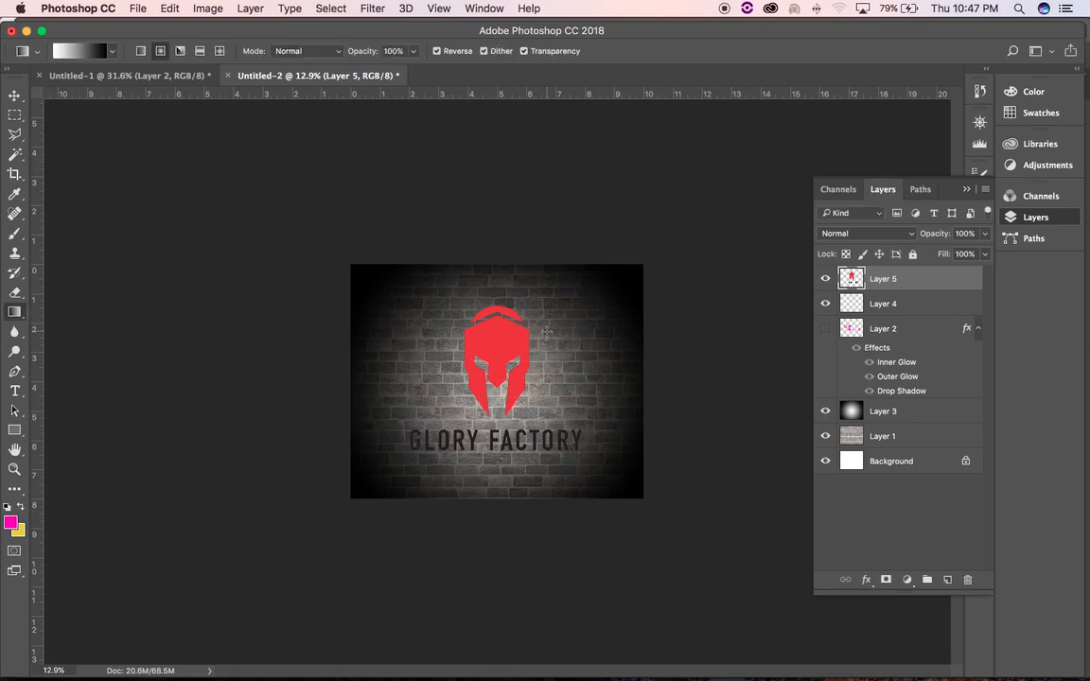
- Load the pasted logo's outline as a selection, hide Layer 5, and add a new empty layer above it
scroll(553, 326, up, 3)
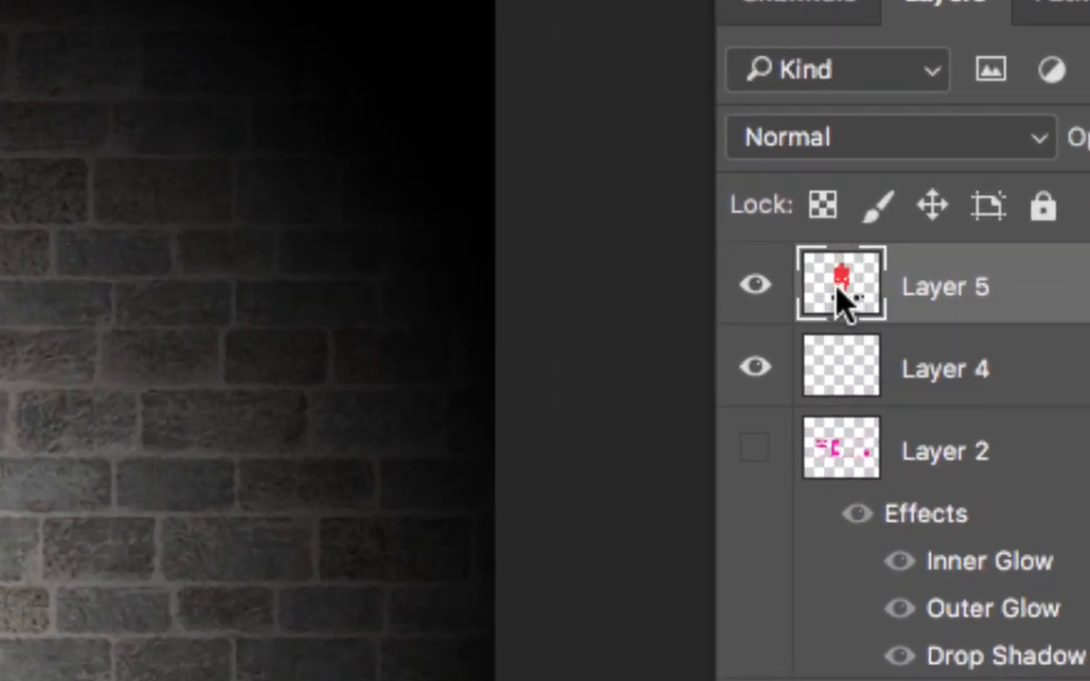
ctrl+click(857, 296)
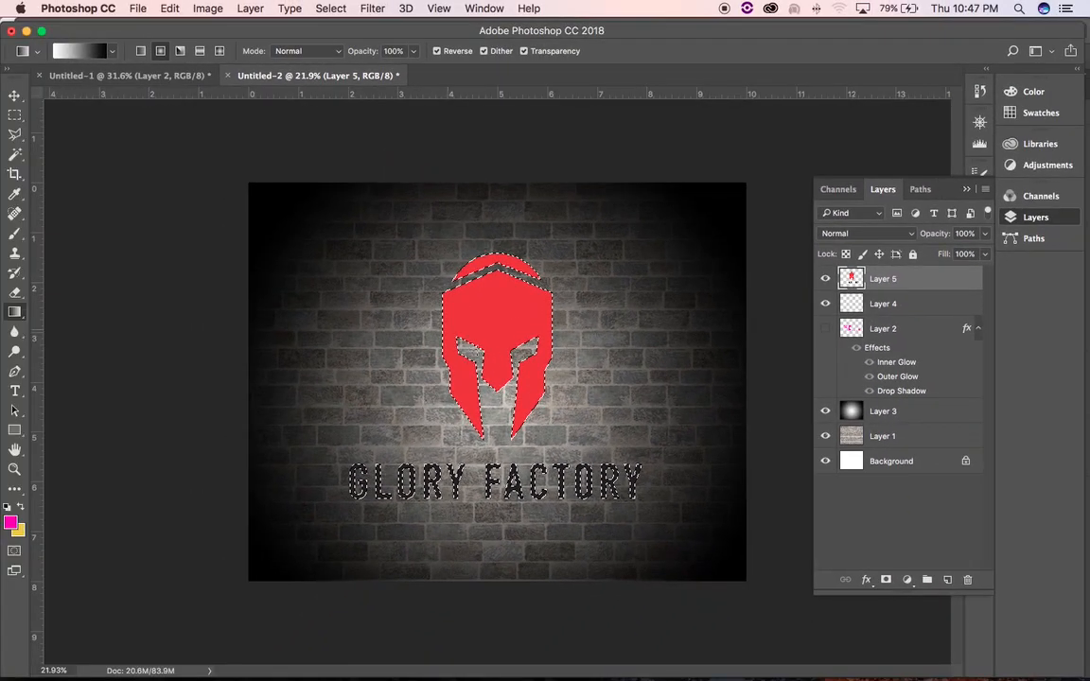
click(825, 278)
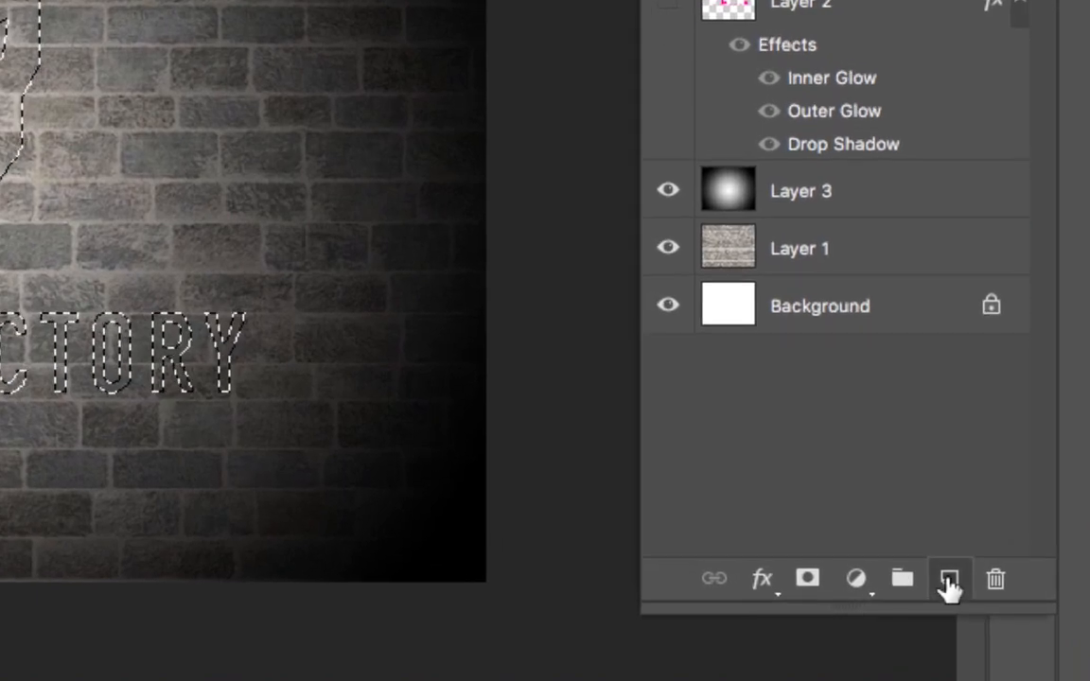
click(950, 581)
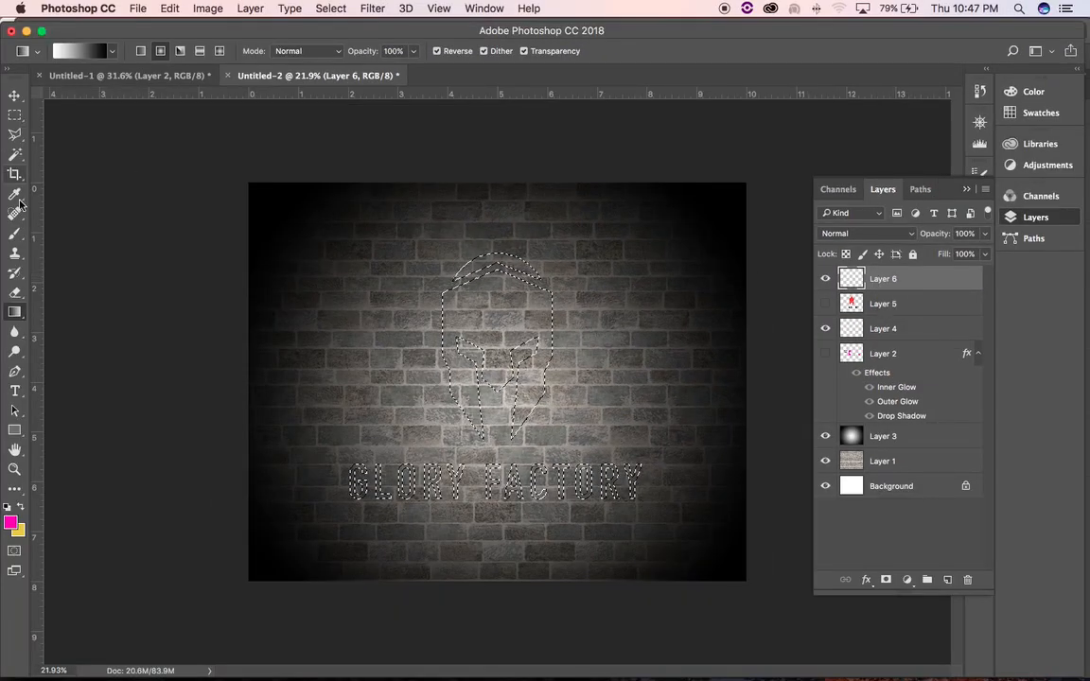
- Convert the logo selection to a work path and stroke it with the 36 px pink brush on Layer 6
click(15, 233)
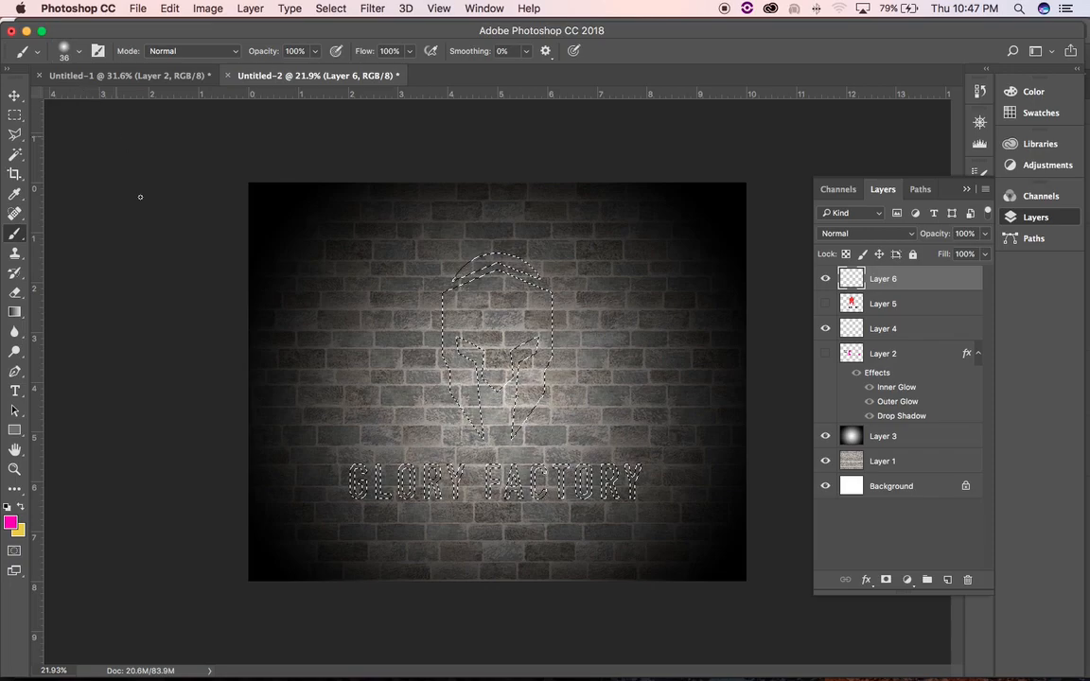
click(920, 190)
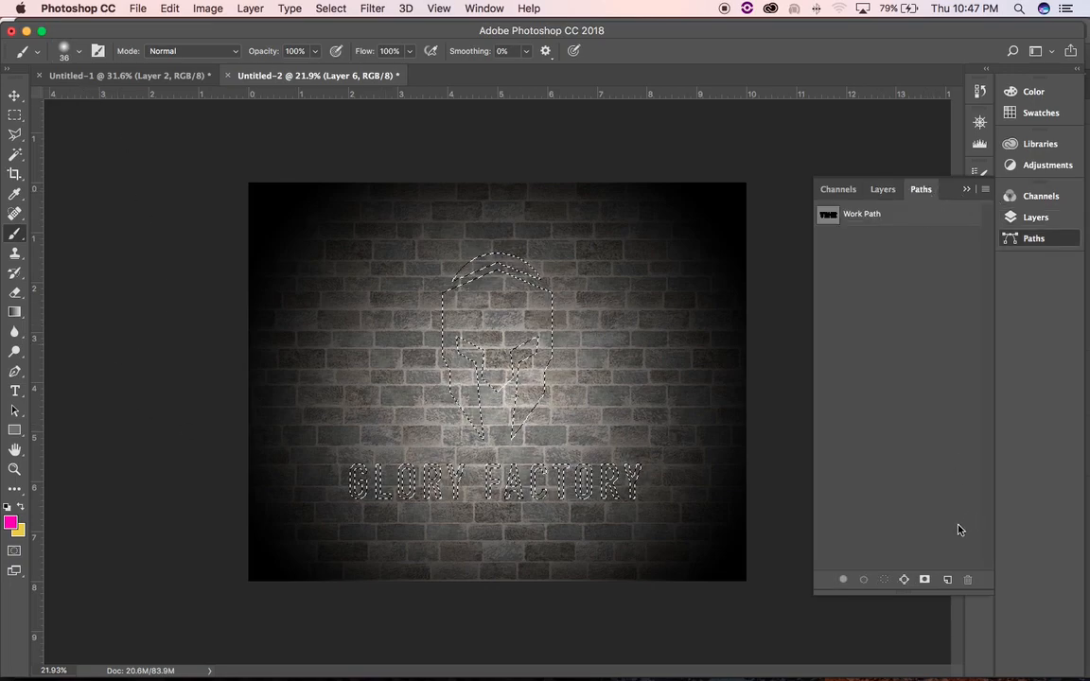
click(904, 578)
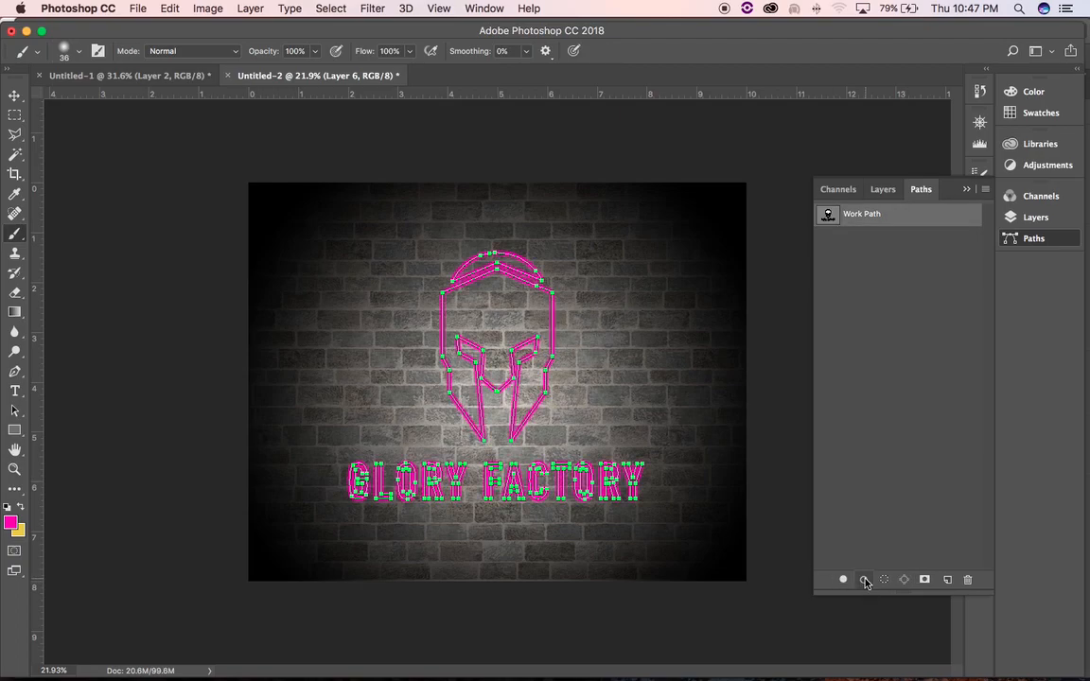
click(883, 189)
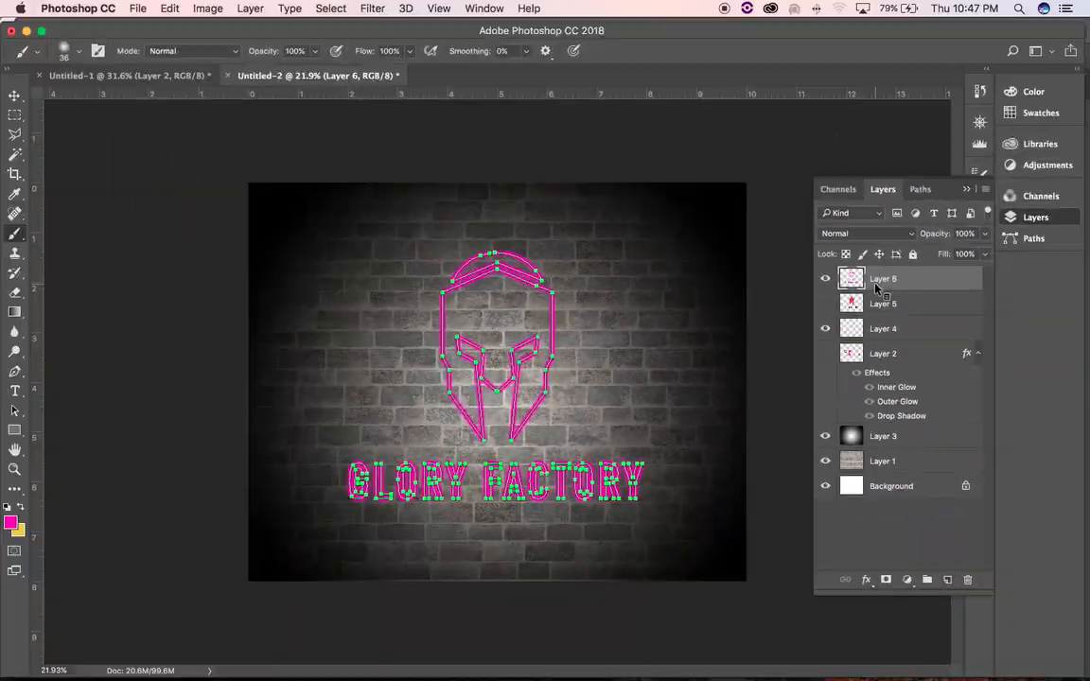
click(975, 72)
click(870, 434)
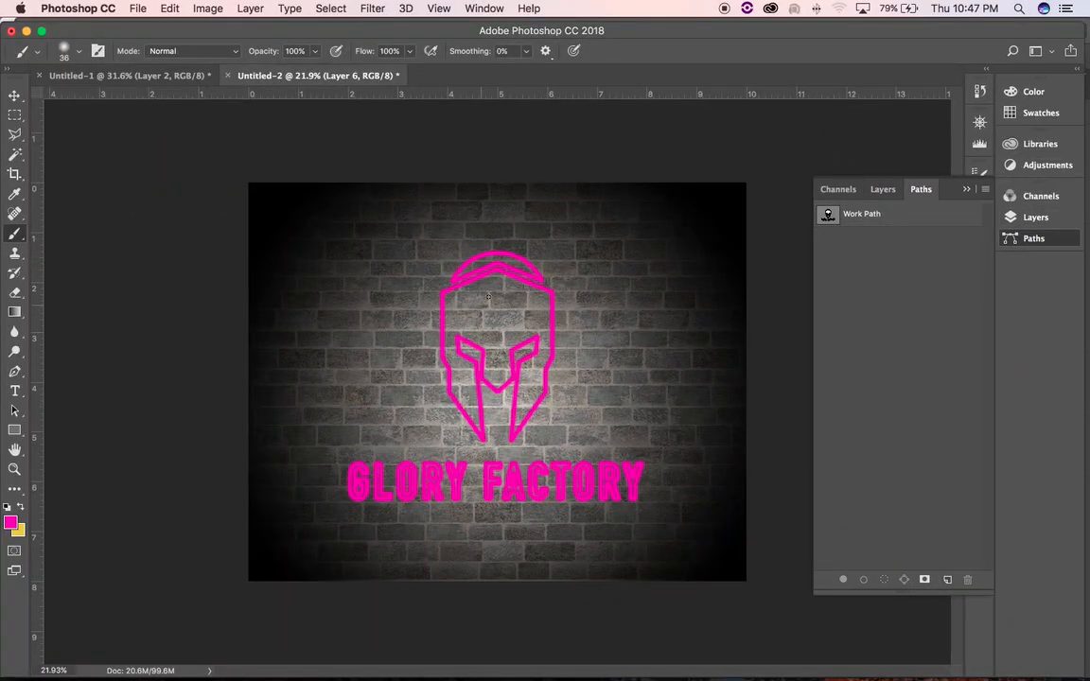
- Copy the layer style with the glows and drop shadow from Layer 2
click(883, 189)
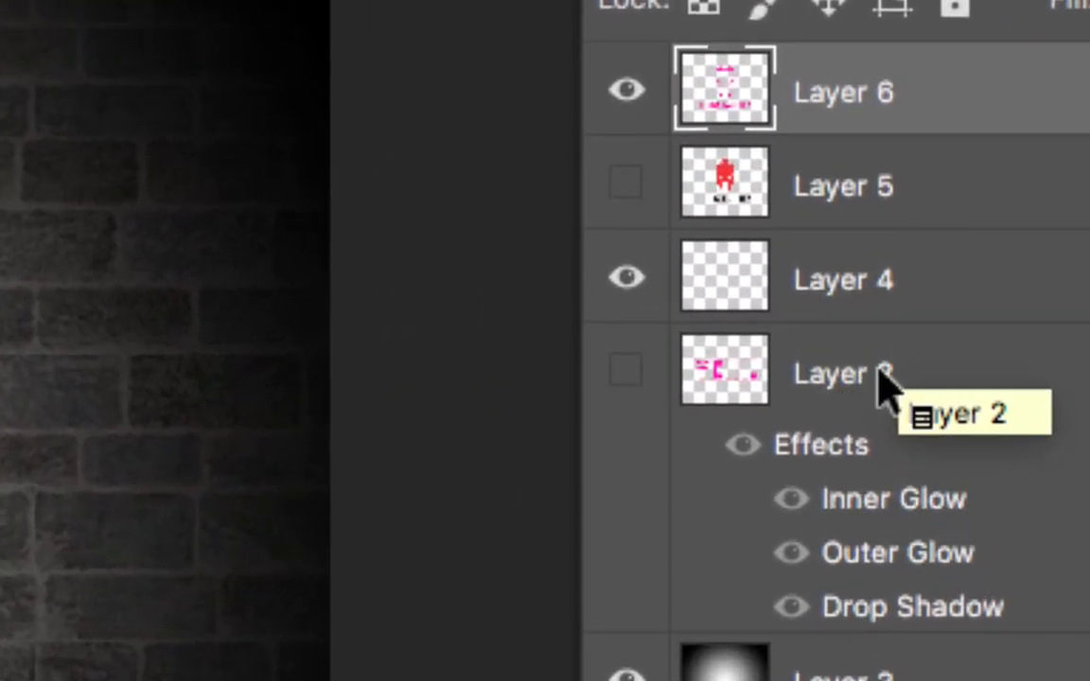
right_click(884, 380)
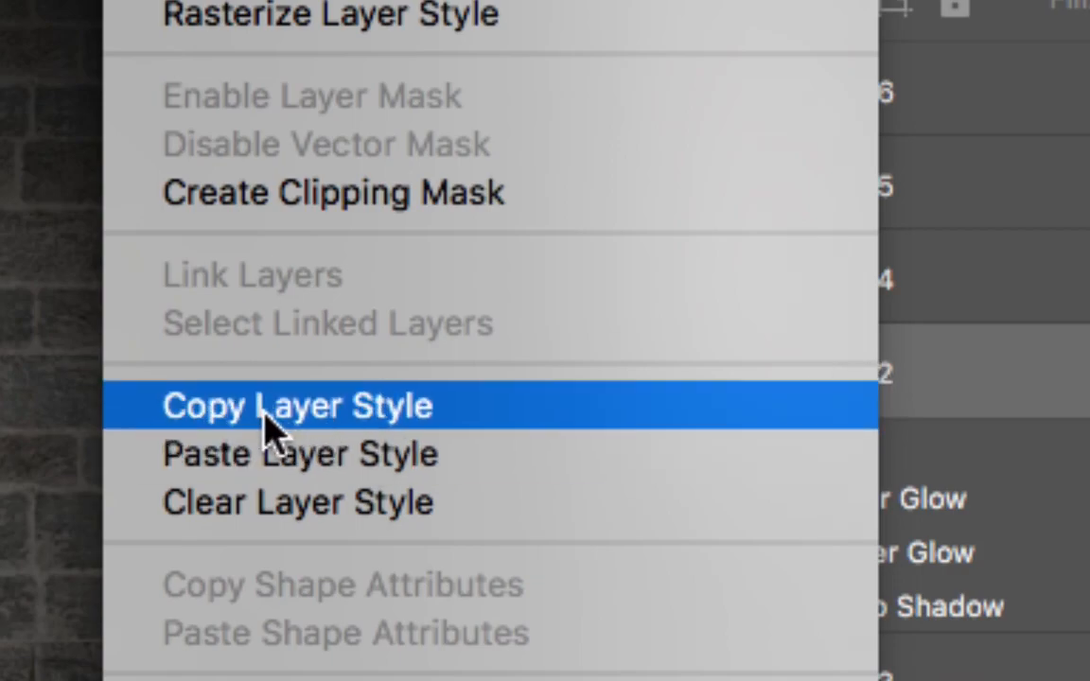
click(972, 311)
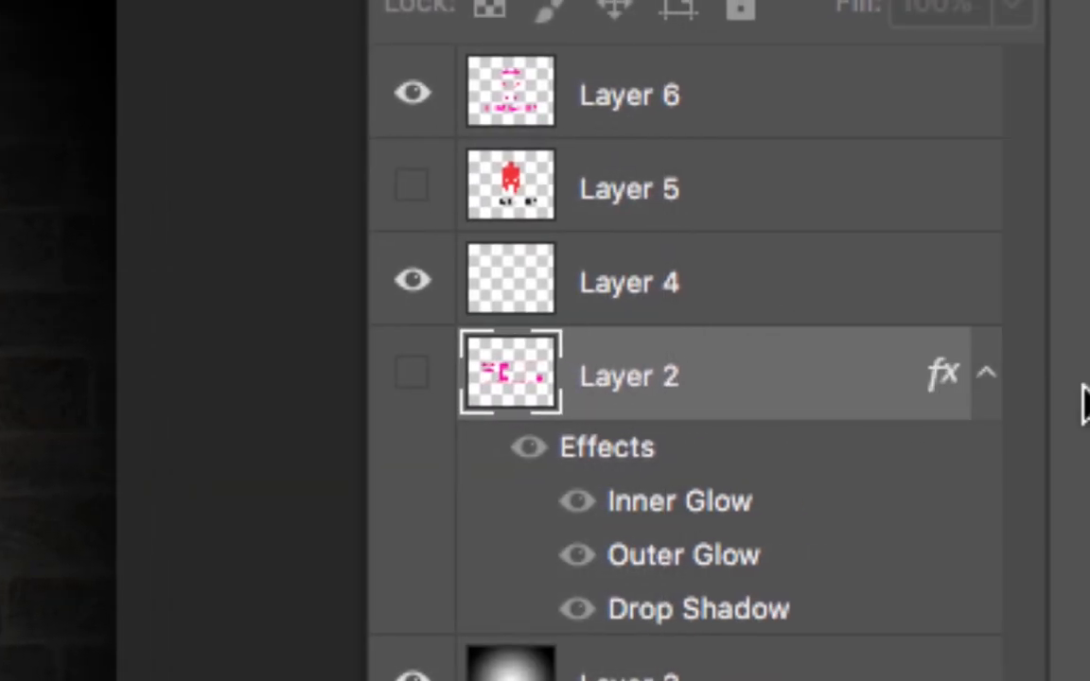
right_click(747, 389)
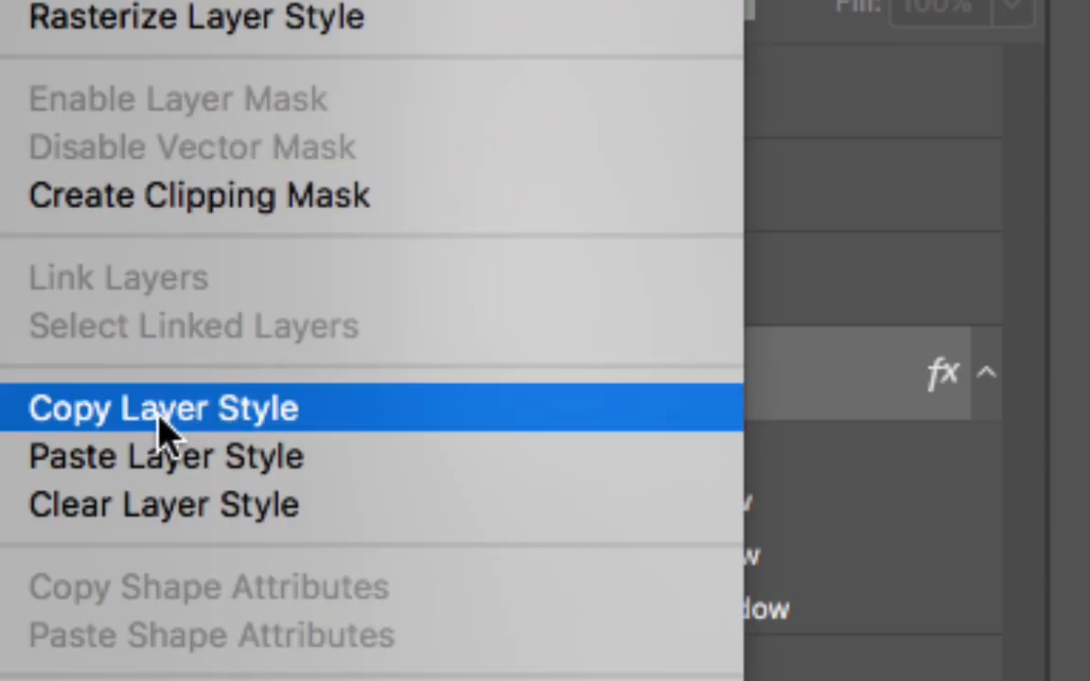
click(107, 417)
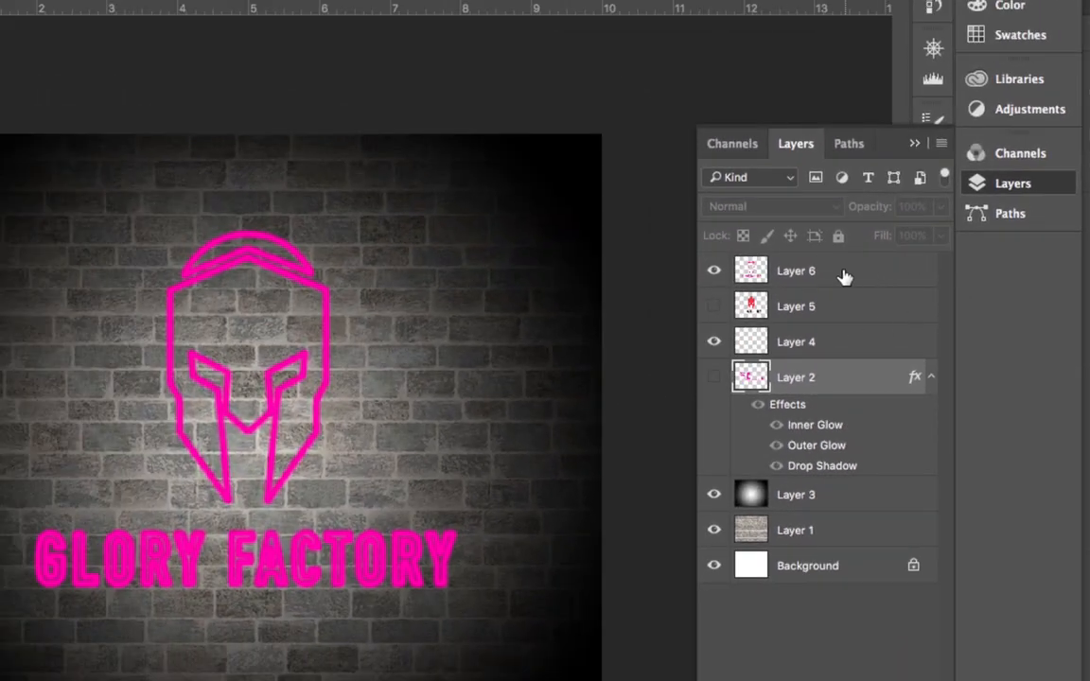
- Paste the copied layer style onto the helmet and GLORY FACTORY outlines on Layer 6
click(665, 166)
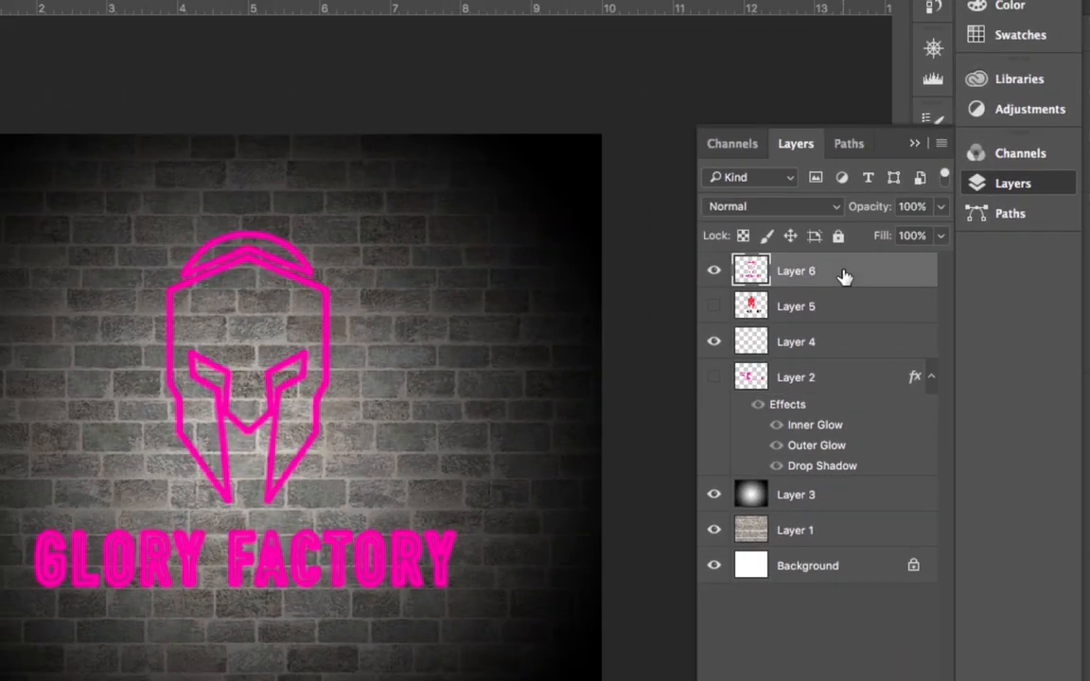
right_click(846, 274)
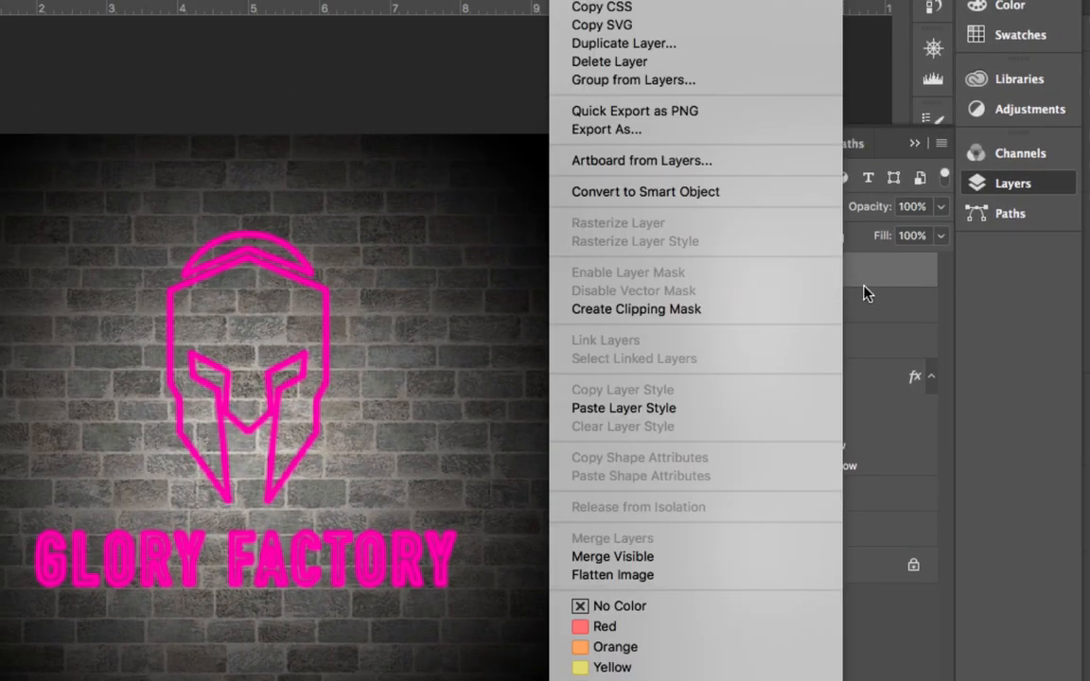
click(871, 293)
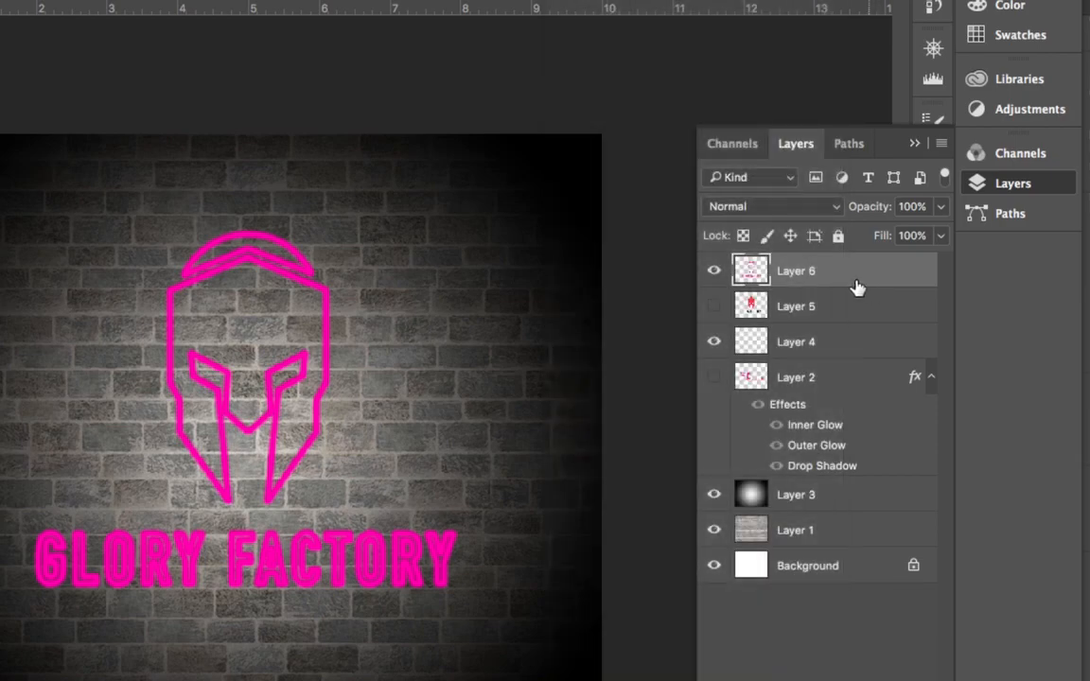
right_click(835, 272)
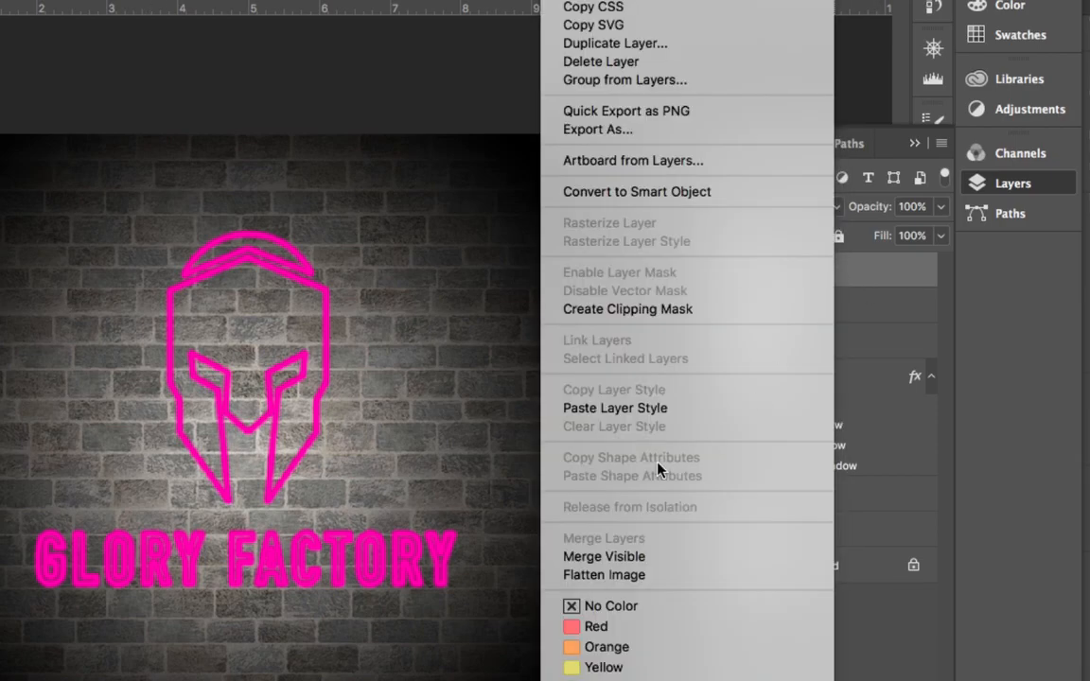
click(614, 408)
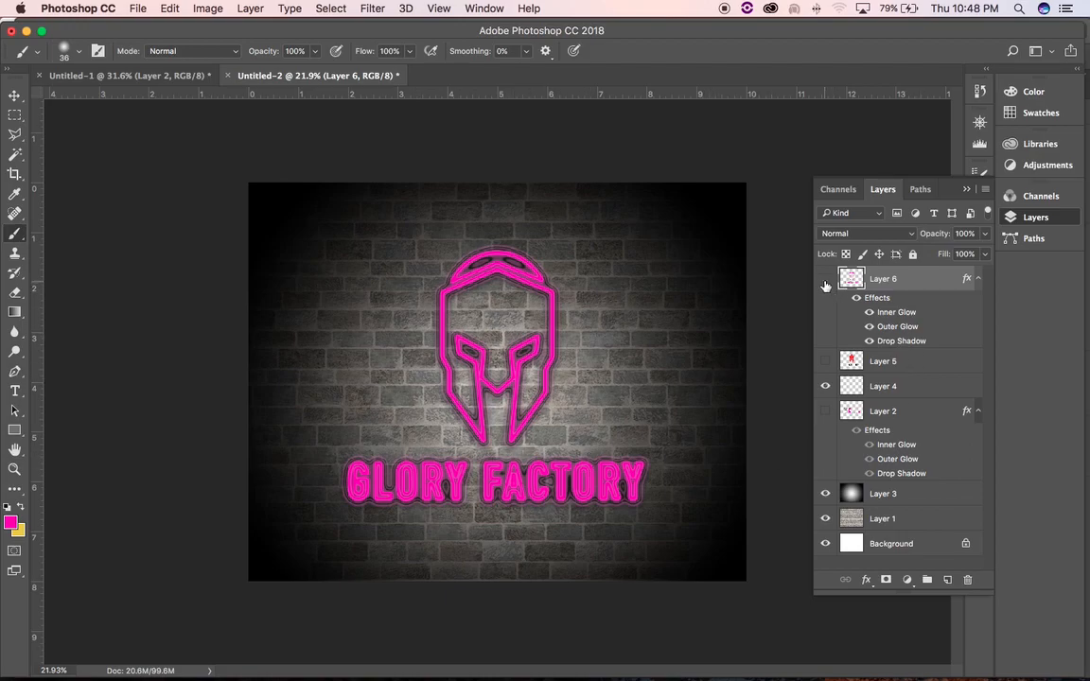
- Show the YEHI! lettering instead of the neon helmet logo, and delete the flat logo's Layer 5 and the empty Layer 4
drag(826, 280, 825, 388)
click(826, 361)
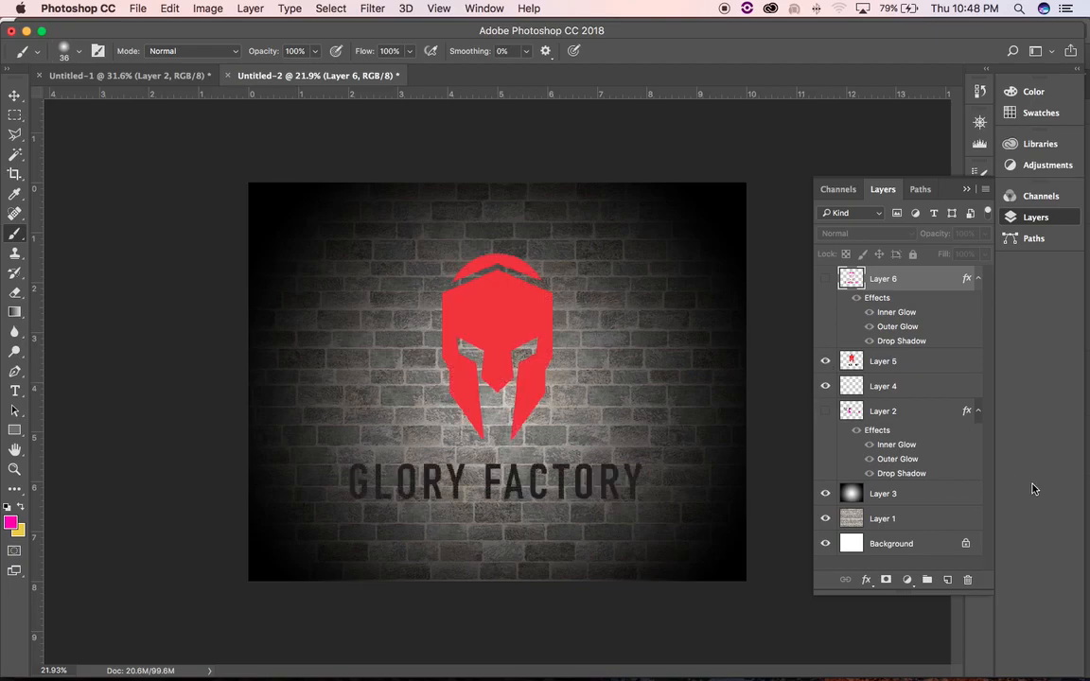
click(825, 362)
click(825, 411)
drag(911, 364, 967, 579)
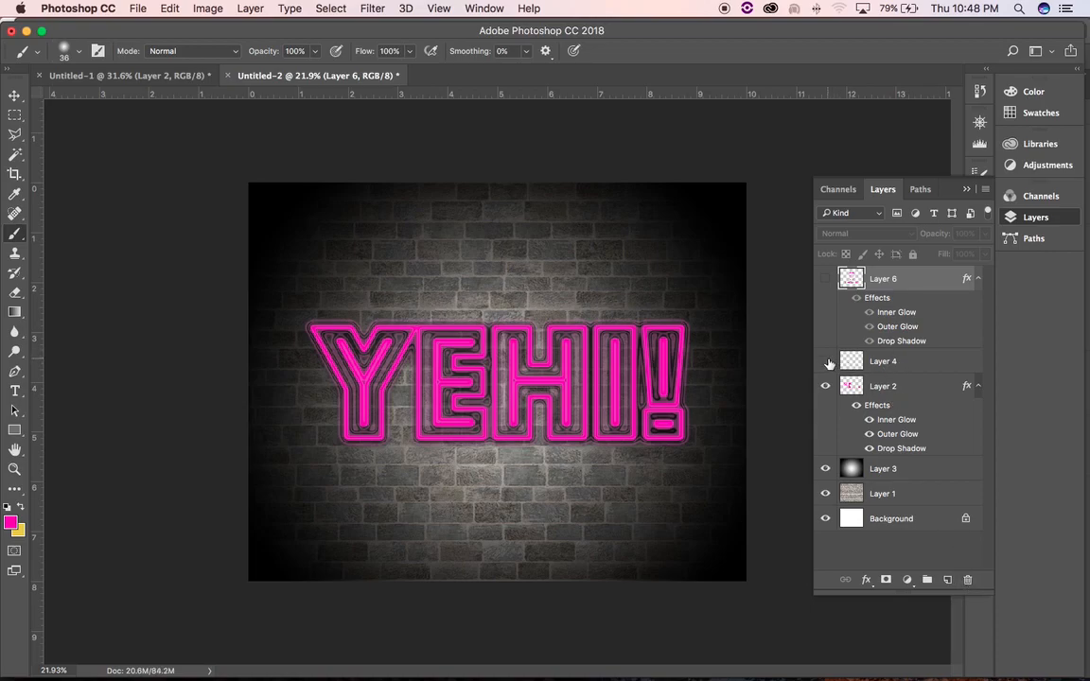
drag(918, 367, 969, 581)
- Compare the neon helmet logo with the YEHI! sign by toggling Layers 6 and 2, leaving only YEHI! shown
click(826, 278)
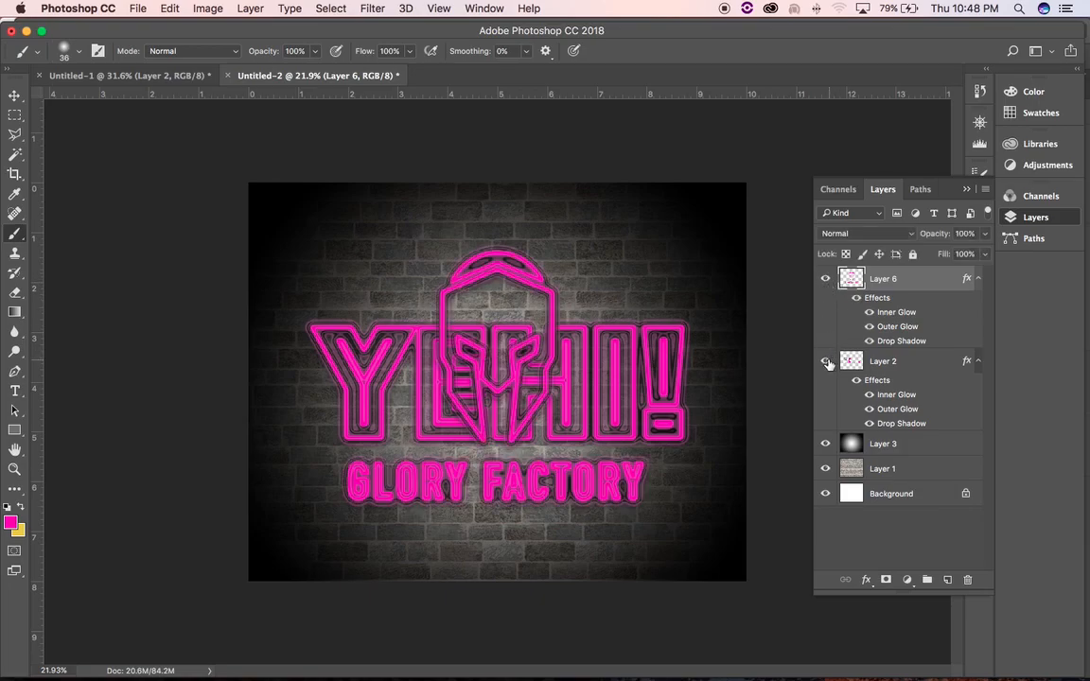
click(825, 361)
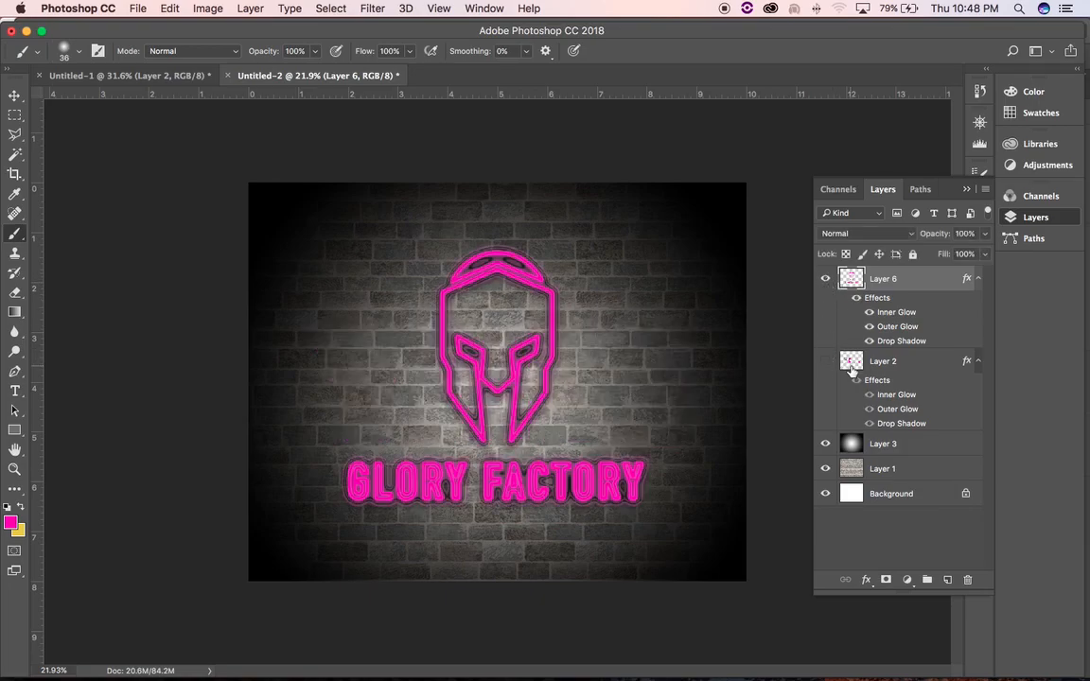
click(825, 278)
click(825, 361)
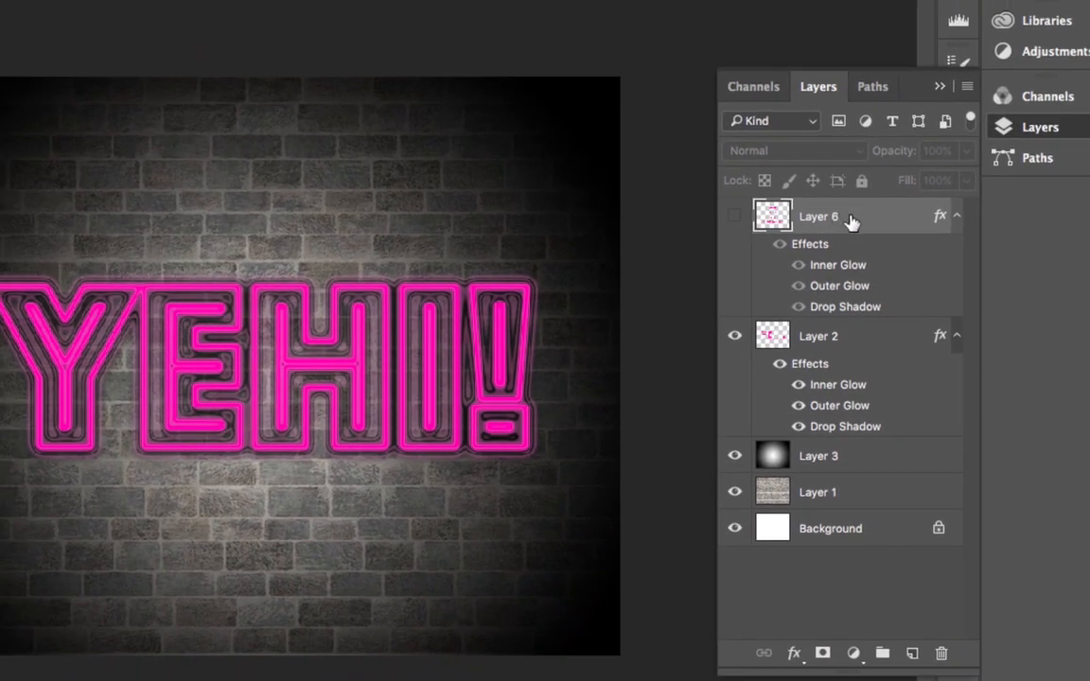
- Delete the neon helmet logo's Layer 6 and check the YEHI! lettering by toggling Layer 2 off and on
drag(854, 175, 1013, 680)
drag(947, 556, 941, 653)
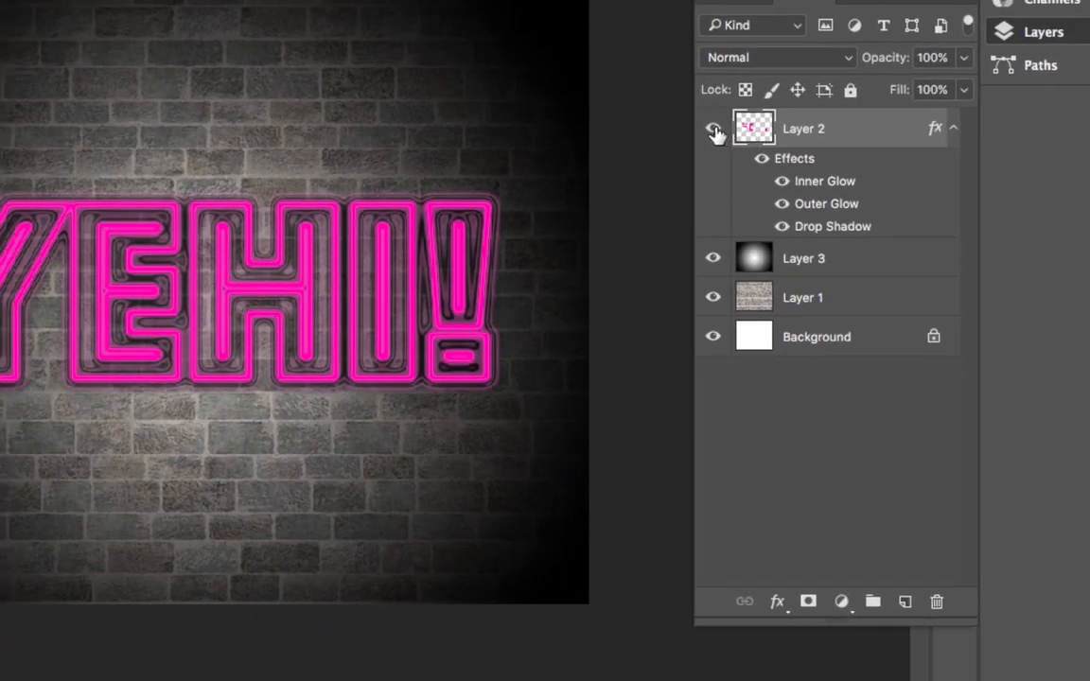
click(685, 132)
click(715, 132)
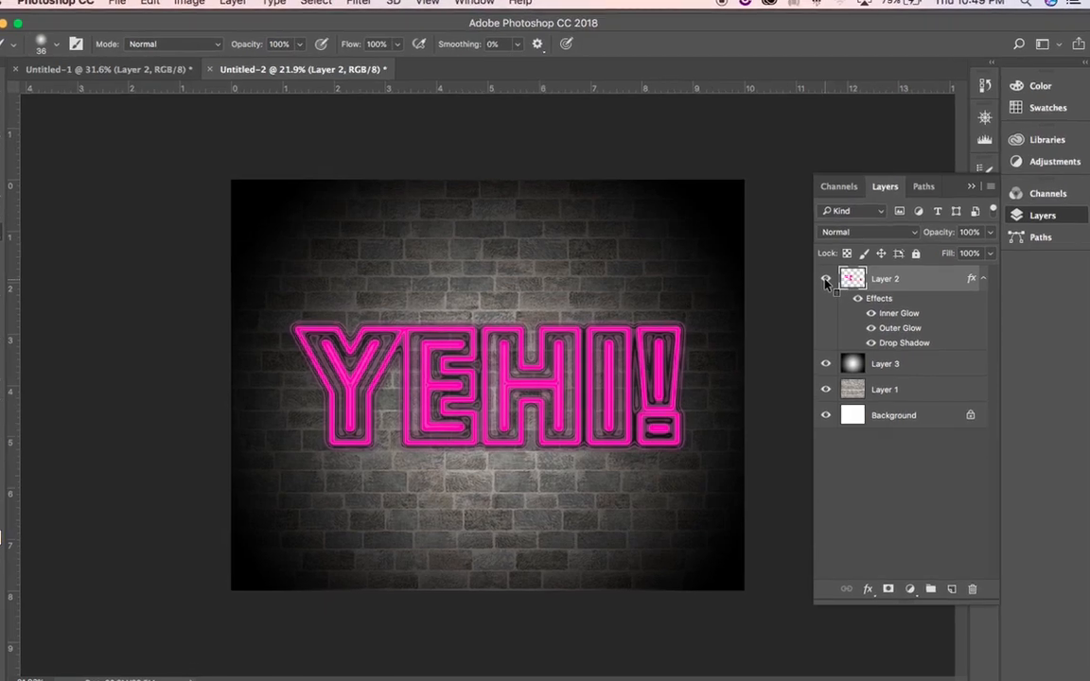